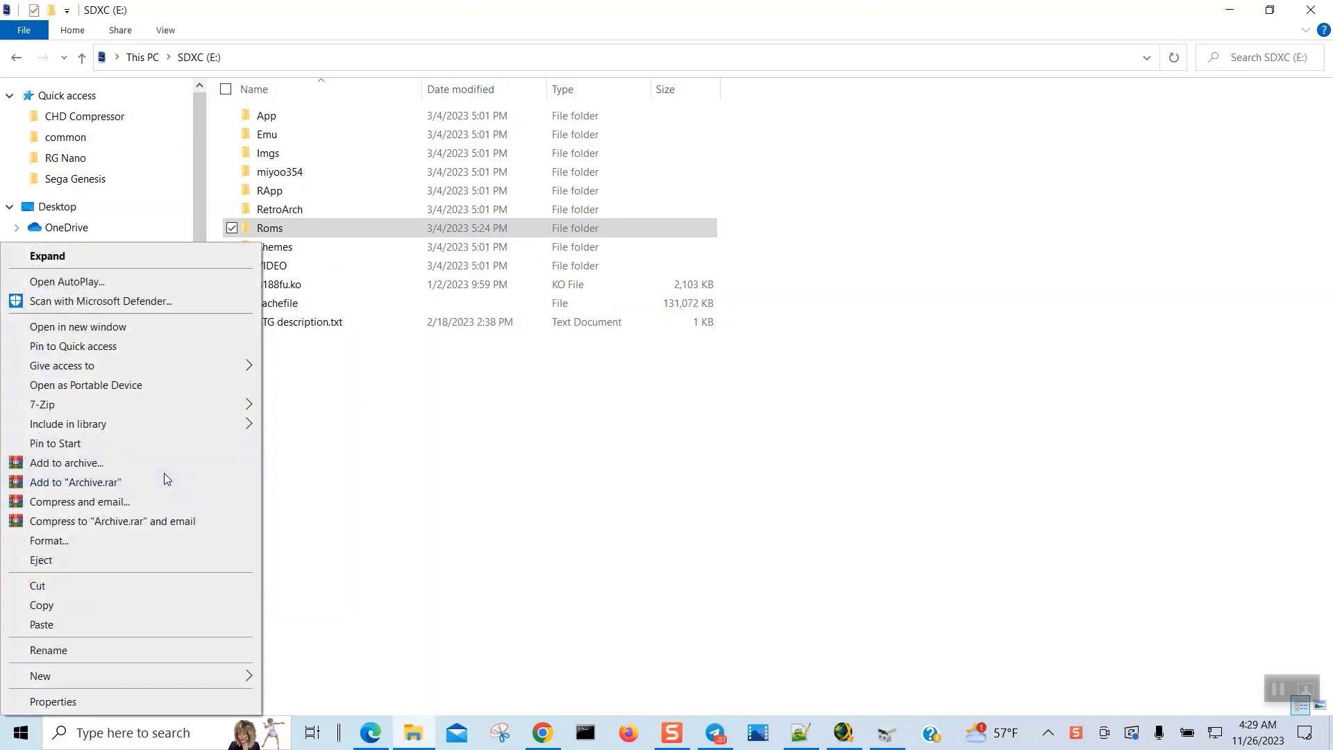
# Check the file system and capacity of the SDXC (E:) drive in its properties, leaving them unchanged
pyautogui.click(153, 702)
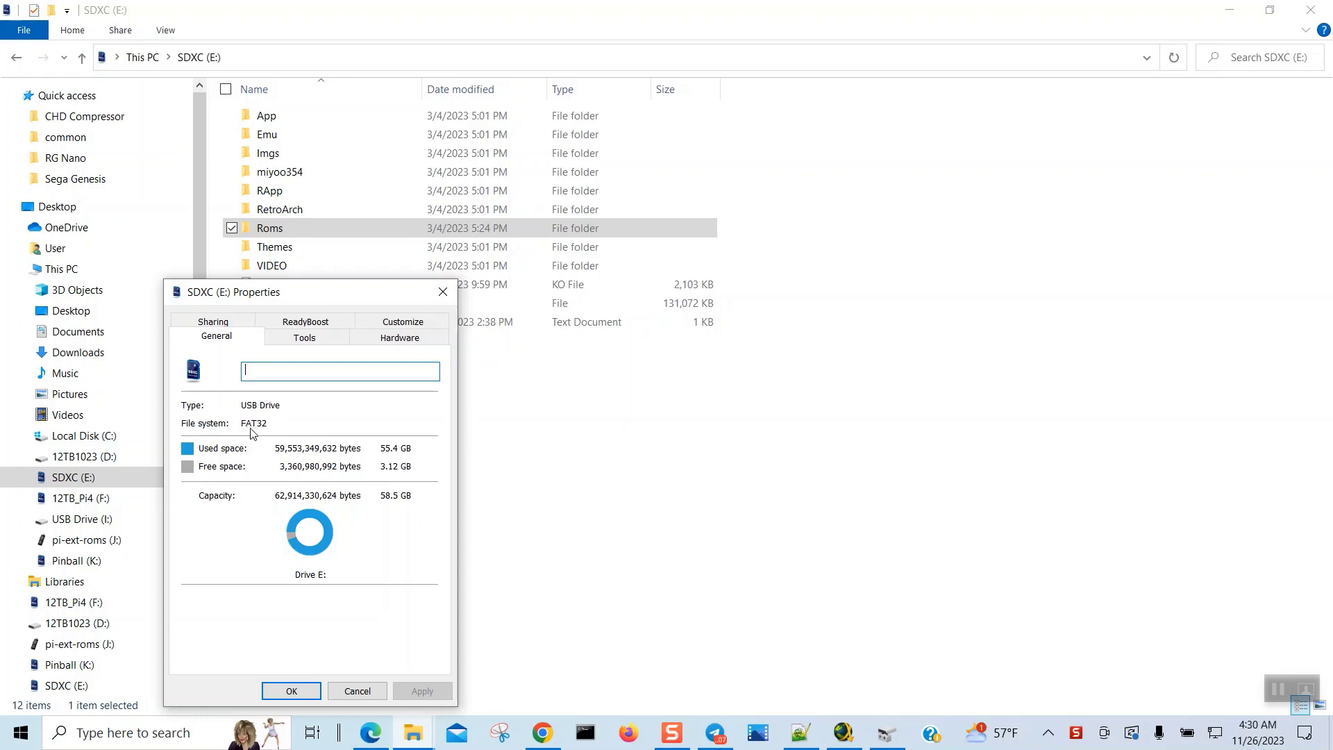
pyautogui.click(352, 690)
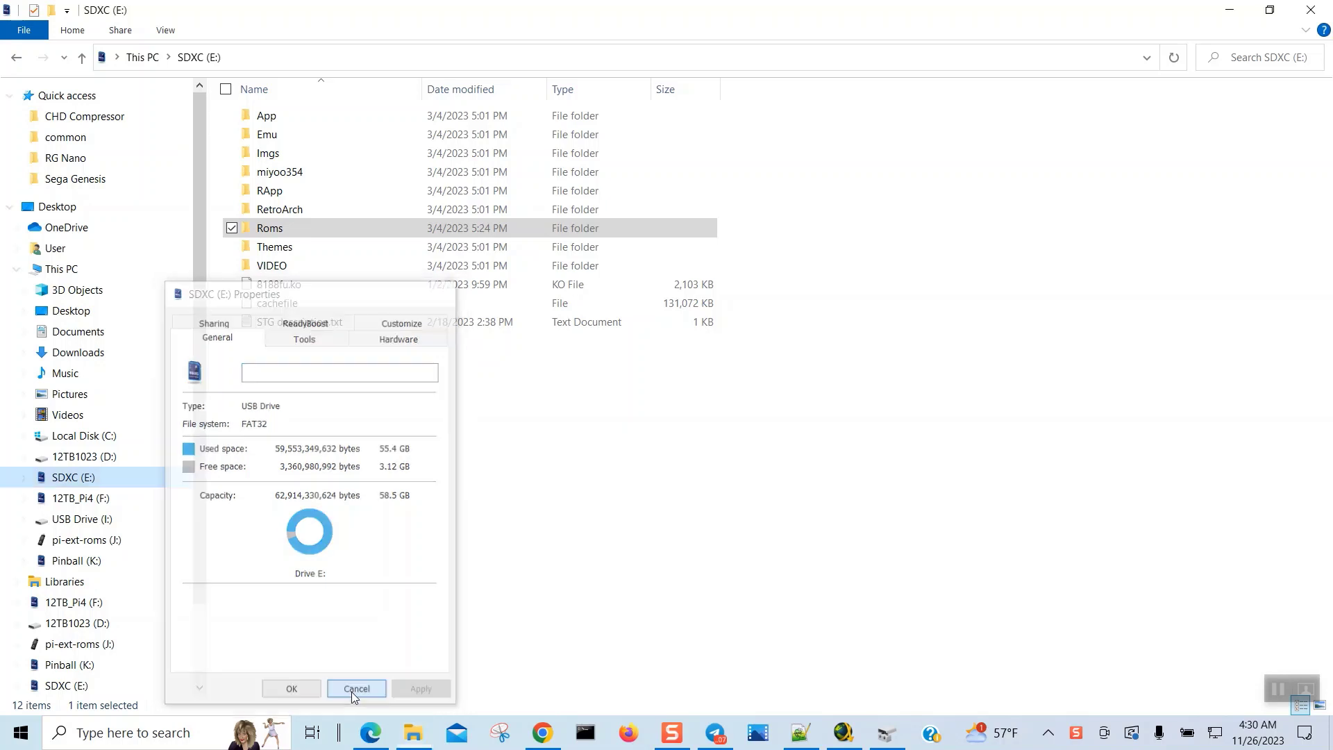
# Browse to Roms > ARCADE > IGS on the SD card and inspect its two libretro subfolders, dmnfrnt.zip and pgm.zip
pyautogui.doubleClick(319, 228)
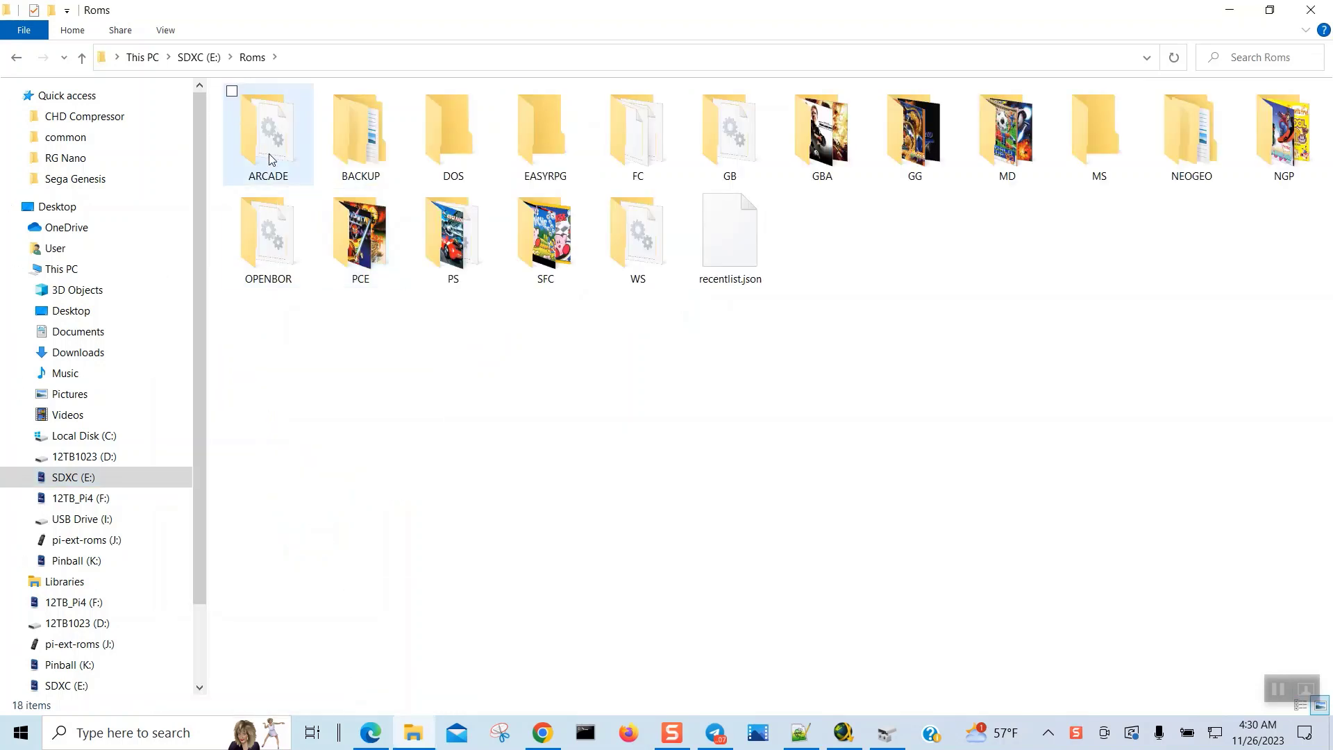
pyautogui.doubleClick(270, 159)
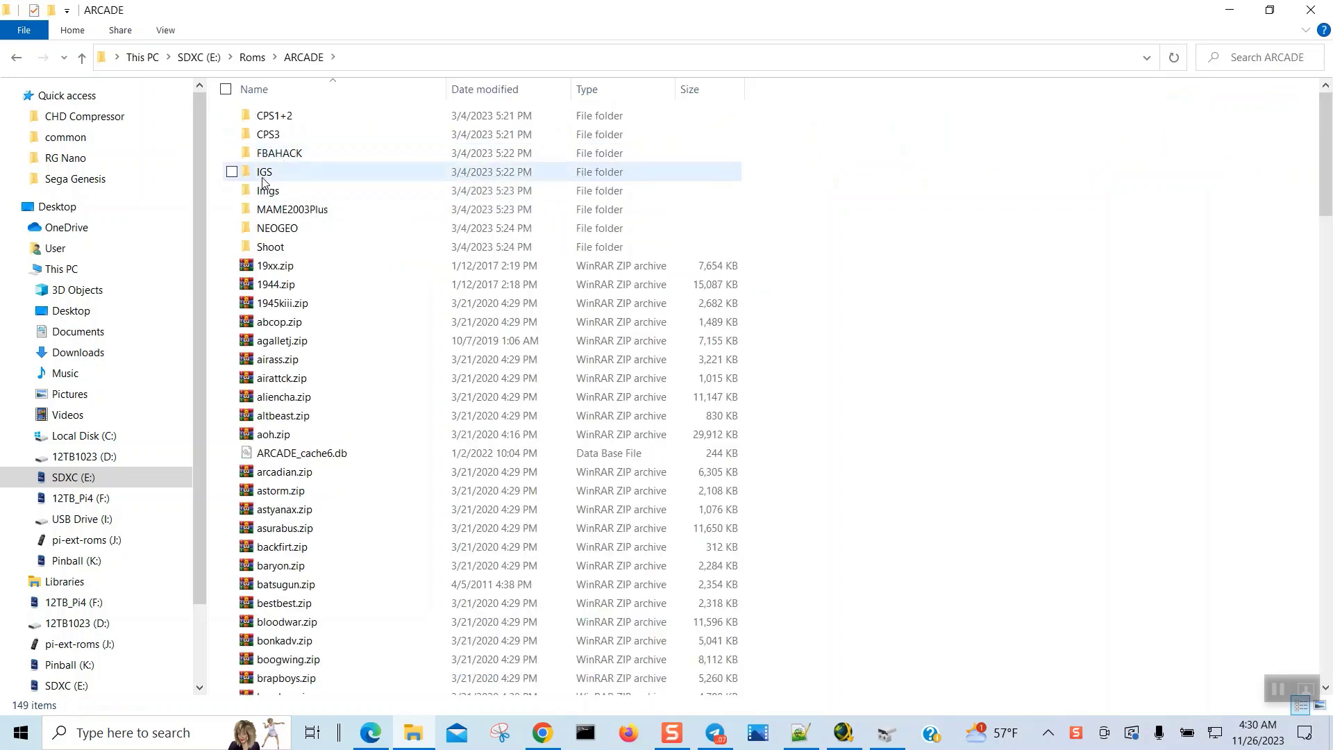
pyautogui.doubleClick(276, 176)
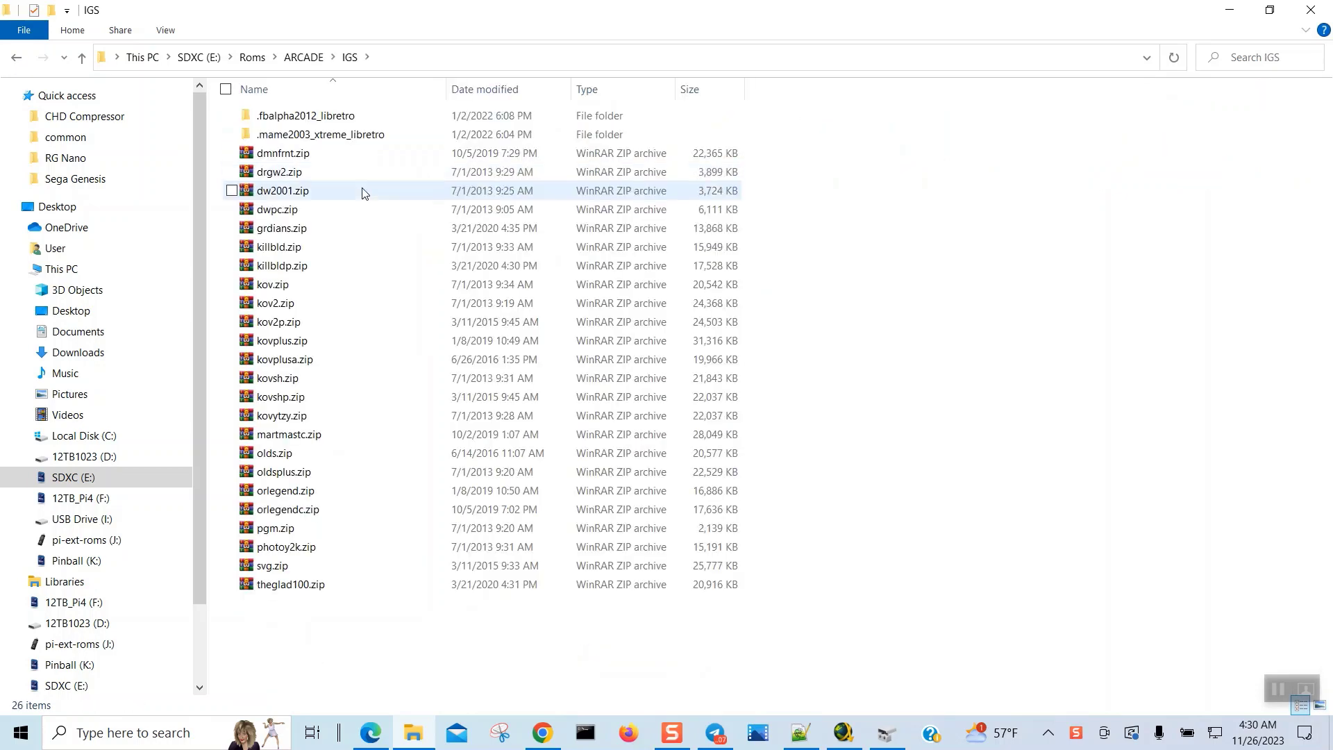
pyautogui.click(328, 160)
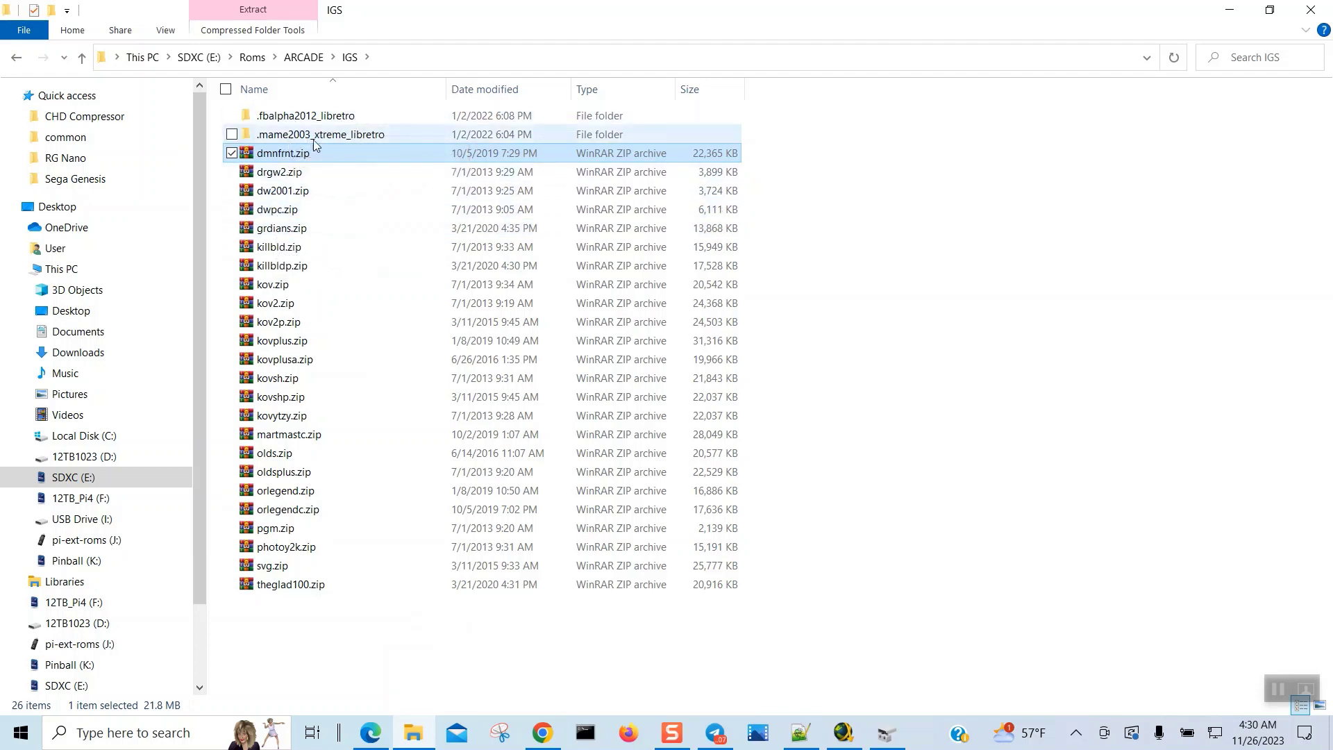
pyautogui.doubleClick(324, 117)
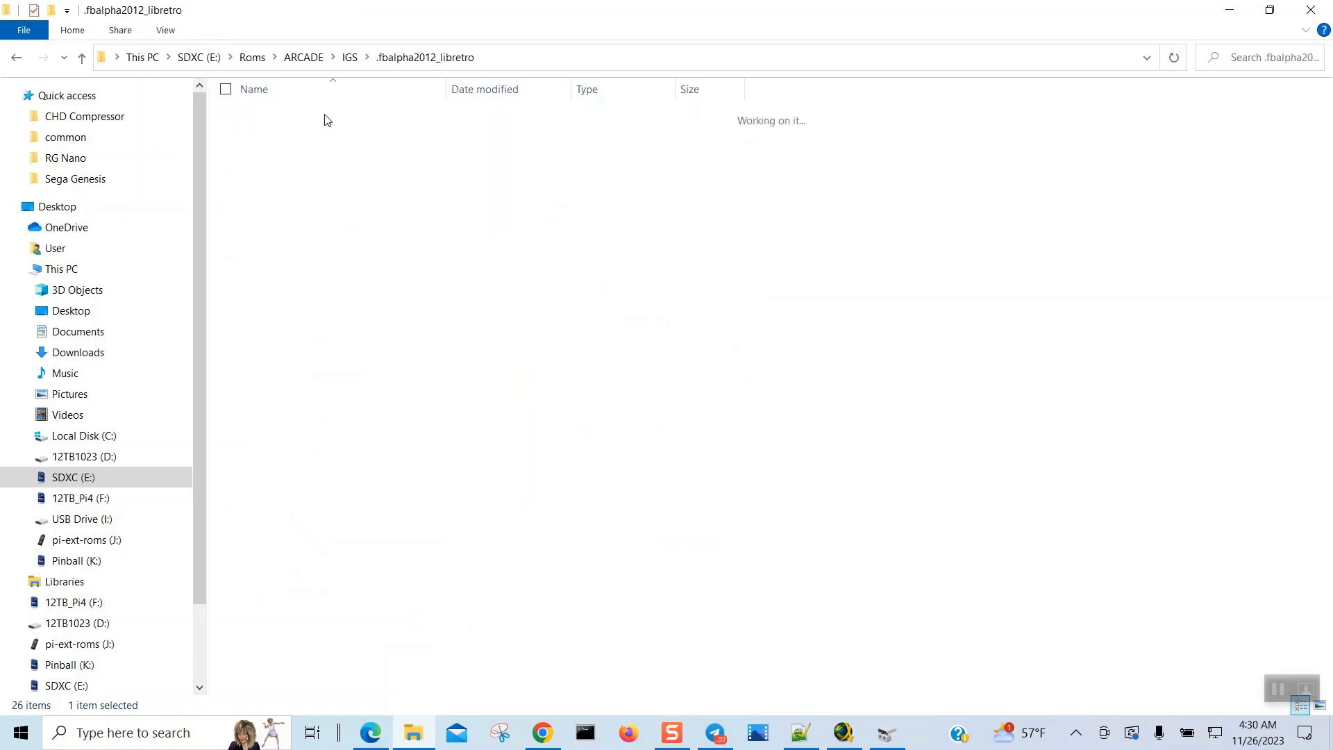
pyautogui.click(81, 58)
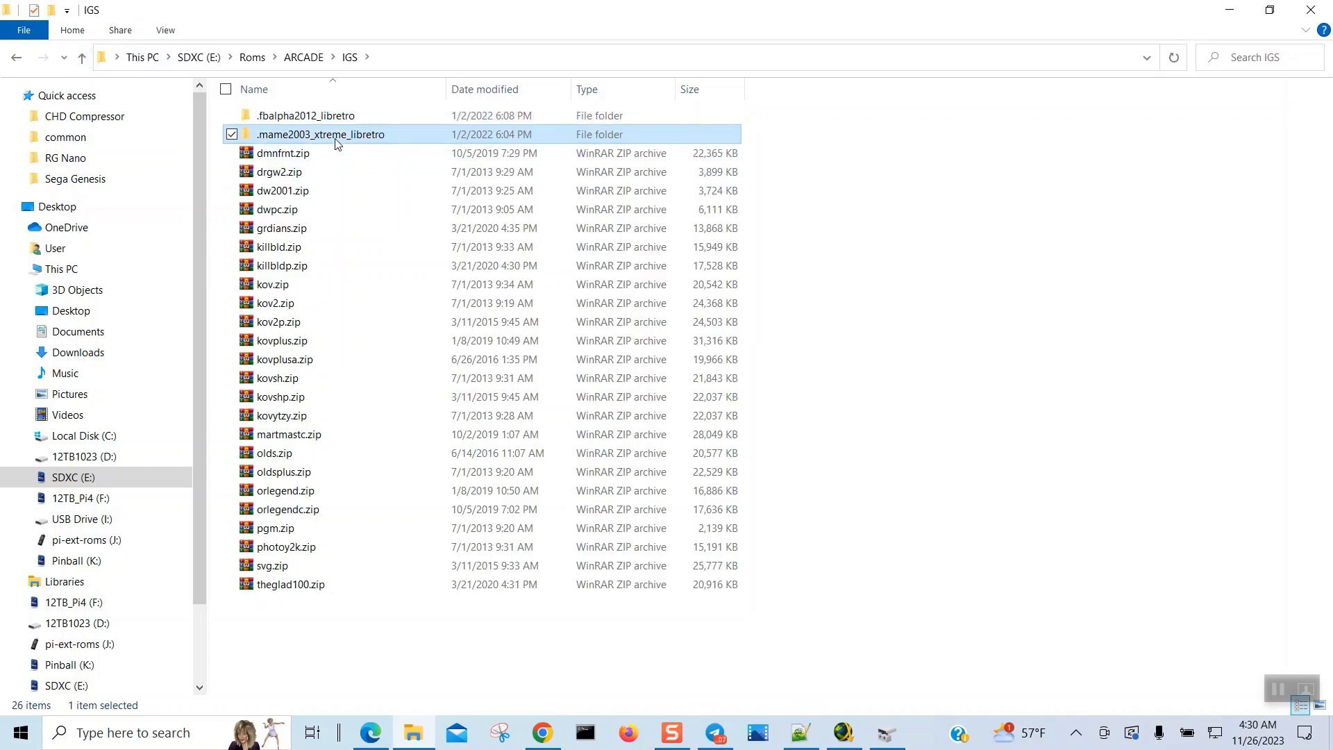
pyautogui.doubleClick(334, 136)
pyautogui.click(81, 58)
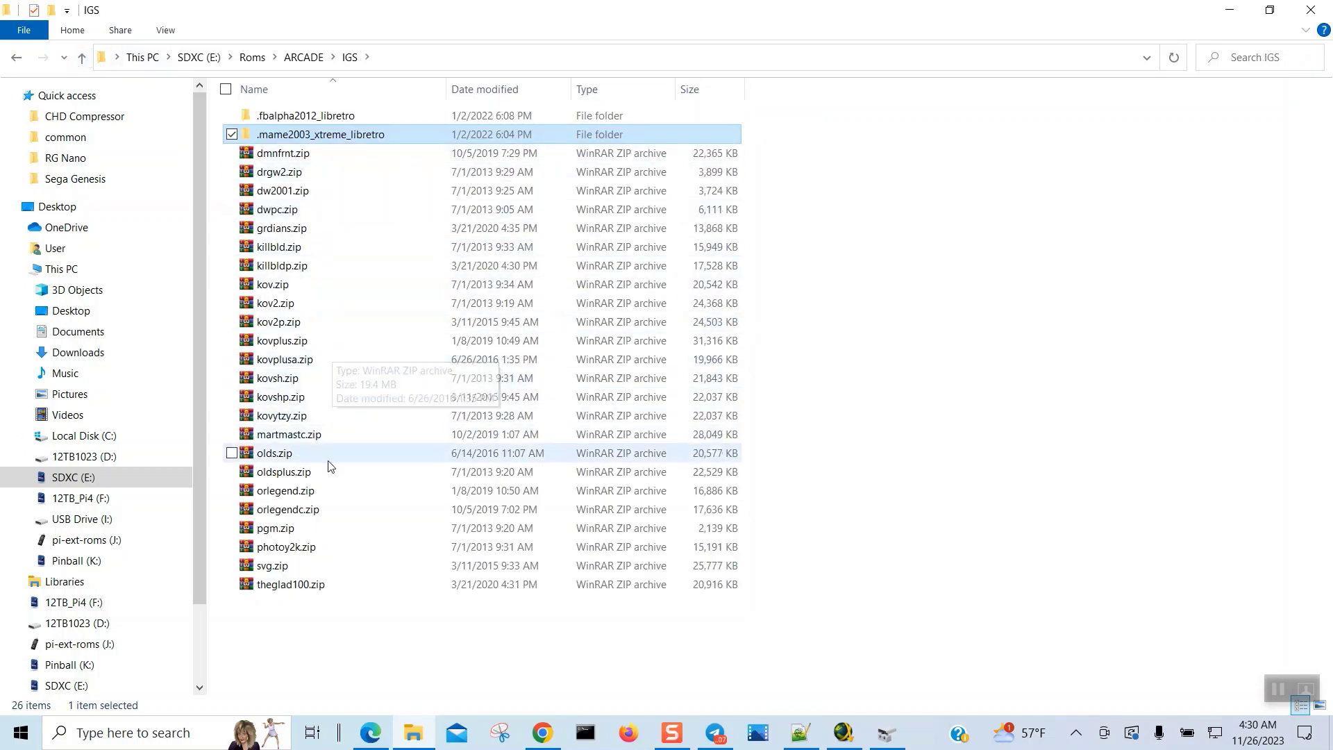
pyautogui.click(303, 528)
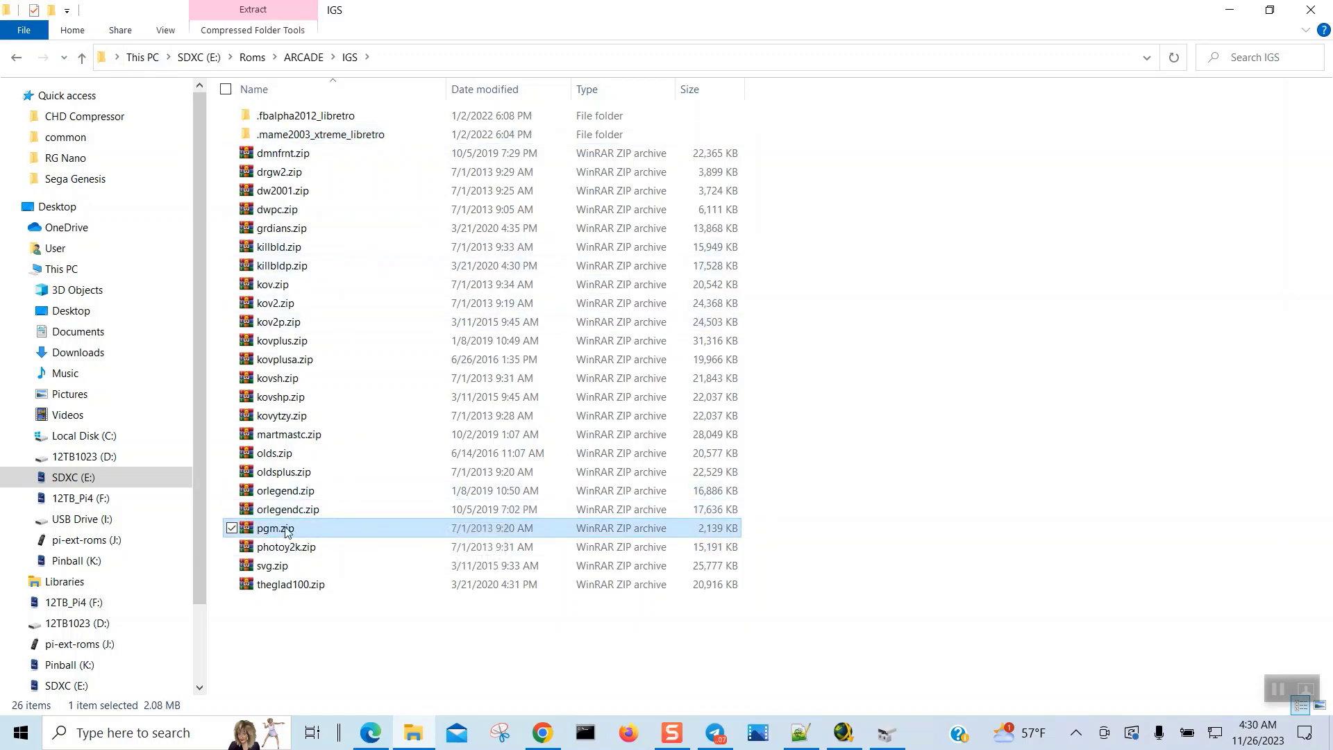
# Return to the root of SDXC (E:) and copy all of its folders and files
pyautogui.click(82, 57)
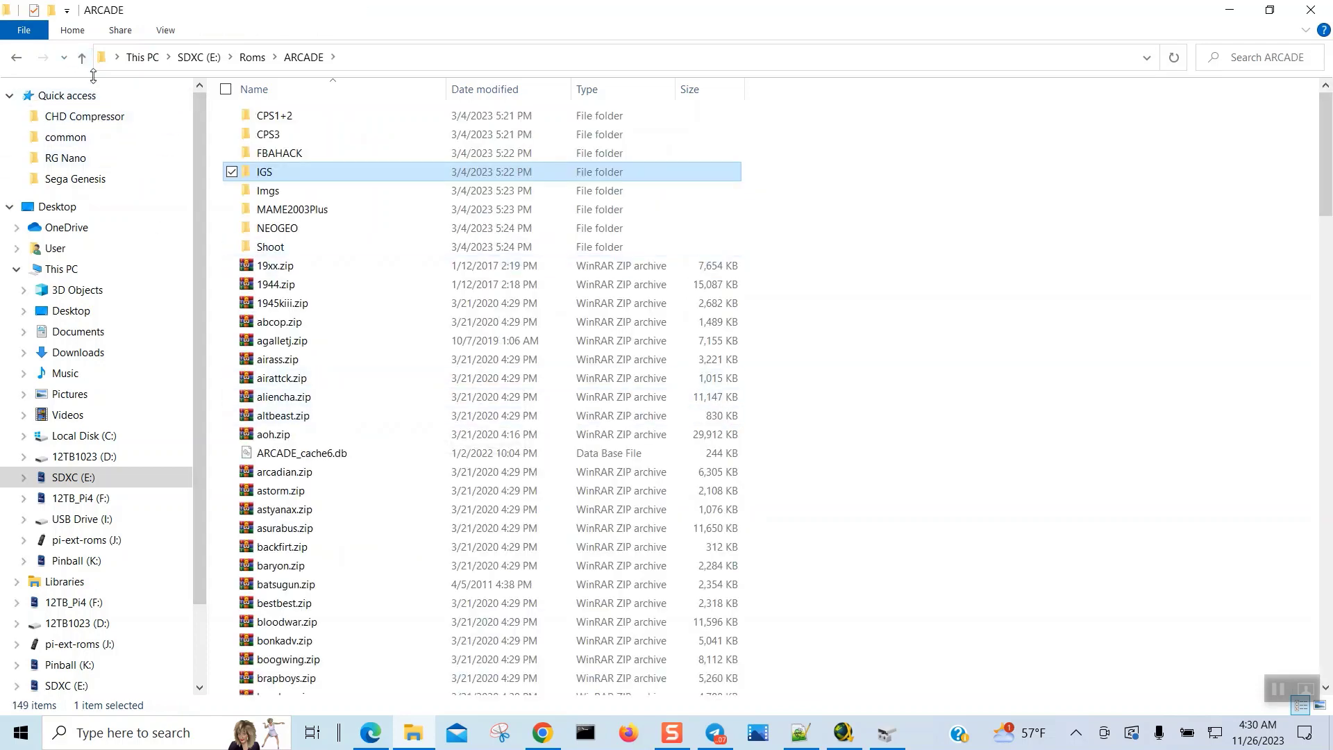
pyautogui.click(82, 59)
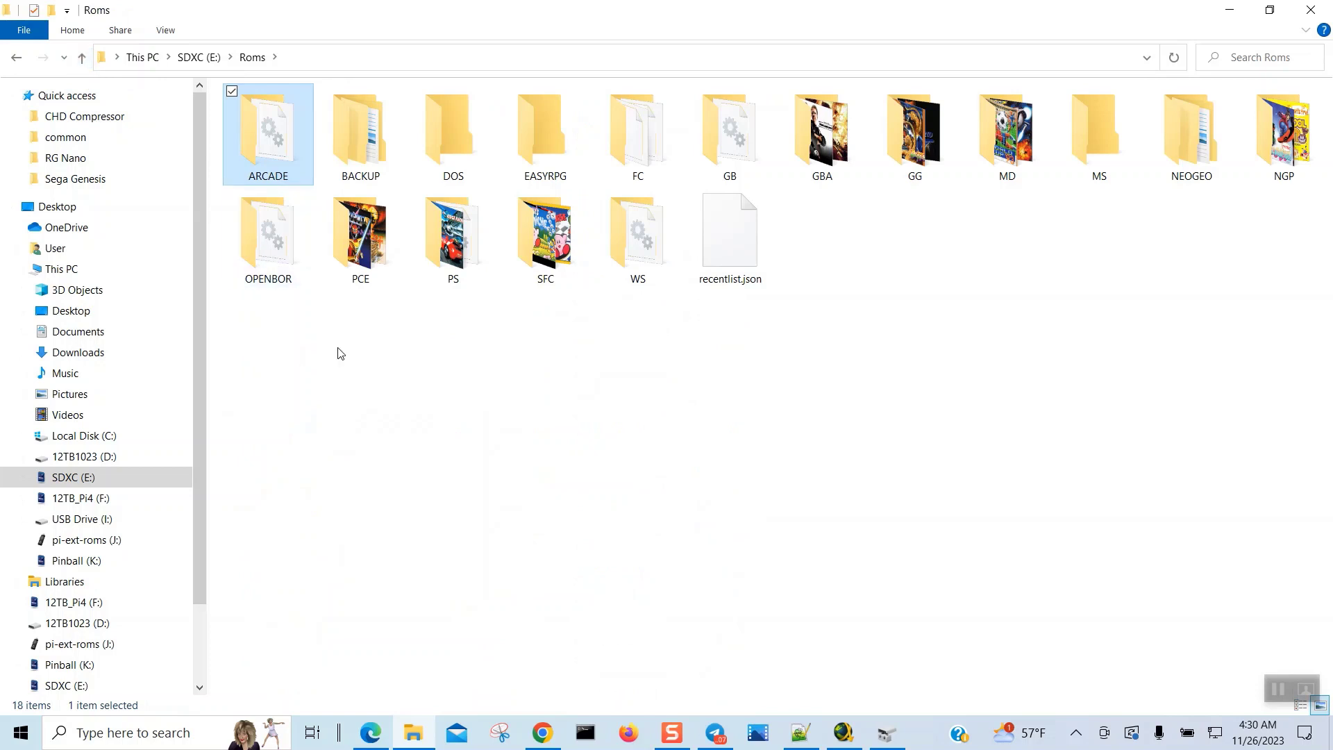
pyautogui.hotkey('ctrl', 'a')
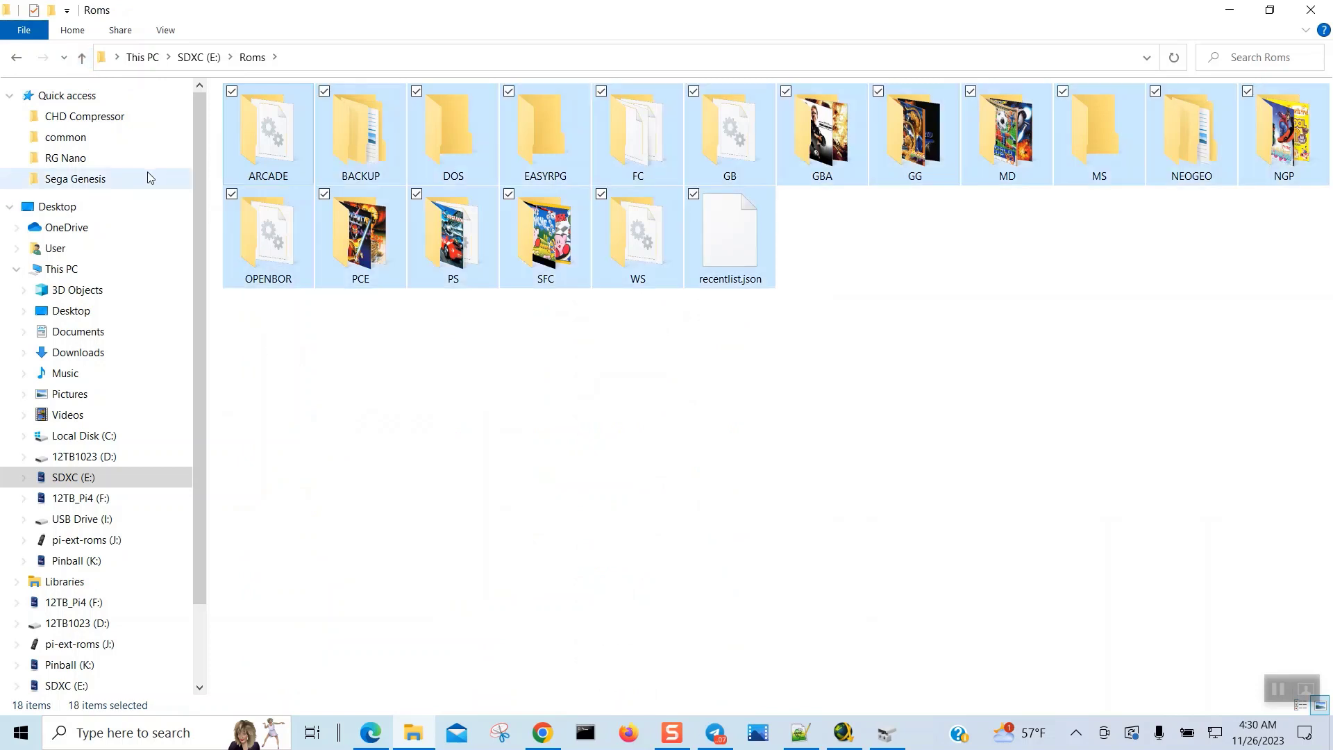
pyautogui.click(82, 61)
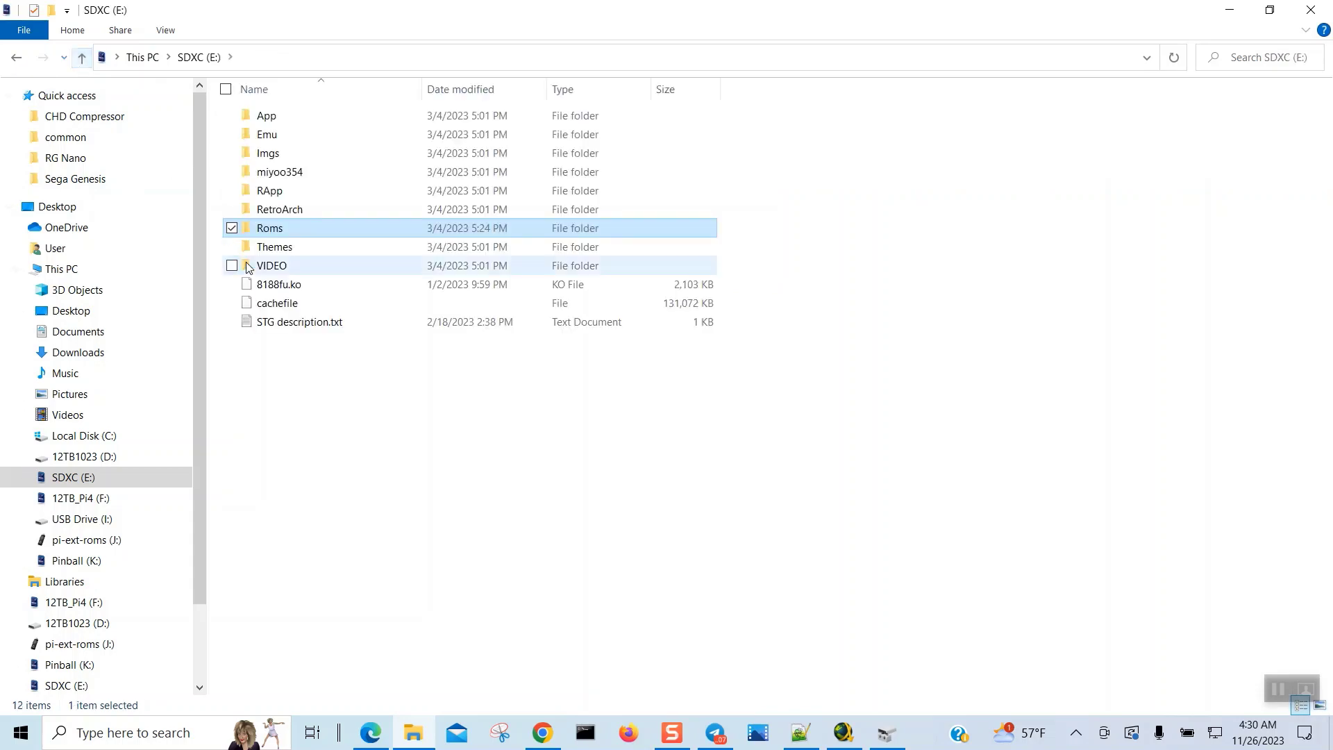
pyautogui.click(326, 428)
pyautogui.hotkey('ctrl', 'a')
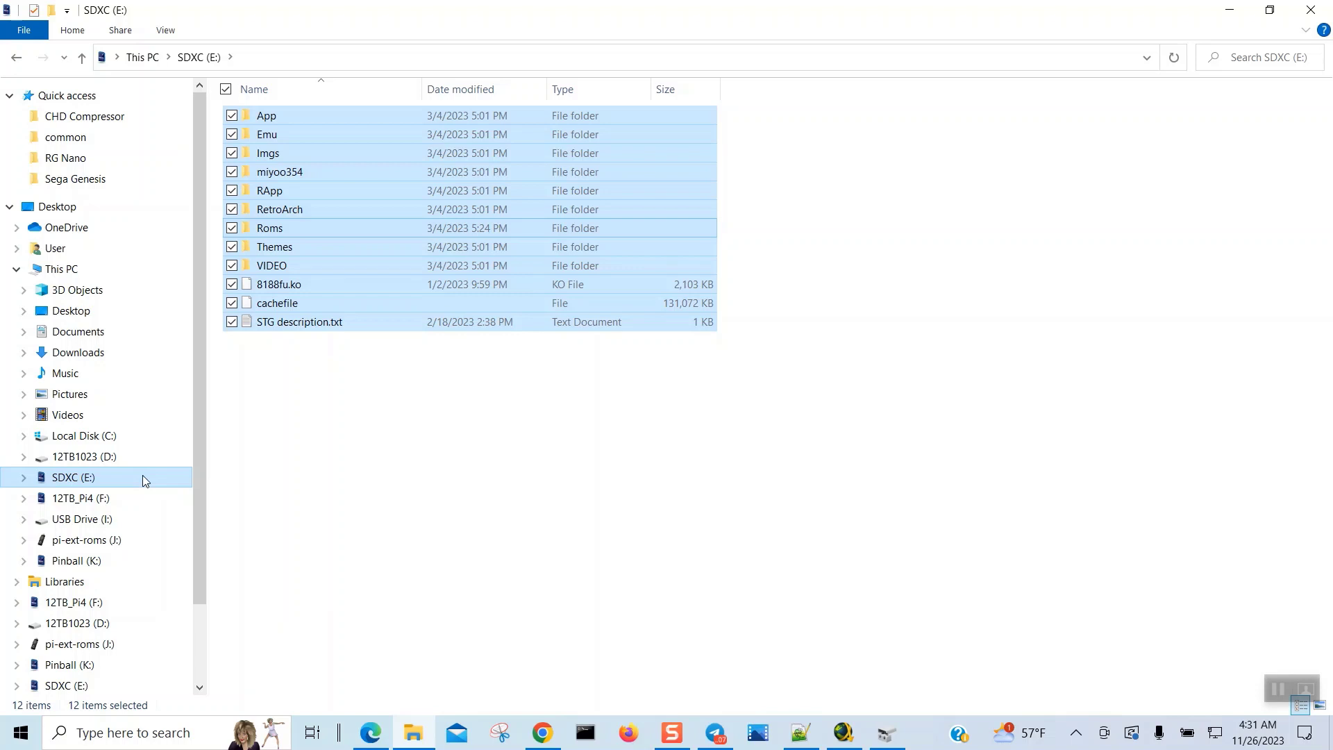
pyautogui.rightClick(271, 326)
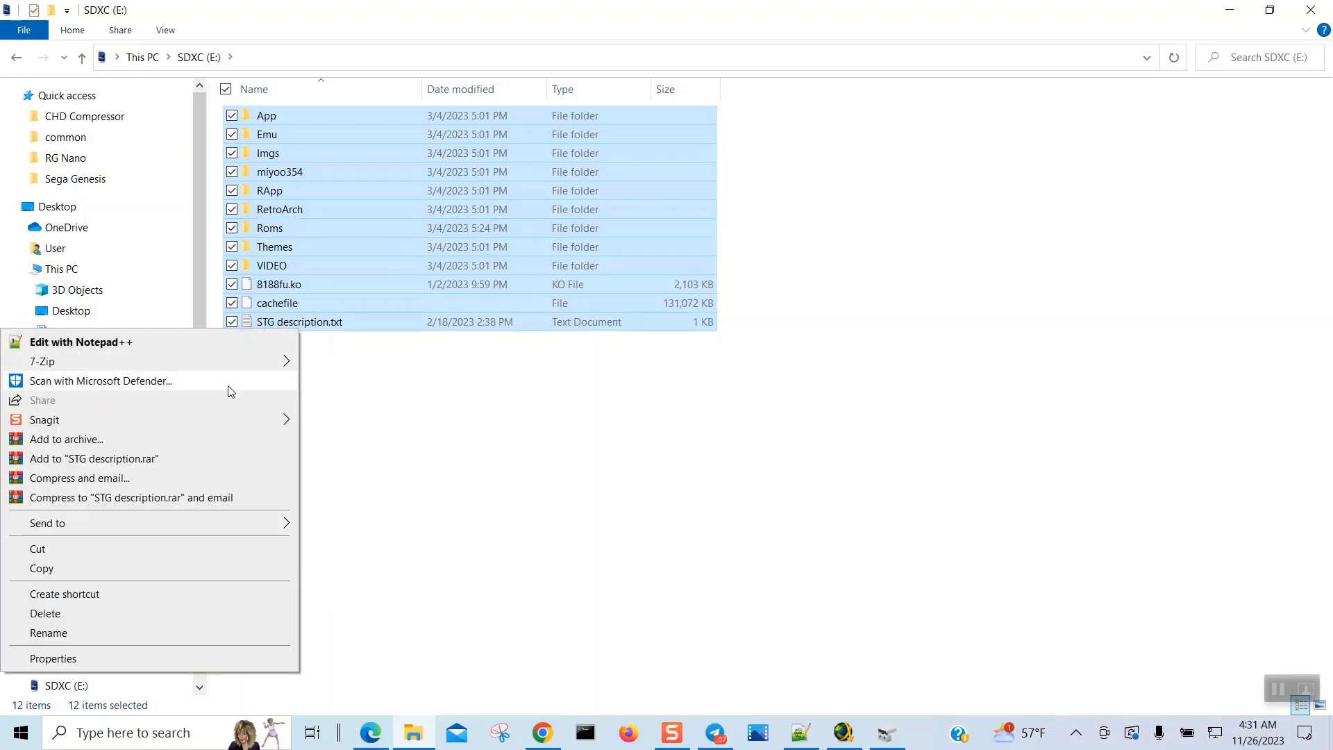
pyautogui.click(192, 567)
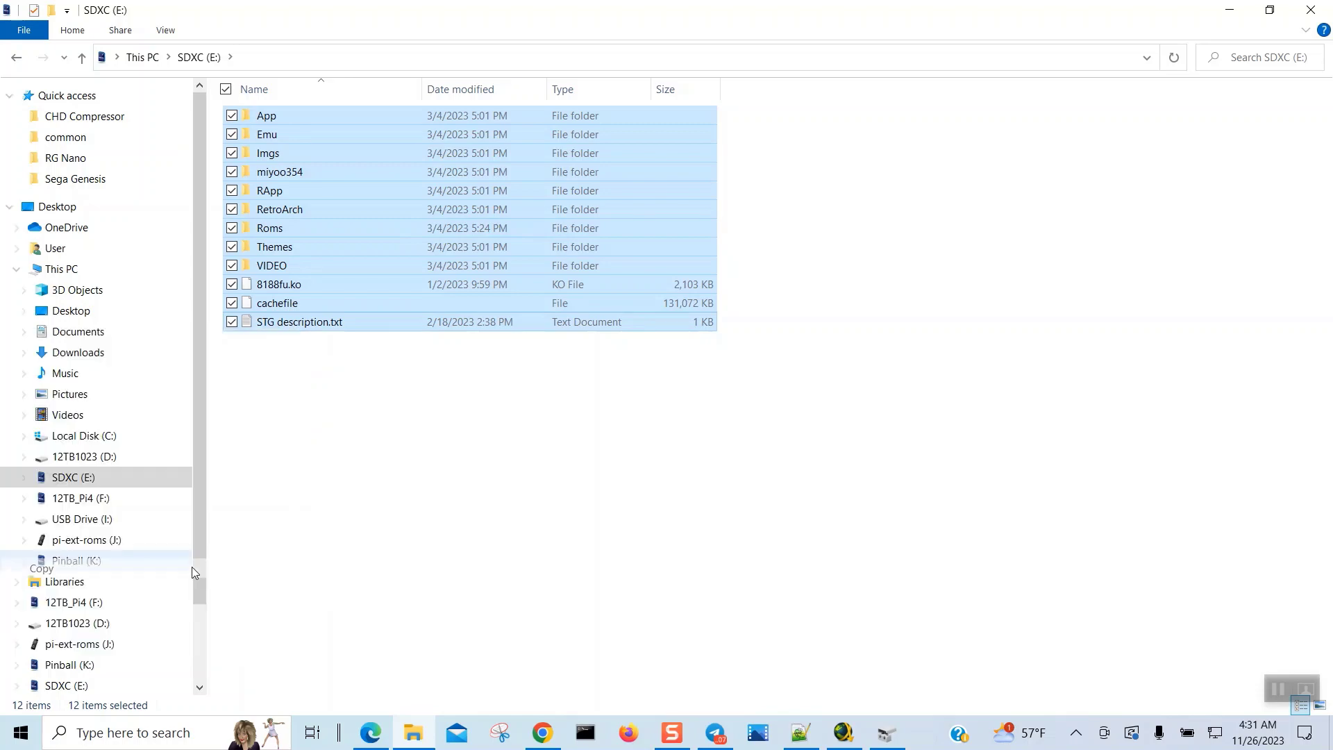
# On the 12TB1023 (D:) drive, correct the misspelled Mini Plus software folder's name to "Miyoo Mini Plus - Software"
pyautogui.click(129, 455)
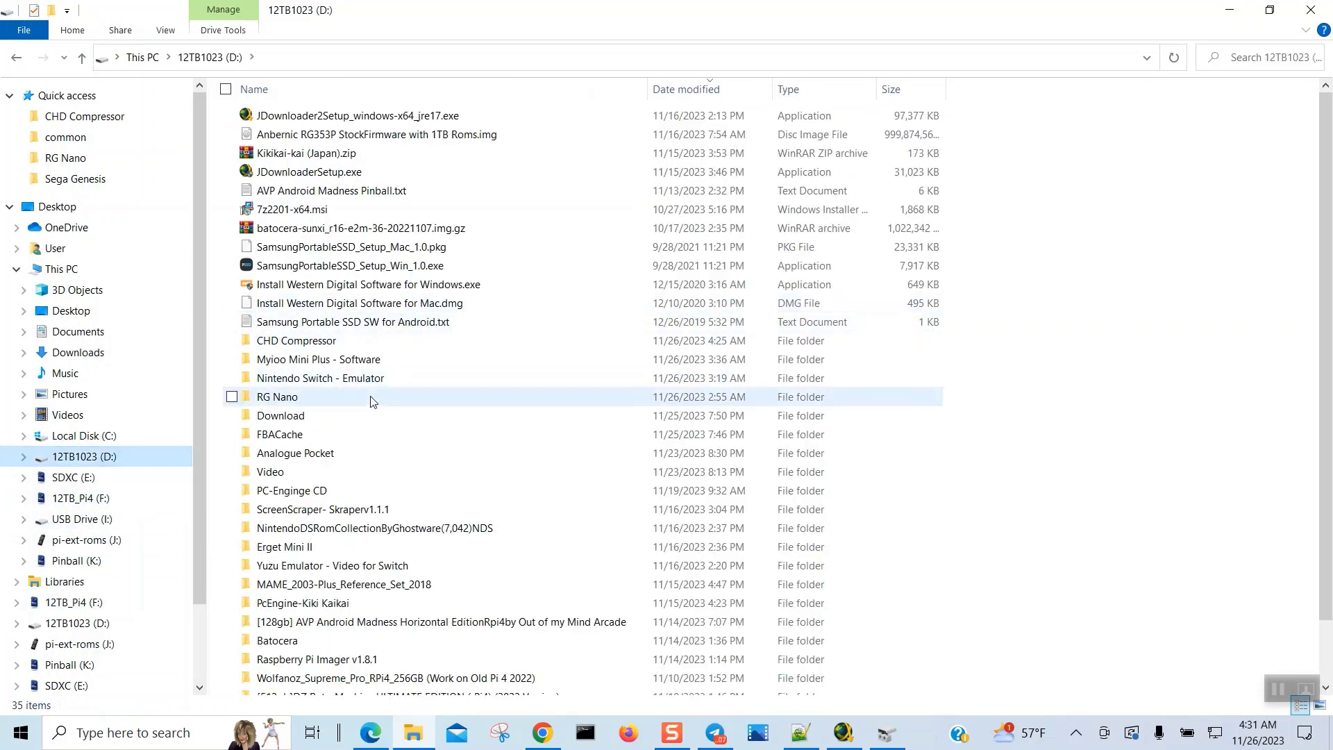
pyautogui.click(271, 367)
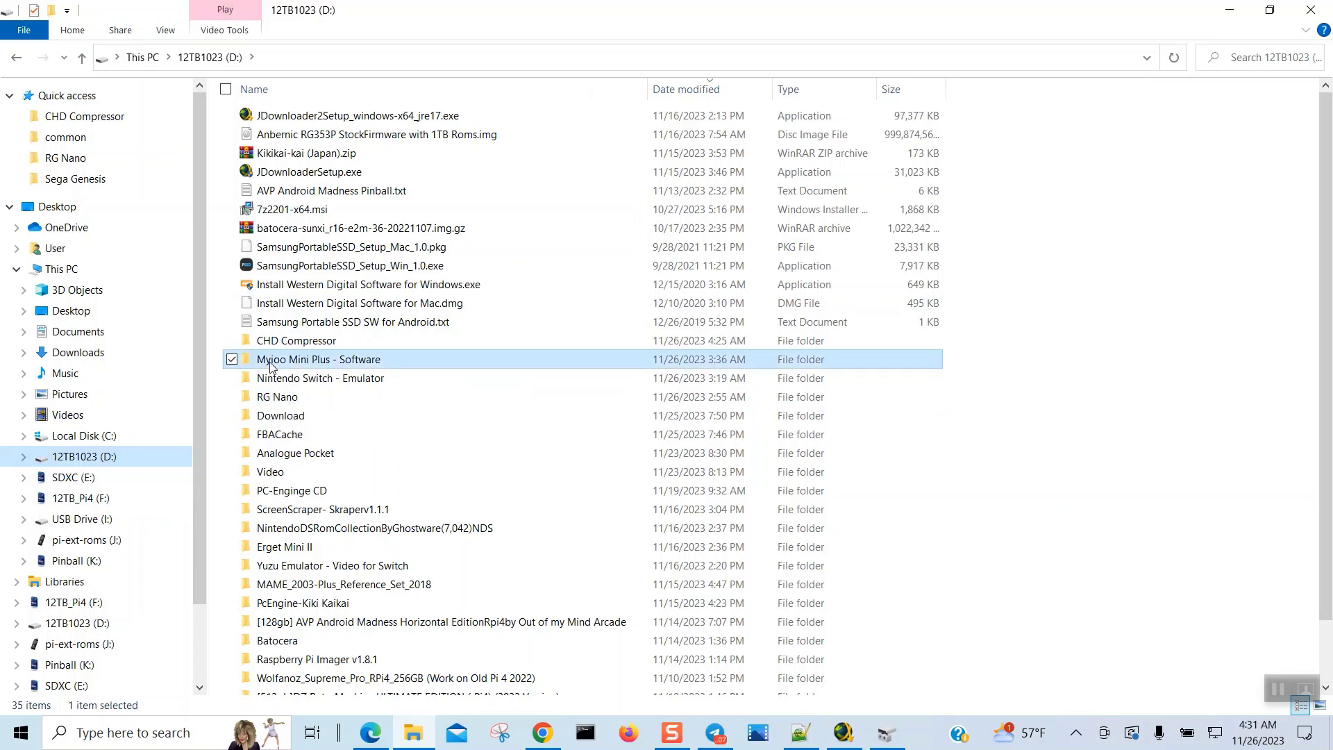
pyautogui.click(271, 368)
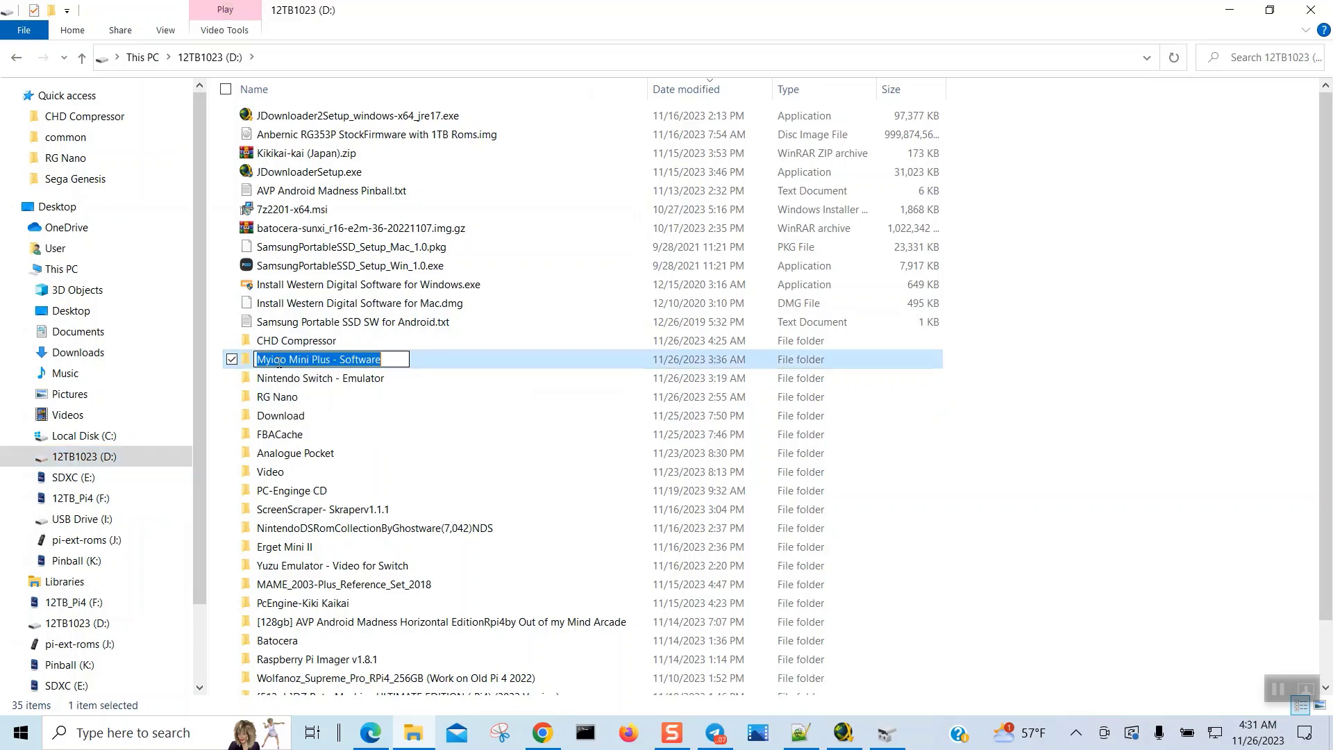
pyautogui.click(275, 362)
pyautogui.press('BackSpace')
pyautogui.press('BackSpace')
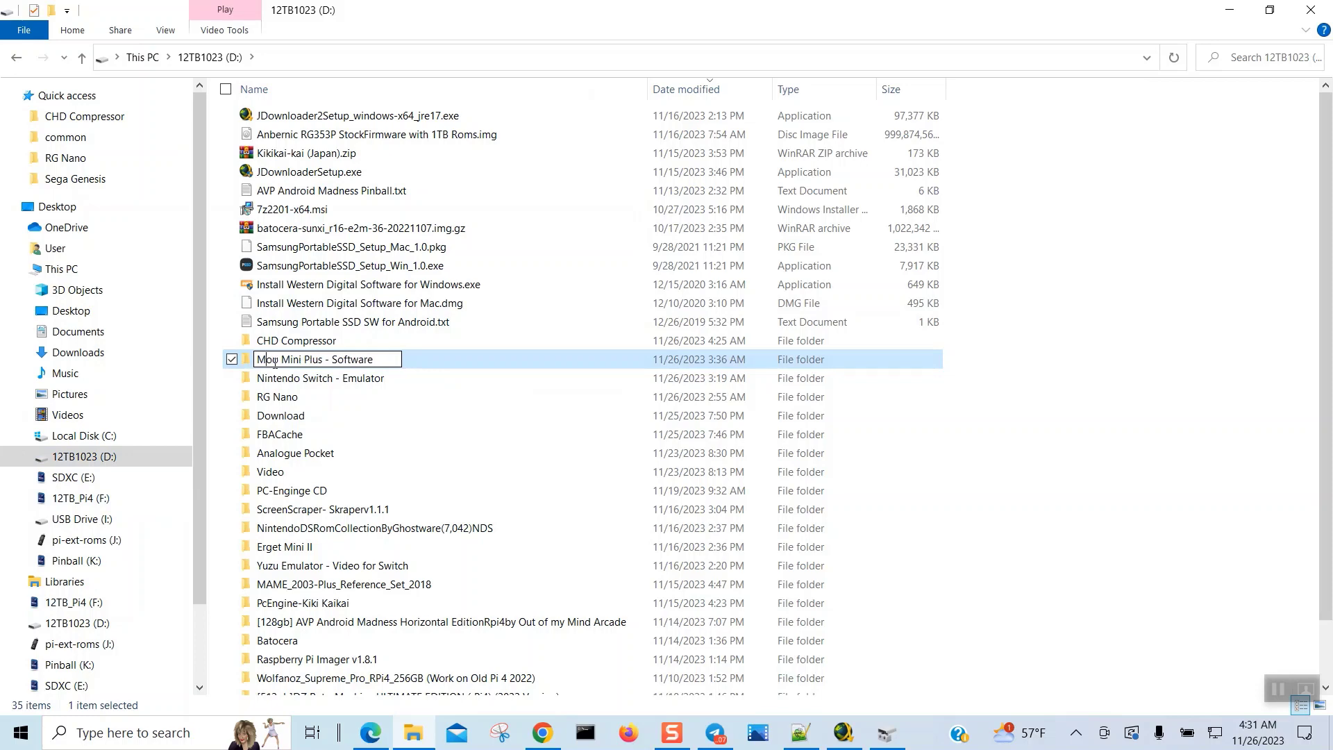
pyautogui.write('iy')
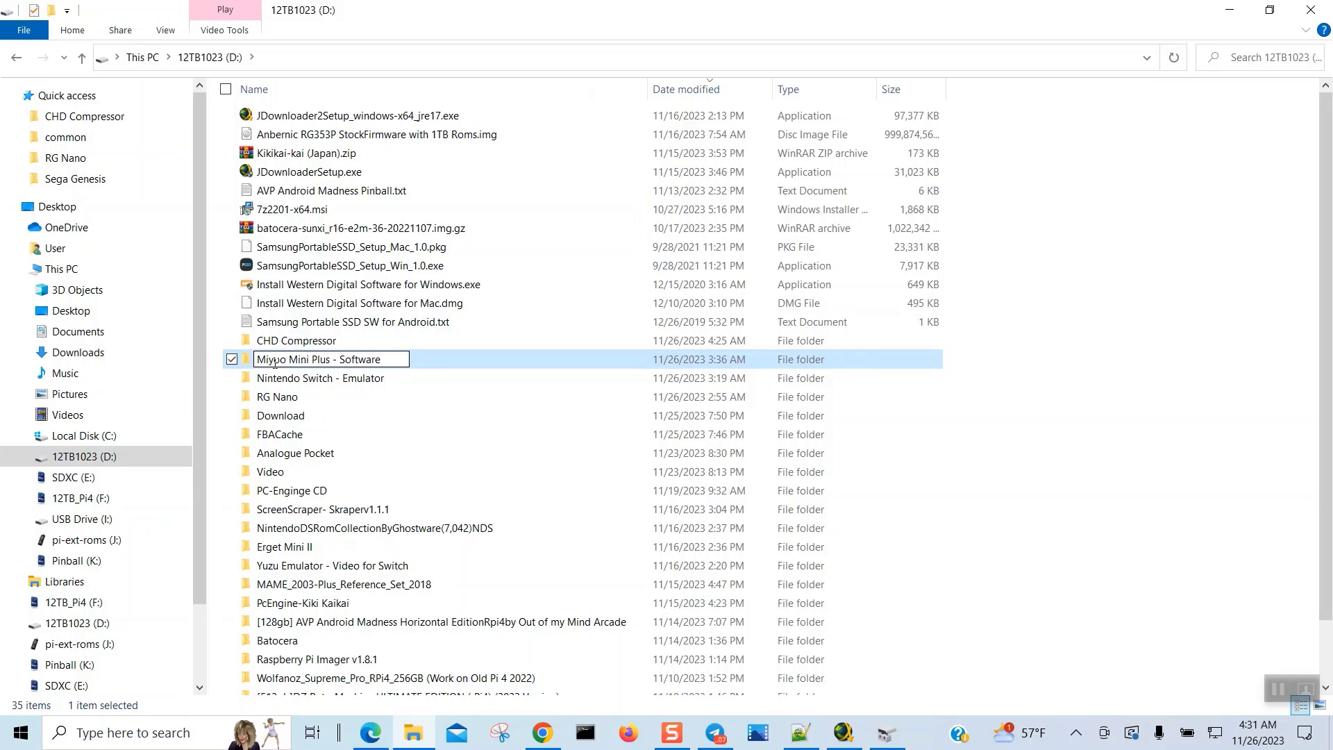
pyautogui.press('Return')
# Inside Miyoo Mini Plus - Software, create the folder "[64gb] Miyoo mini plus- backup" and paste the copied SD card contents into it
pyautogui.doubleClick(414, 360)
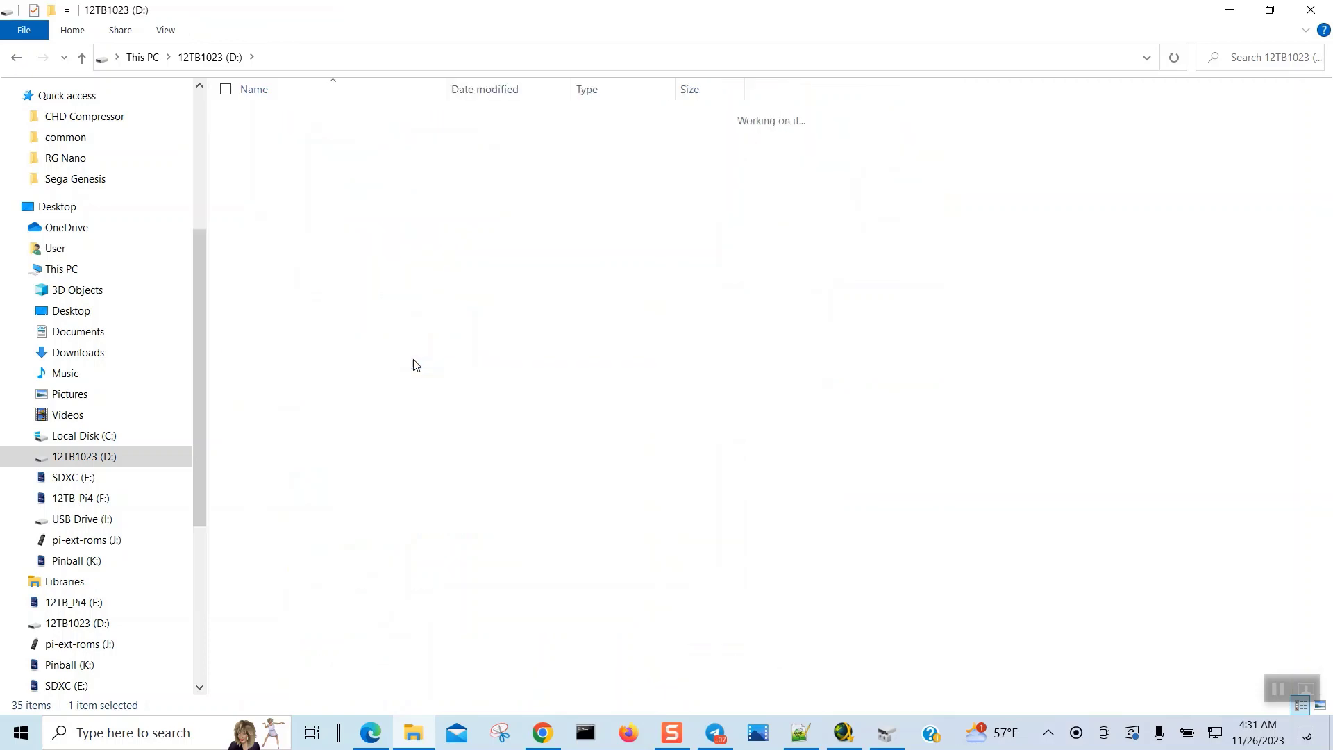
pyautogui.rightClick(309, 272)
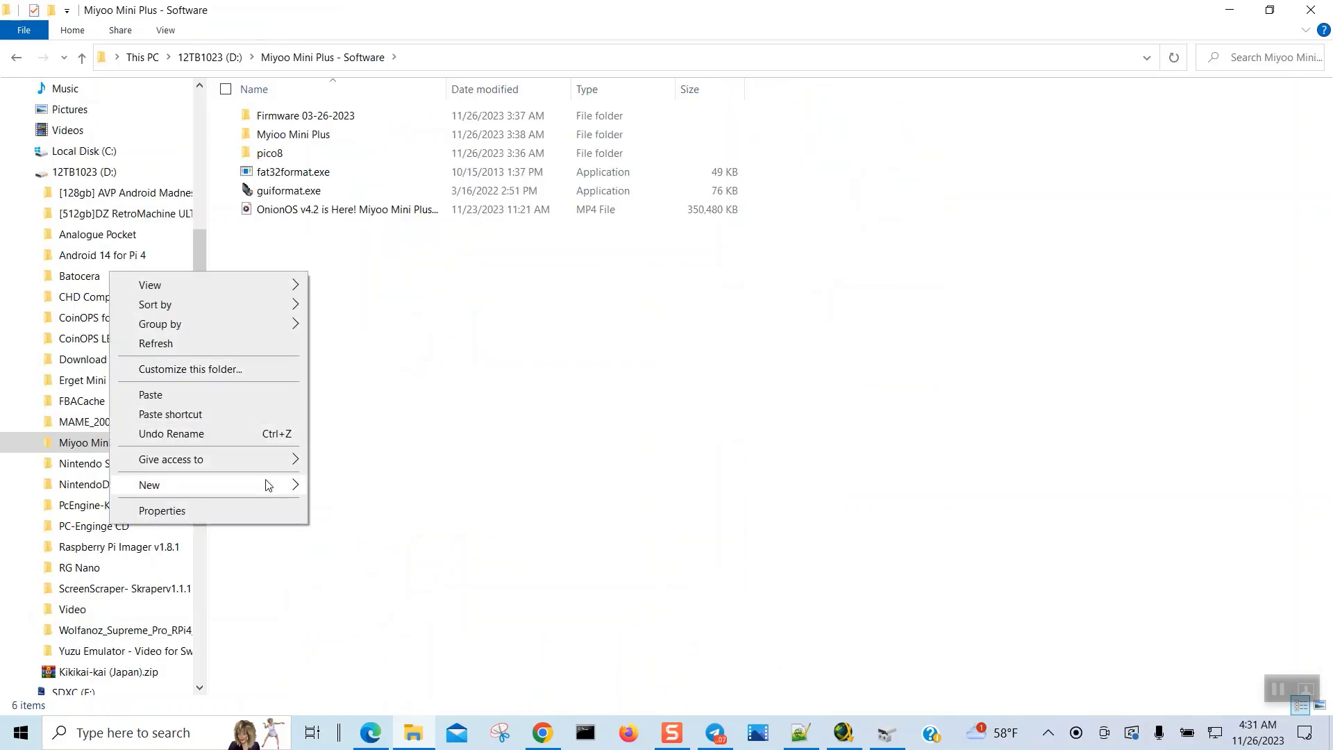
pyautogui.moveTo(269, 484)
pyautogui.click(351, 486)
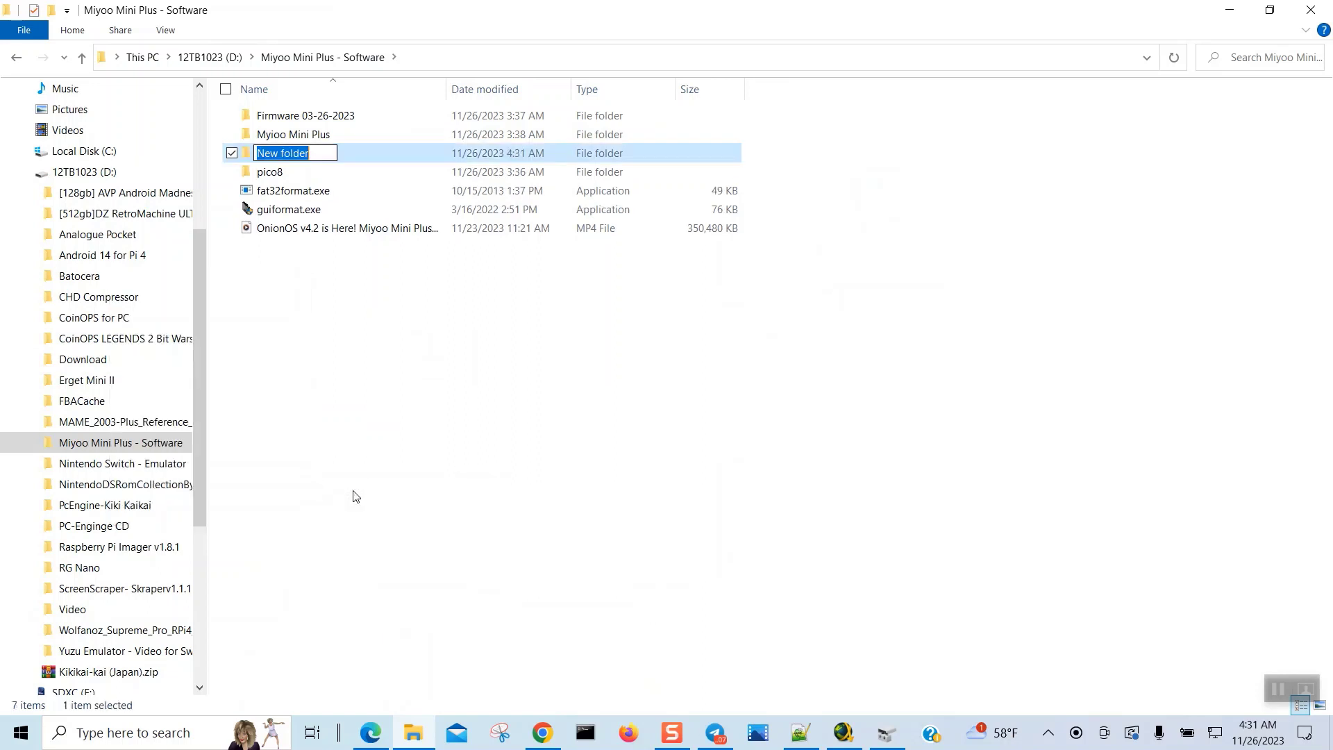
pyautogui.write('64')
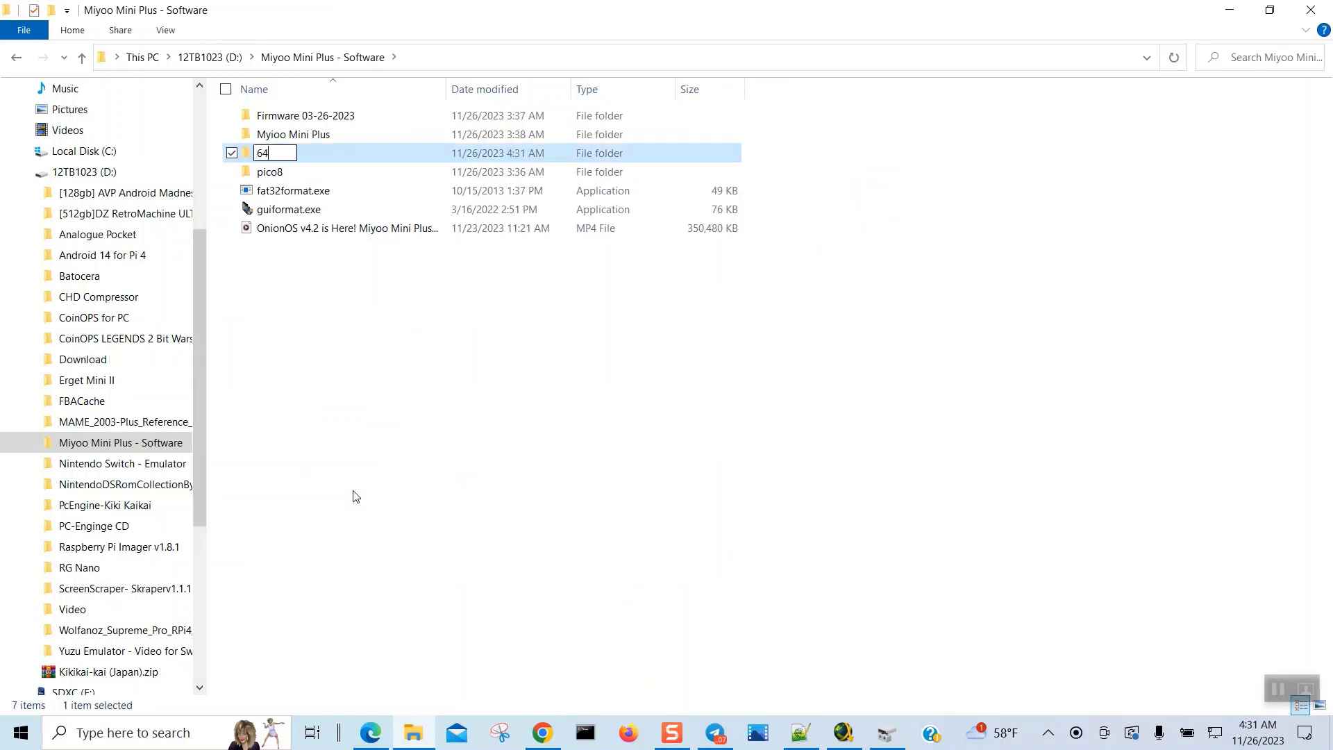
pyautogui.press('BackSpace')
pyautogui.press('BackSpace')
pyautogui.write('[64gb] Miyoo')
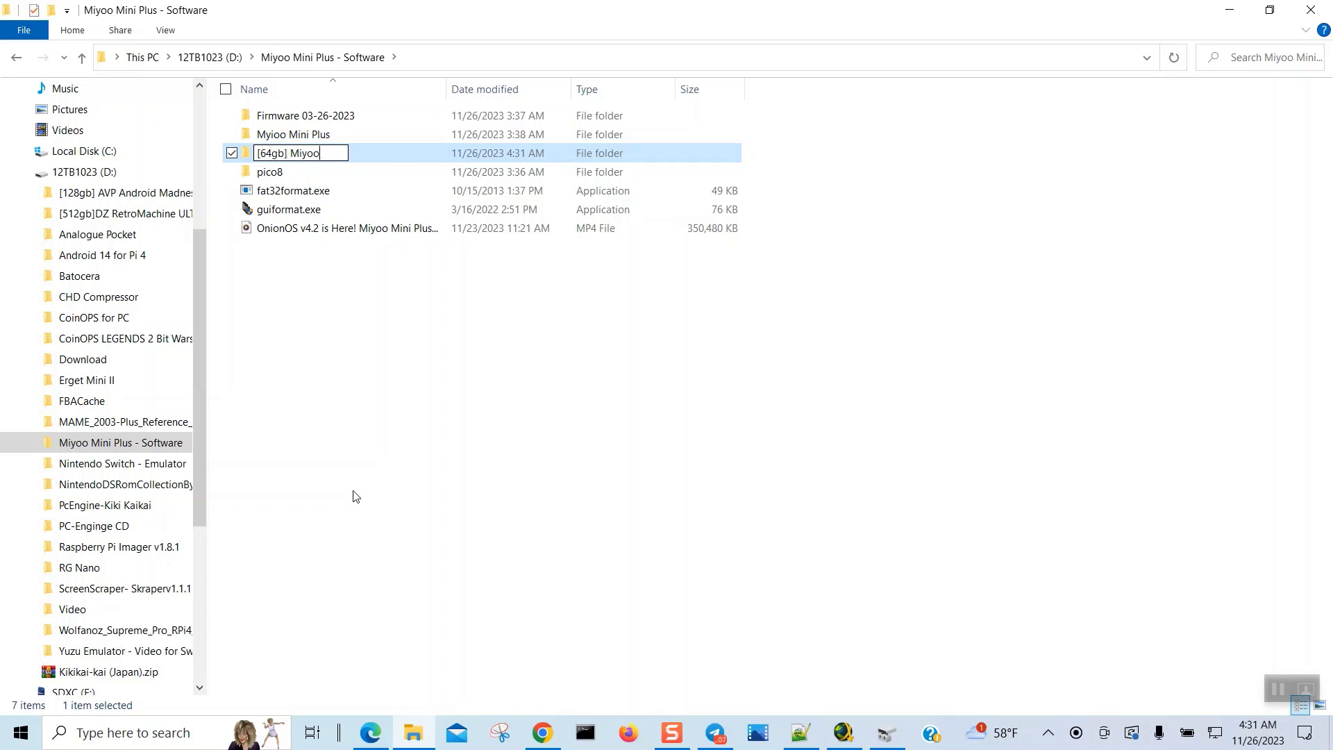
pyautogui.write(' mini plus- ')
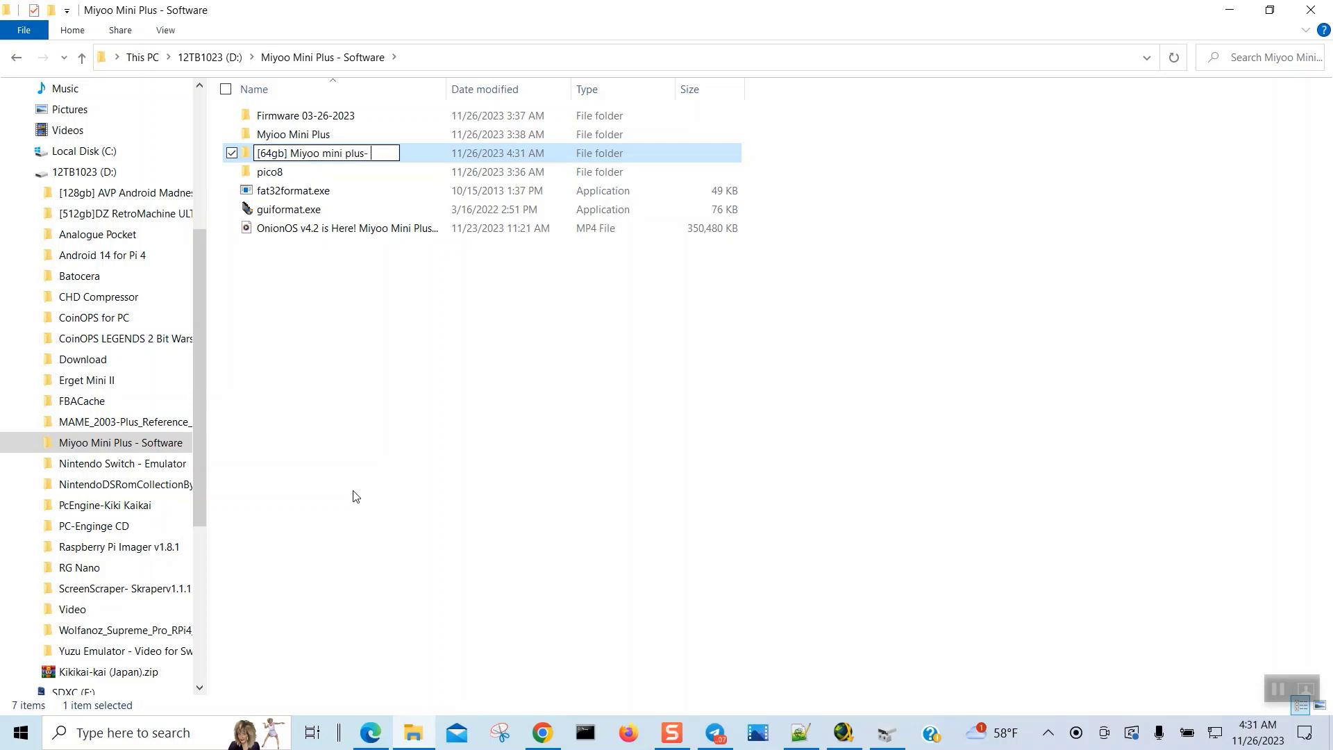
pyautogui.write('backup')
pyautogui.press('Return')
pyautogui.press('Return')
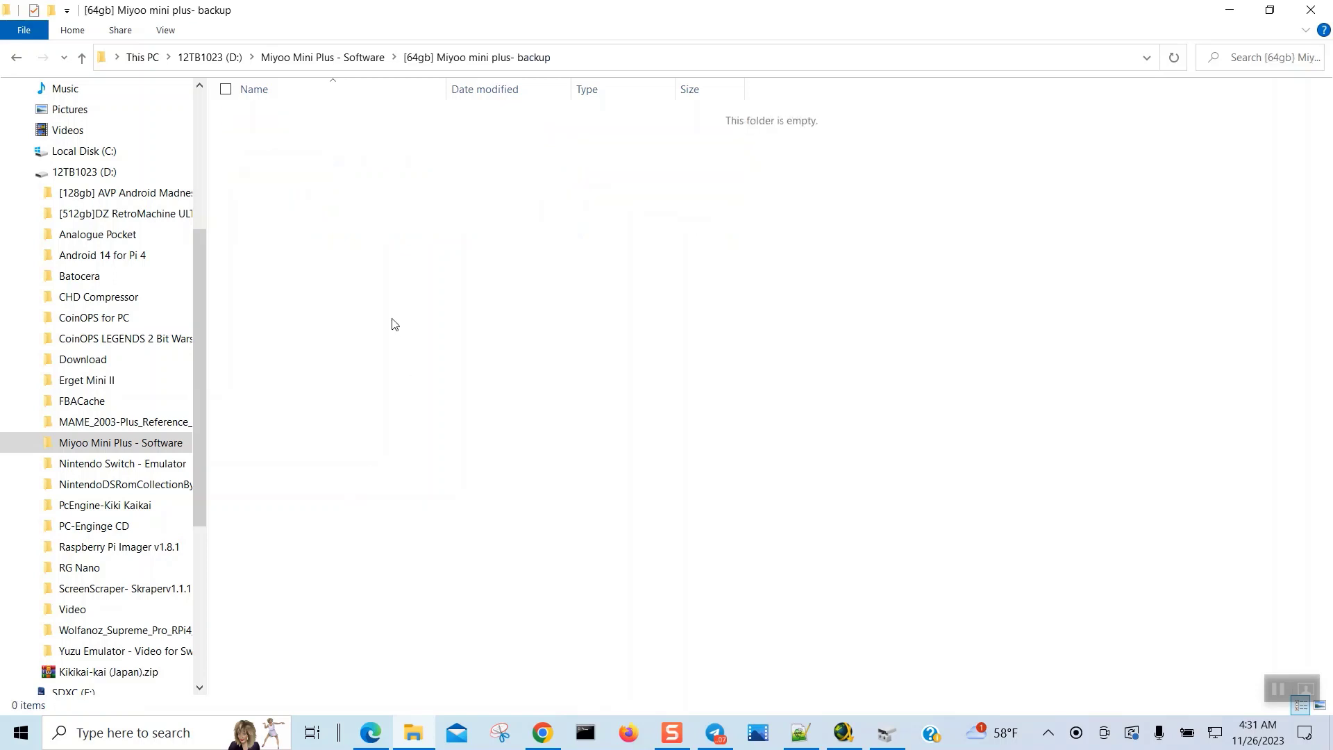
pyautogui.hotkey('ctrl', 'v')
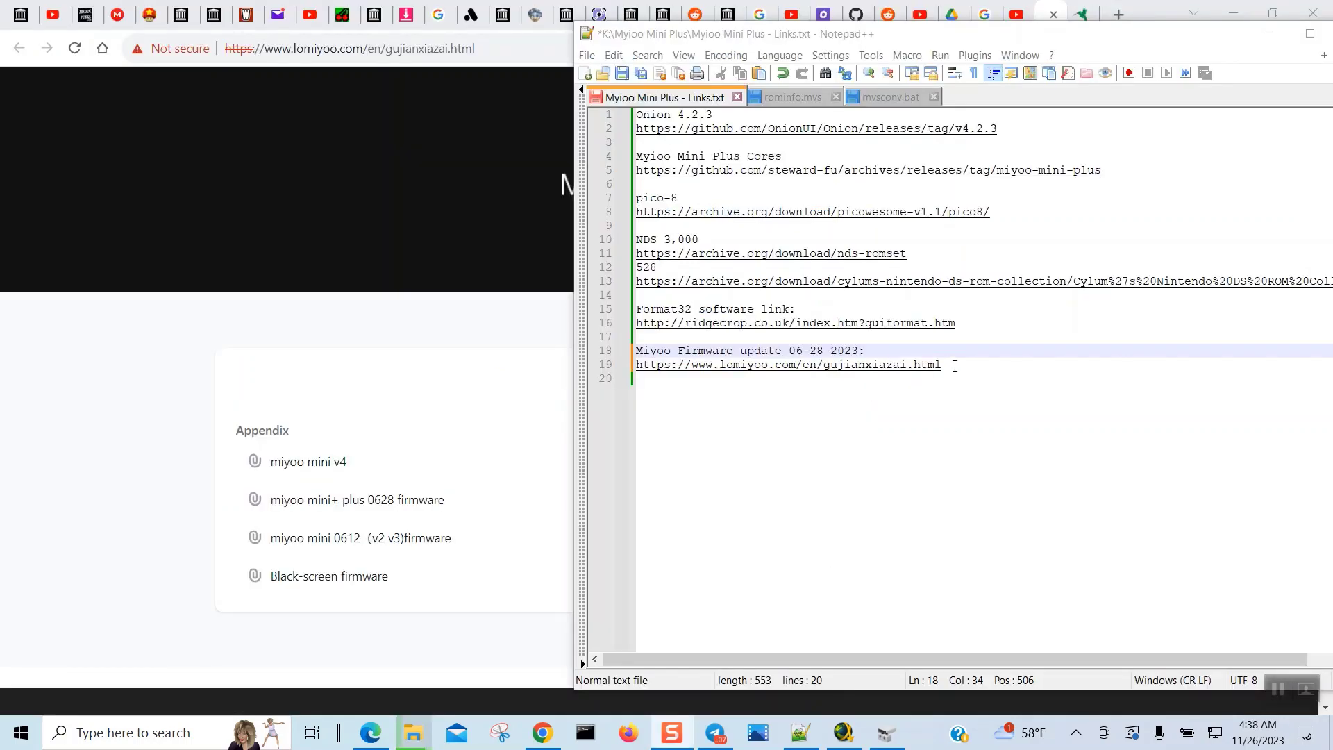
# Copy the Miyoo firmware update link from the Notepad++ links file and open it in a new Chrome tab
pyautogui.moveTo(952, 365); pyautogui.dragTo(627, 366)
pyautogui.hotkey('ctrl', 'c')
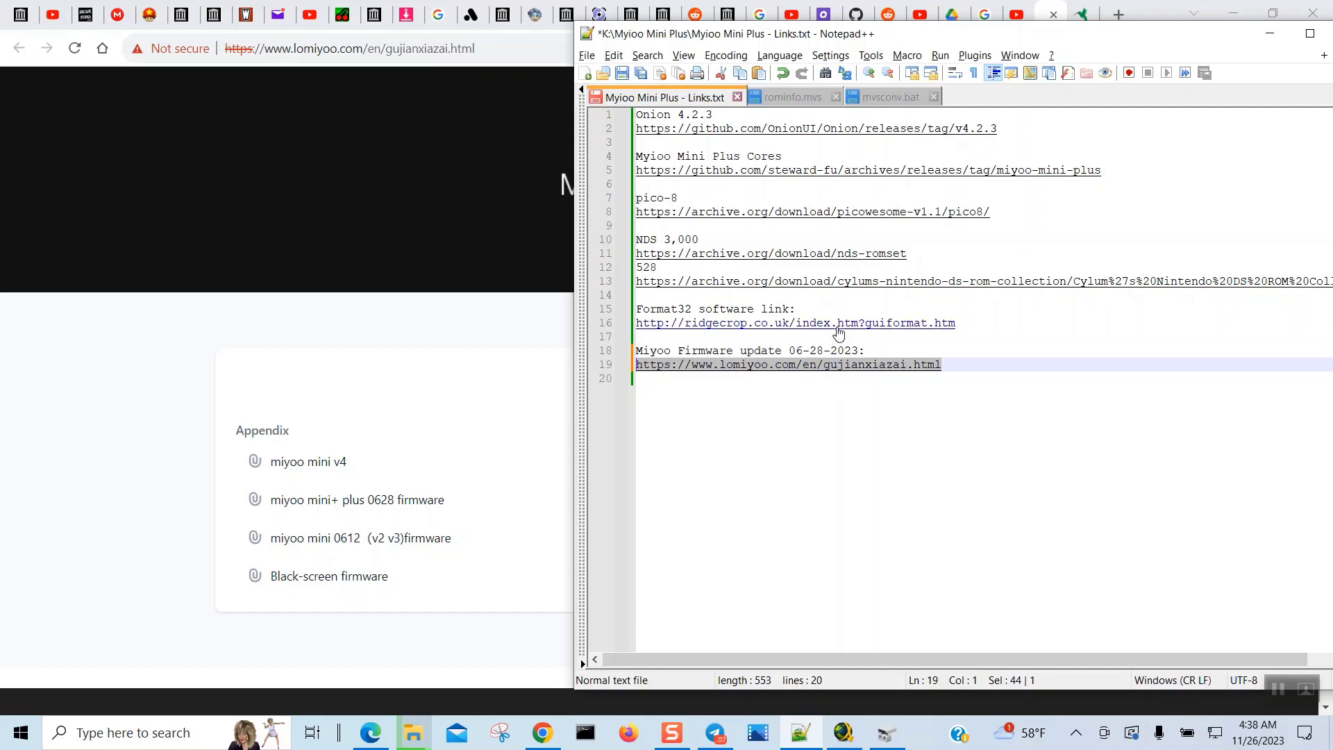
pyautogui.click(497, 44)
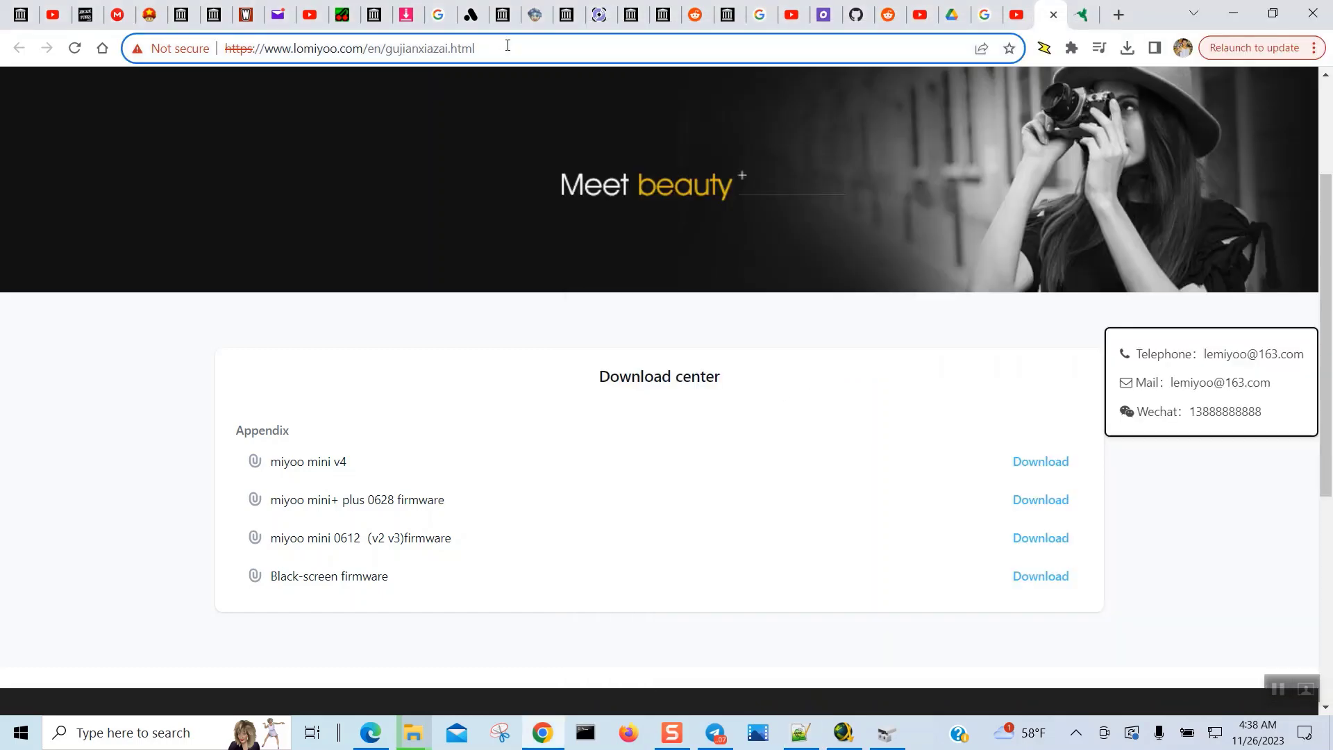
pyautogui.click(1118, 18)
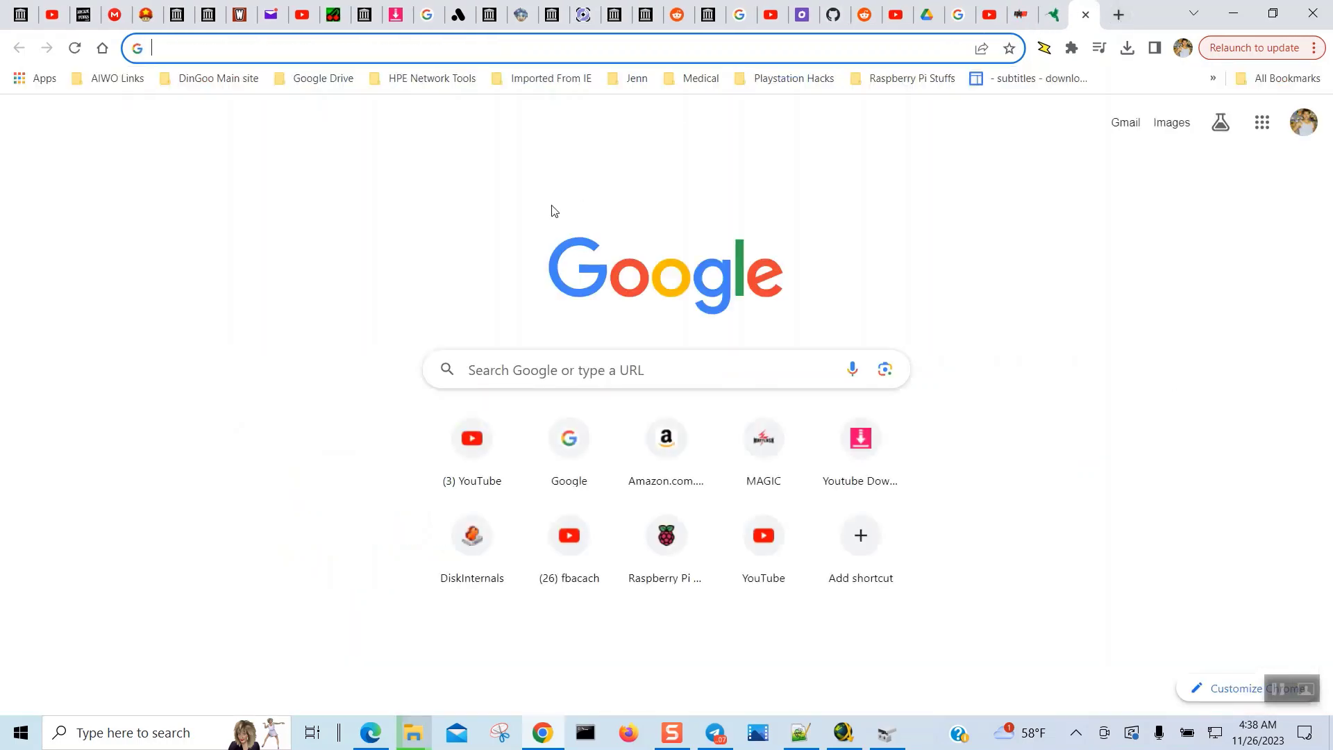
pyautogui.click(504, 43)
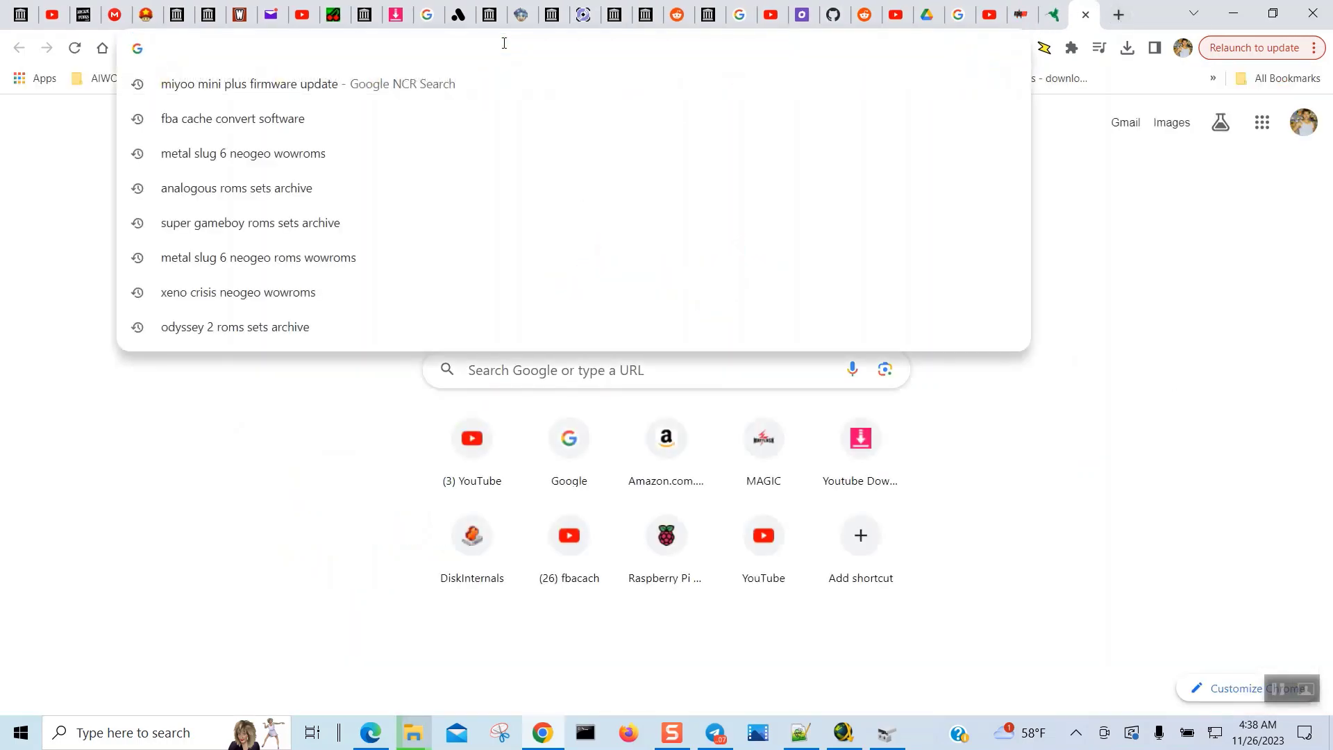
pyautogui.hotkey('ctrl', 'v')
pyautogui.press('Return')
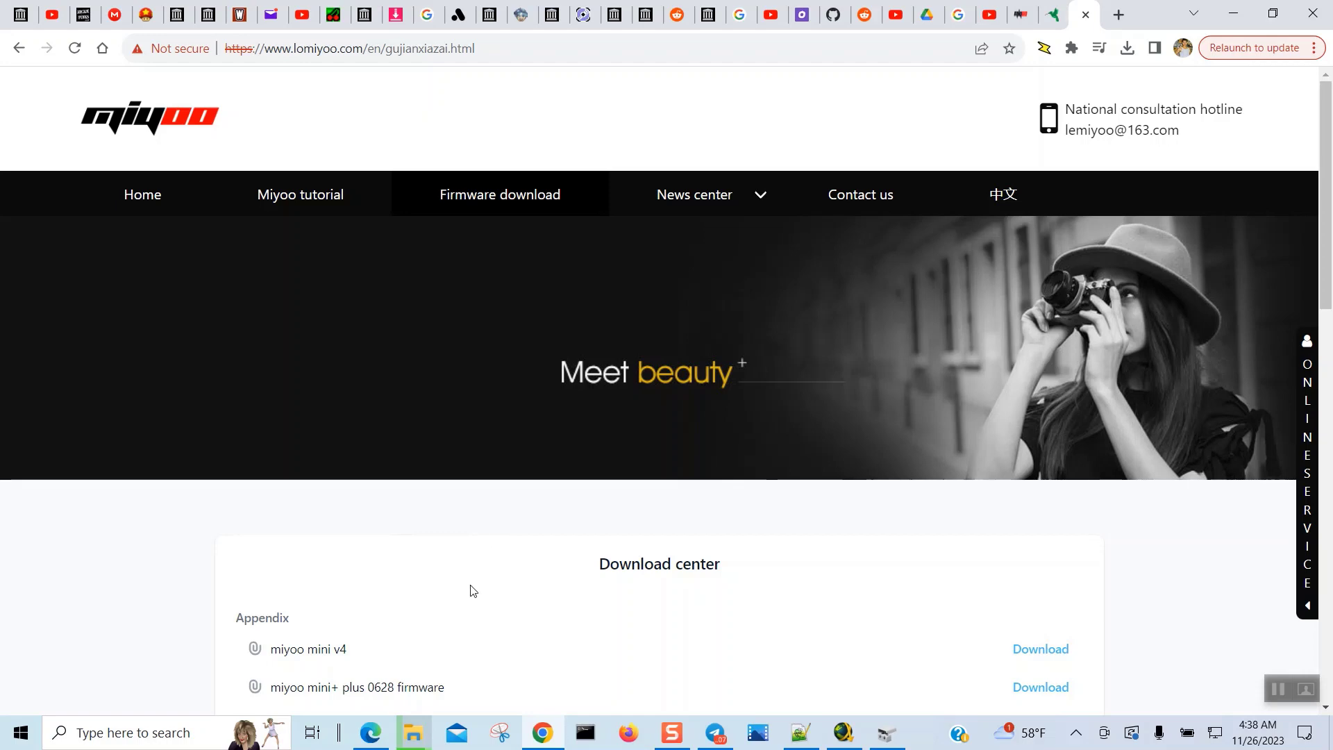
# From the Miyoo Download center, open the download page for the miyoo mini+ plus 0628 firmware
pyautogui.click(1300, 330)
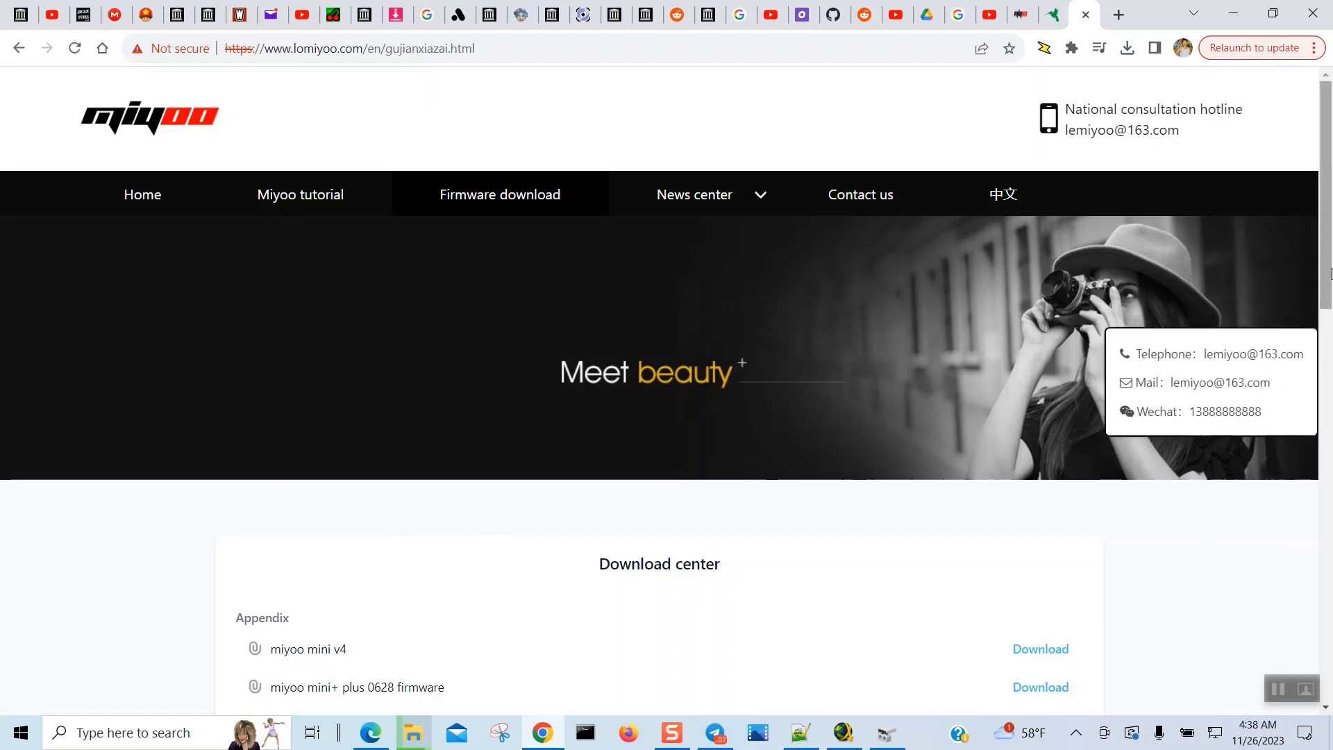
pyautogui.moveTo(1326, 283); pyautogui.dragTo(1330, 419)
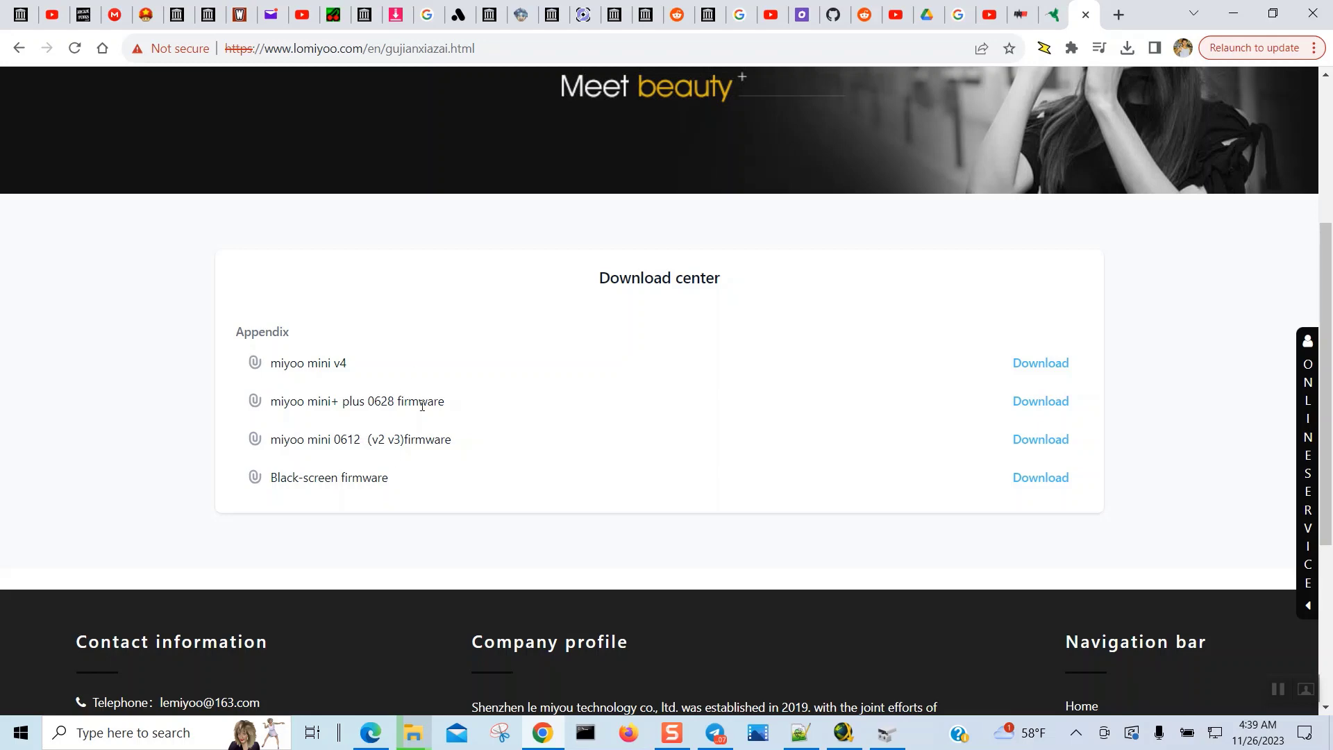
pyautogui.click(1043, 407)
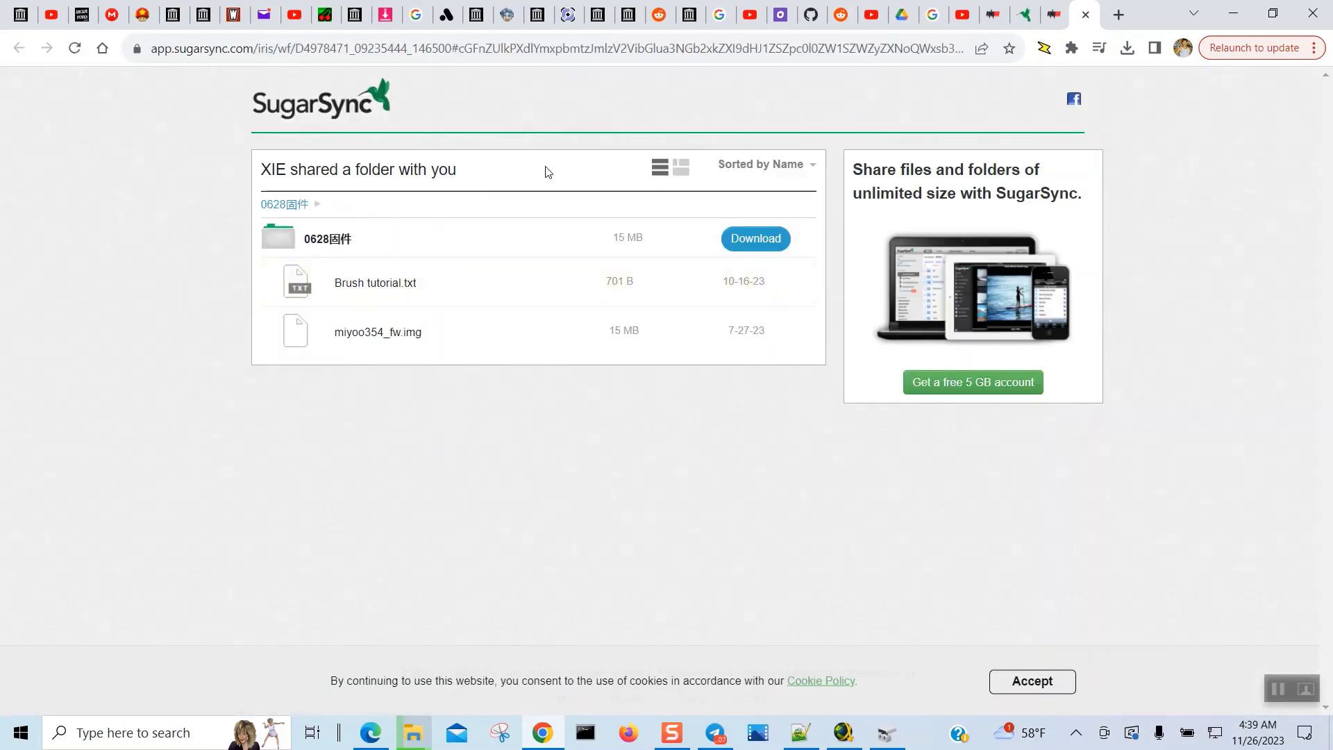
pyautogui.click(883, 52)
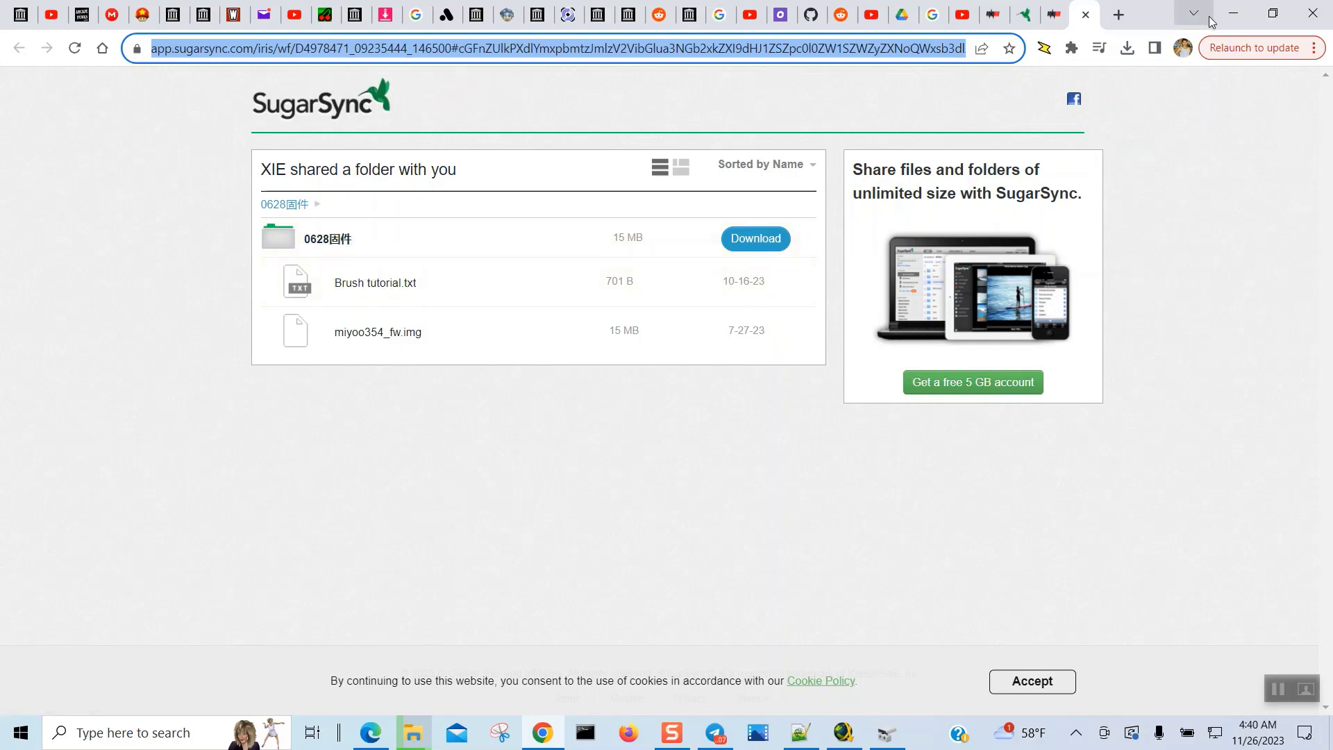
# Locate the downloaded 0628固件.zip in its folder, extract it there with 7-Zip and open the extracted 0628固件 folder
pyautogui.click(1125, 53)
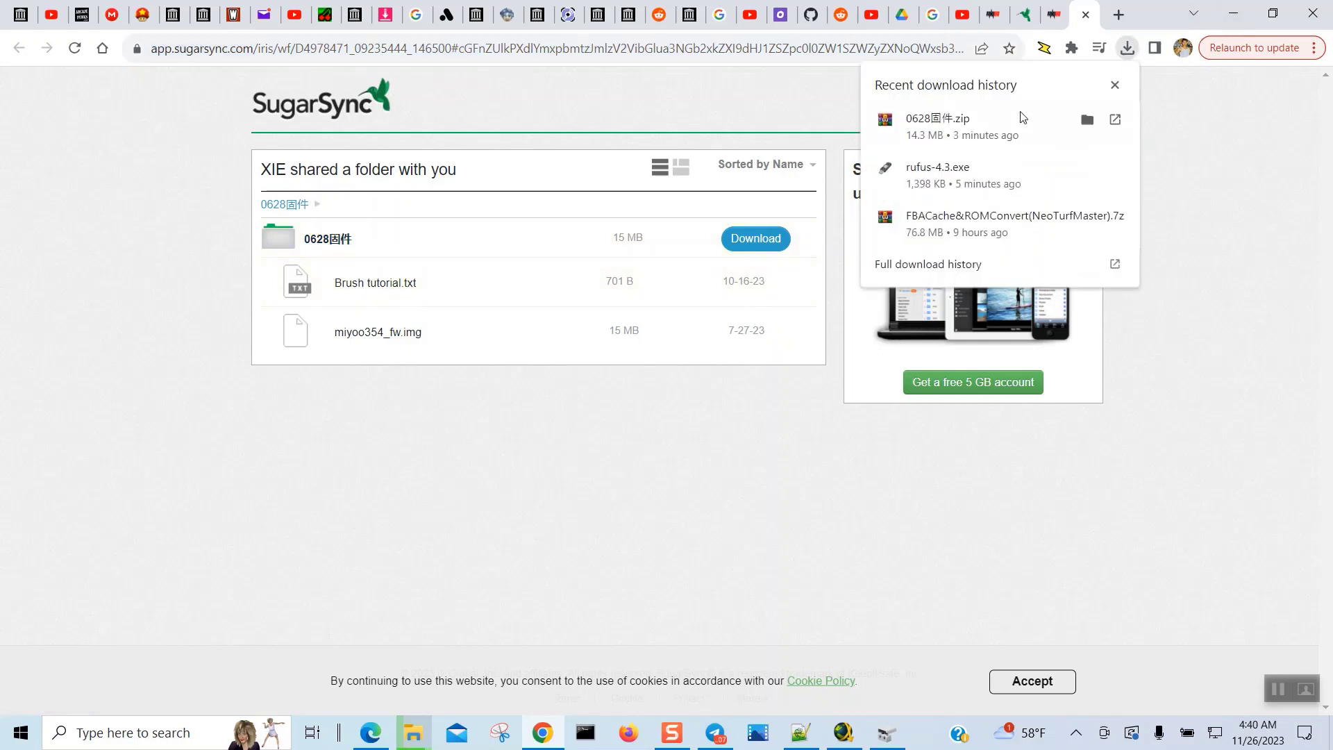
pyautogui.click(1087, 121)
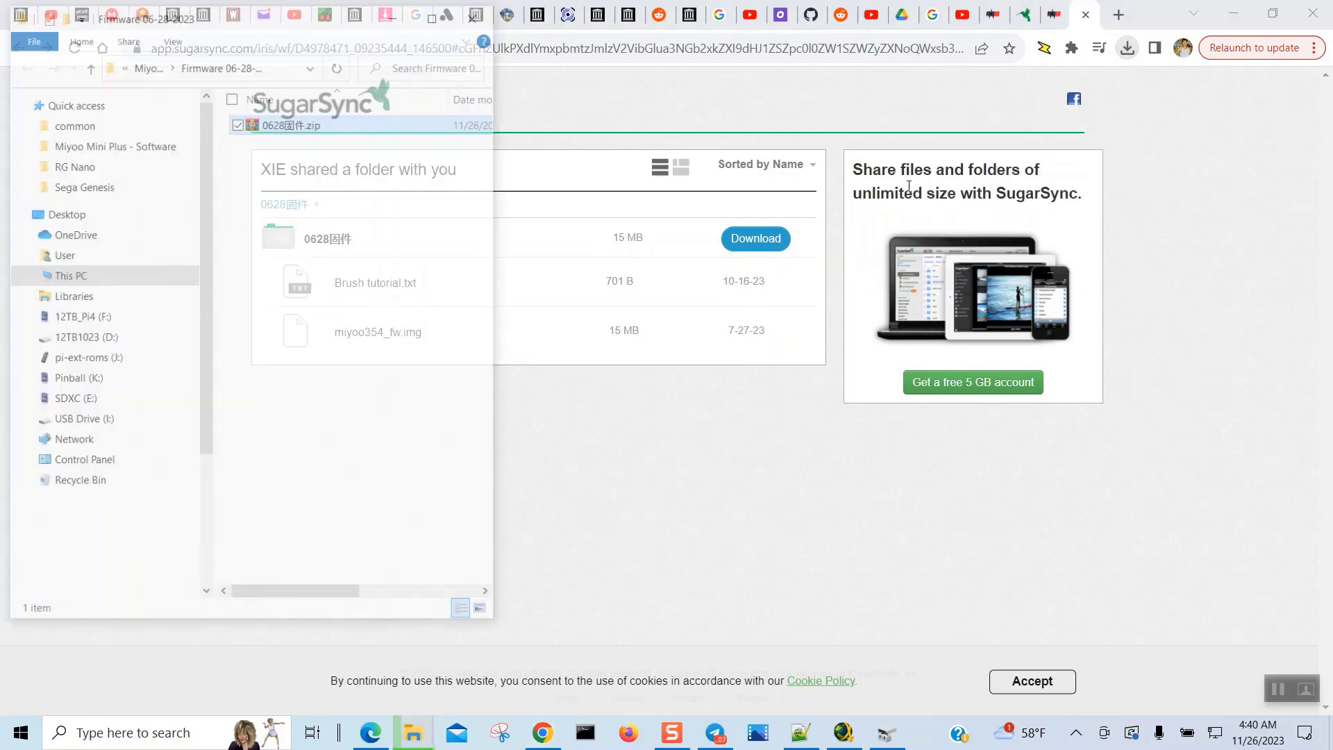
pyautogui.rightClick(312, 123)
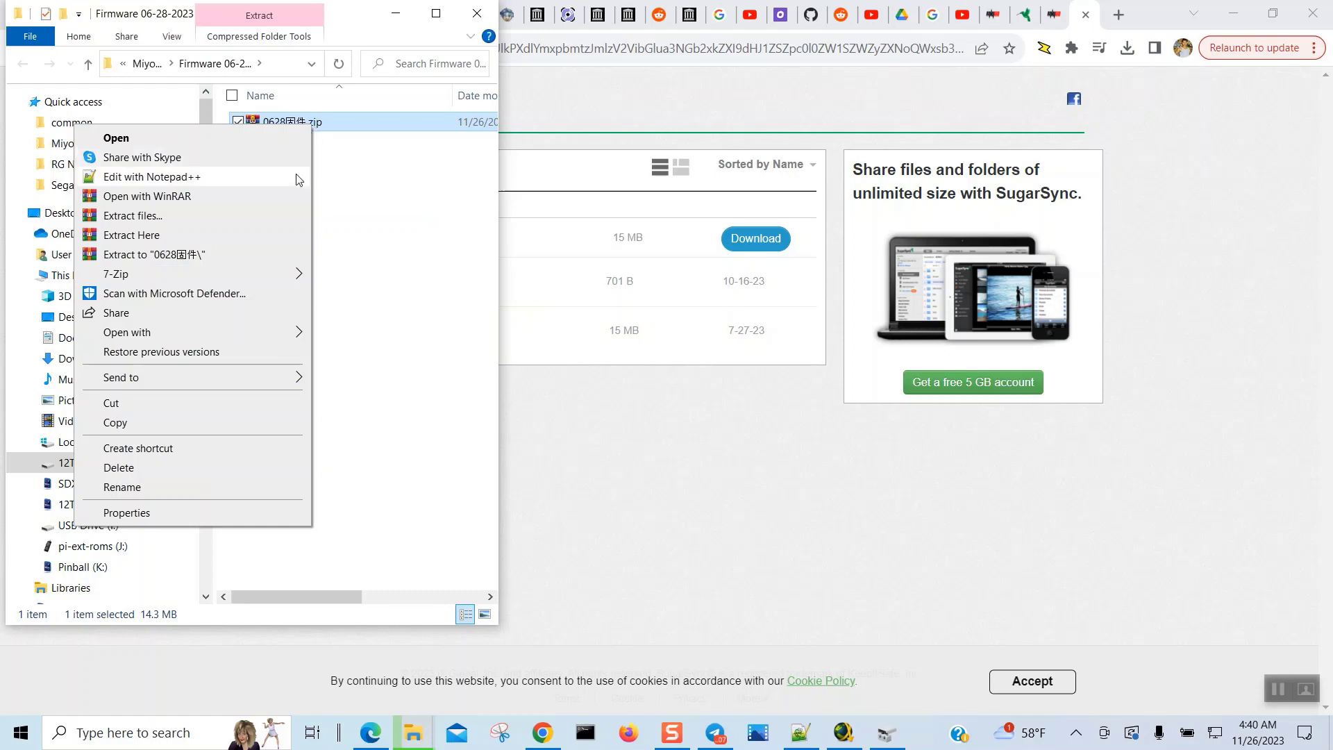
pyautogui.moveTo(277, 280)
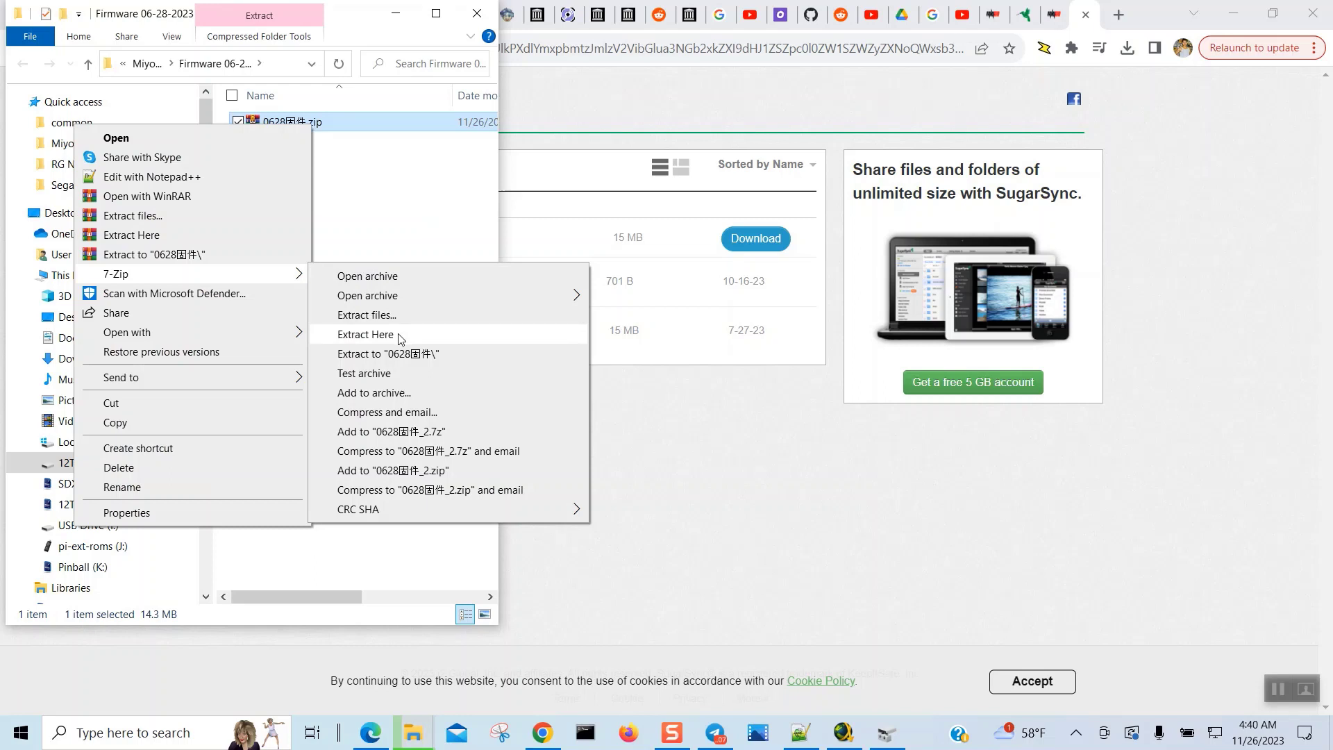
pyautogui.click(366, 335)
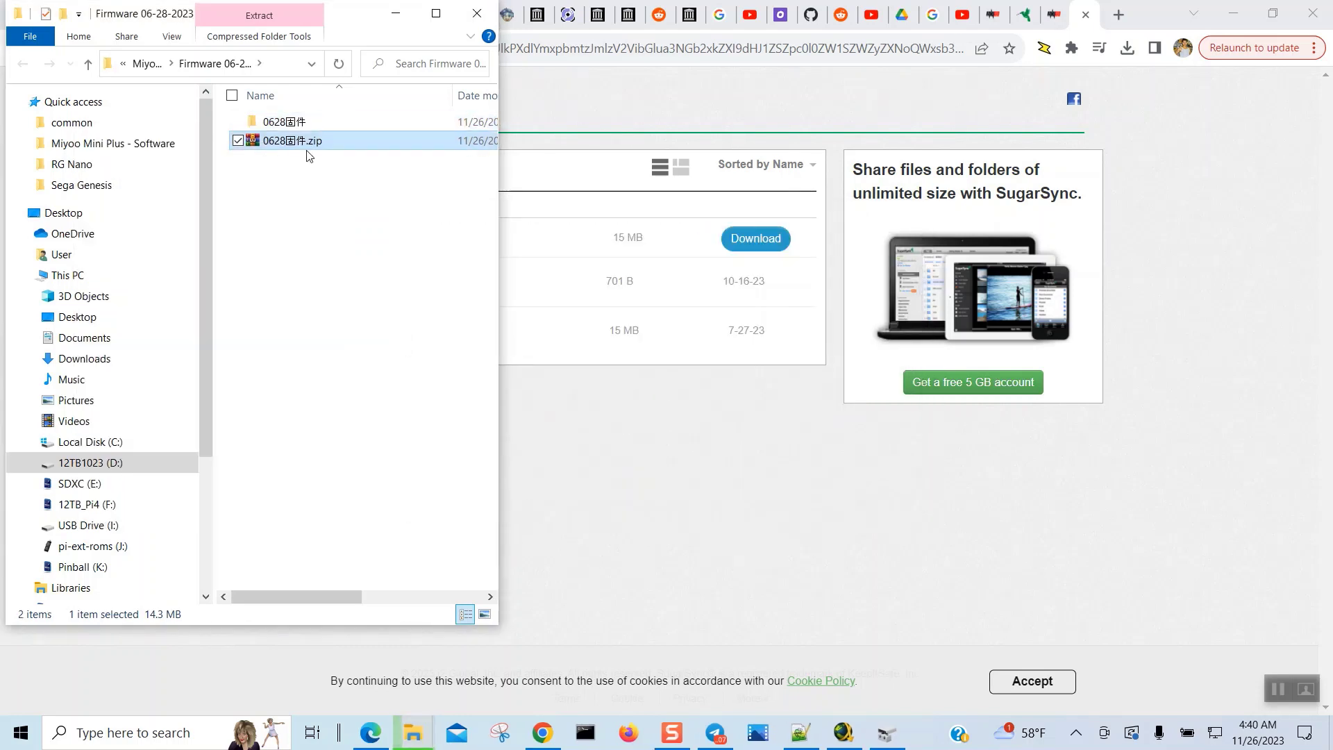
pyautogui.doubleClick(314, 122)
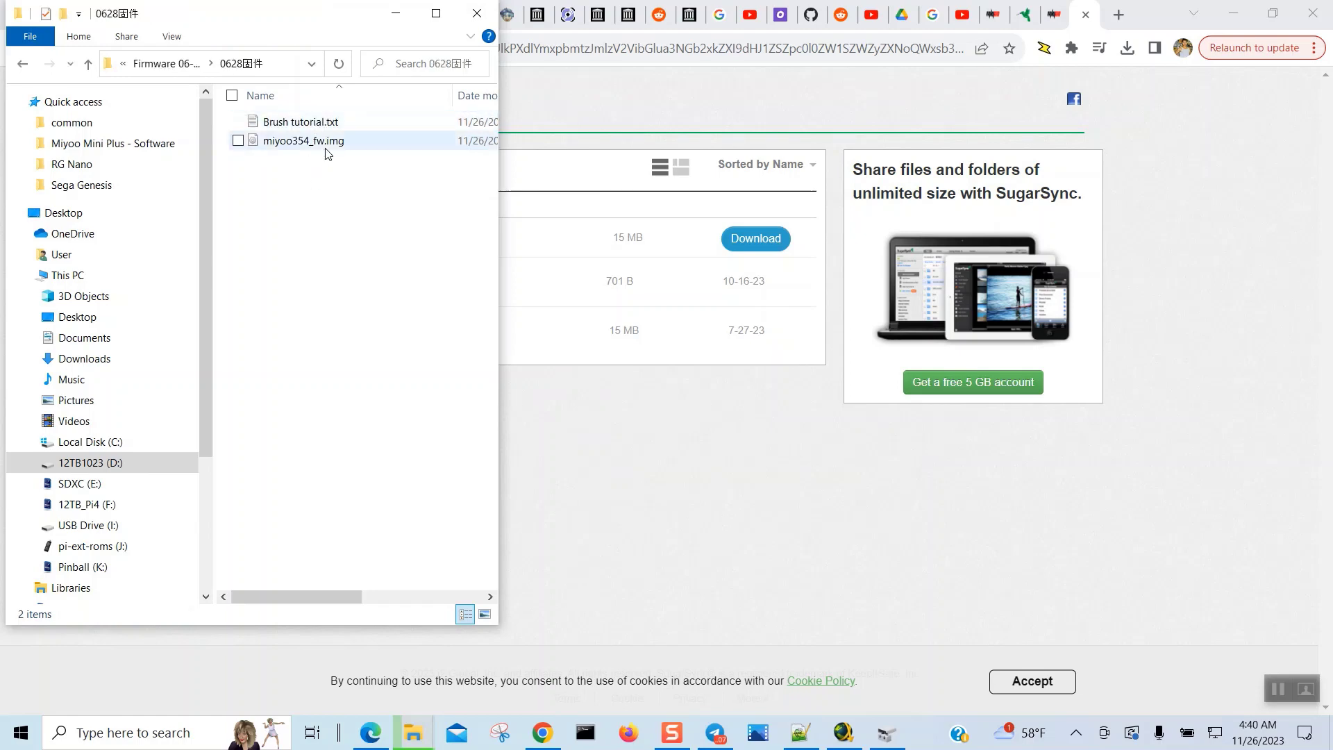
# Copy the firmware image miyoo354_fw.img from the extracted folder
pyautogui.click(326, 146)
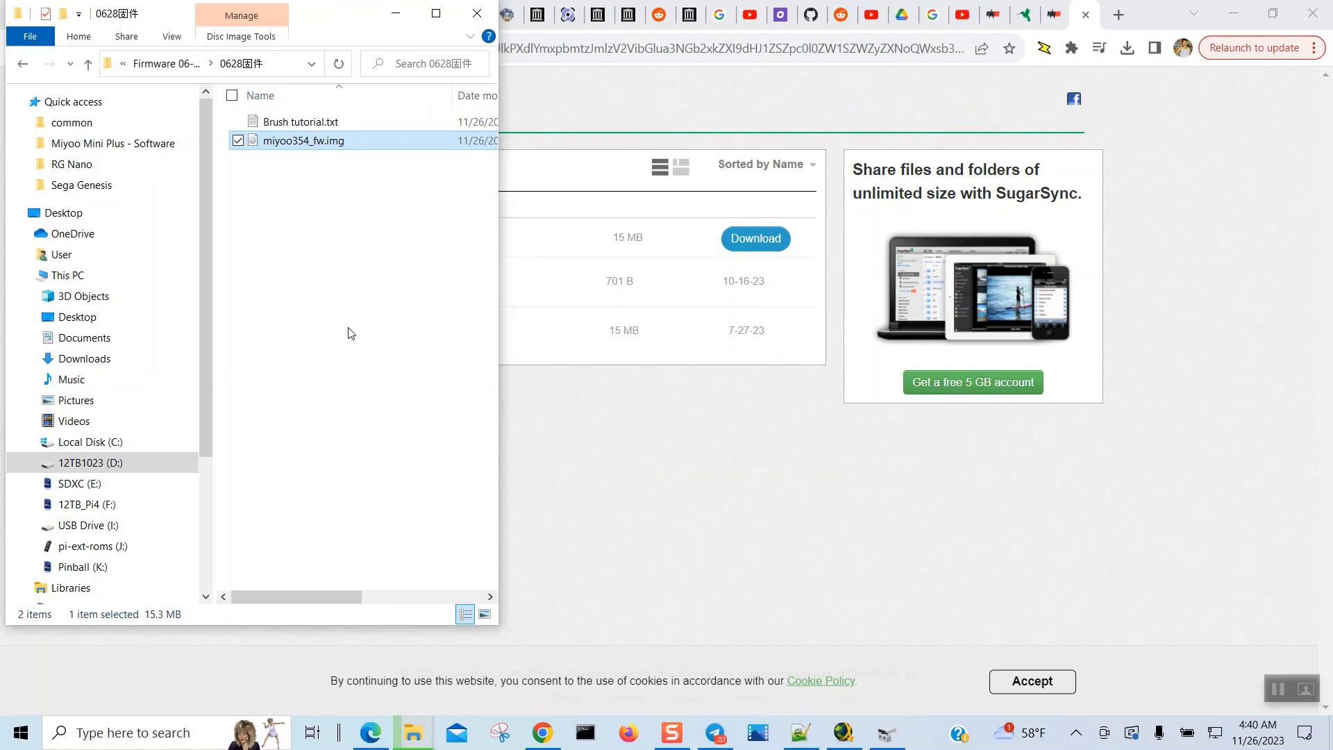
pyautogui.doubleClick(333, 144)
pyautogui.rightClick(333, 144)
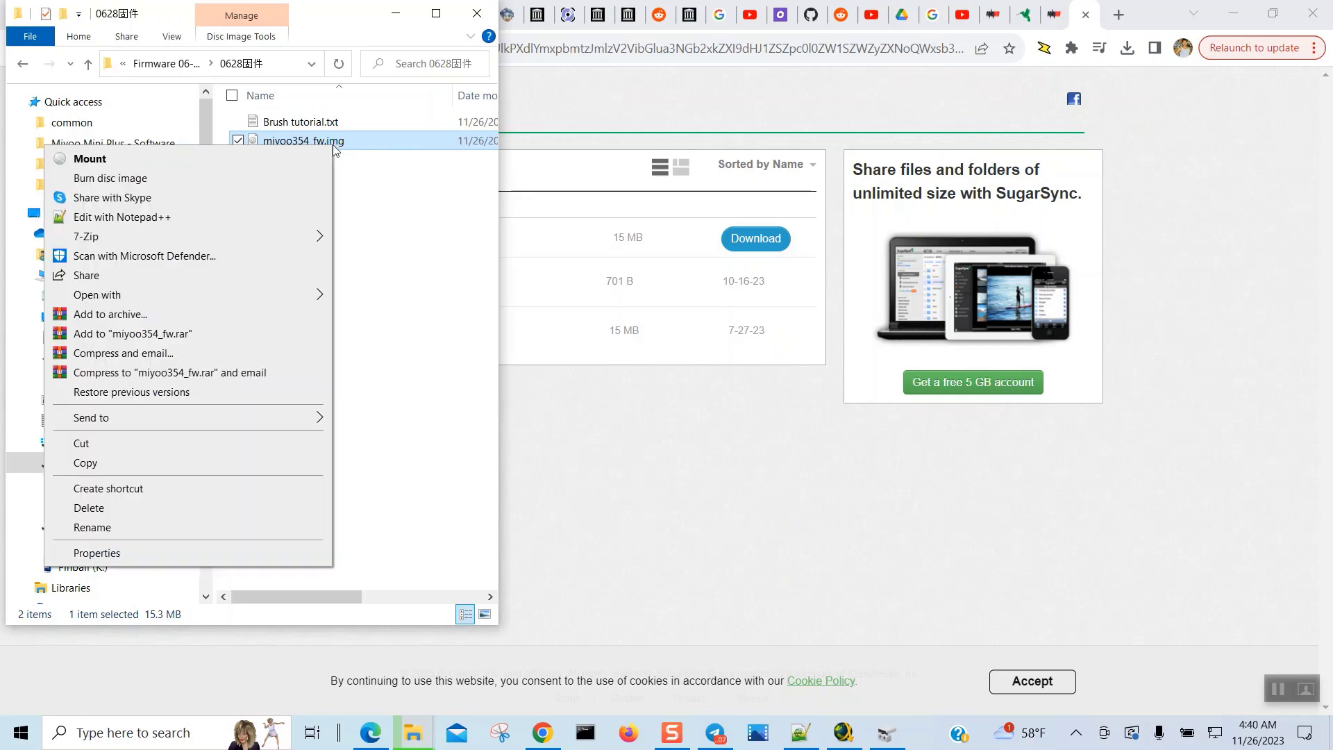
pyautogui.click(258, 463)
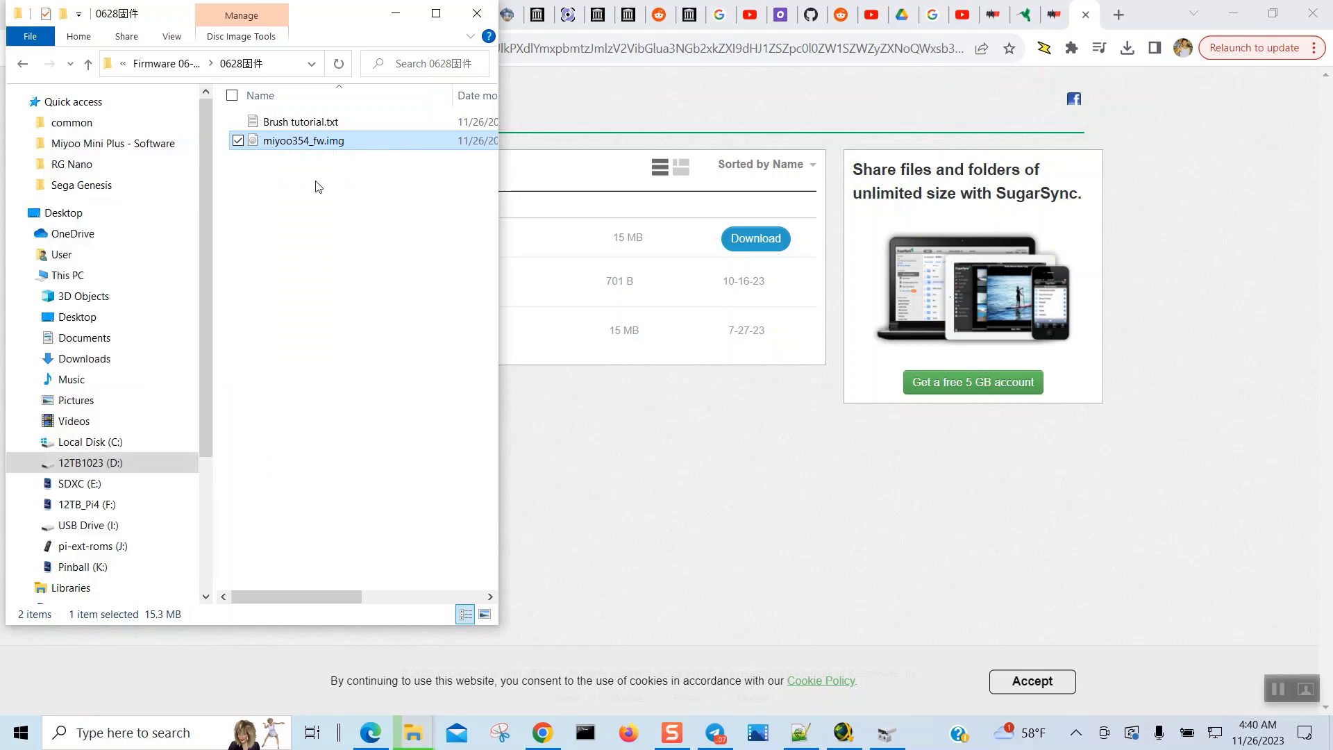
# Read the firmware upgrade instructions in Brush tutorial.txt and close the file
pyautogui.click(337, 122)
pyautogui.doubleClick(339, 122)
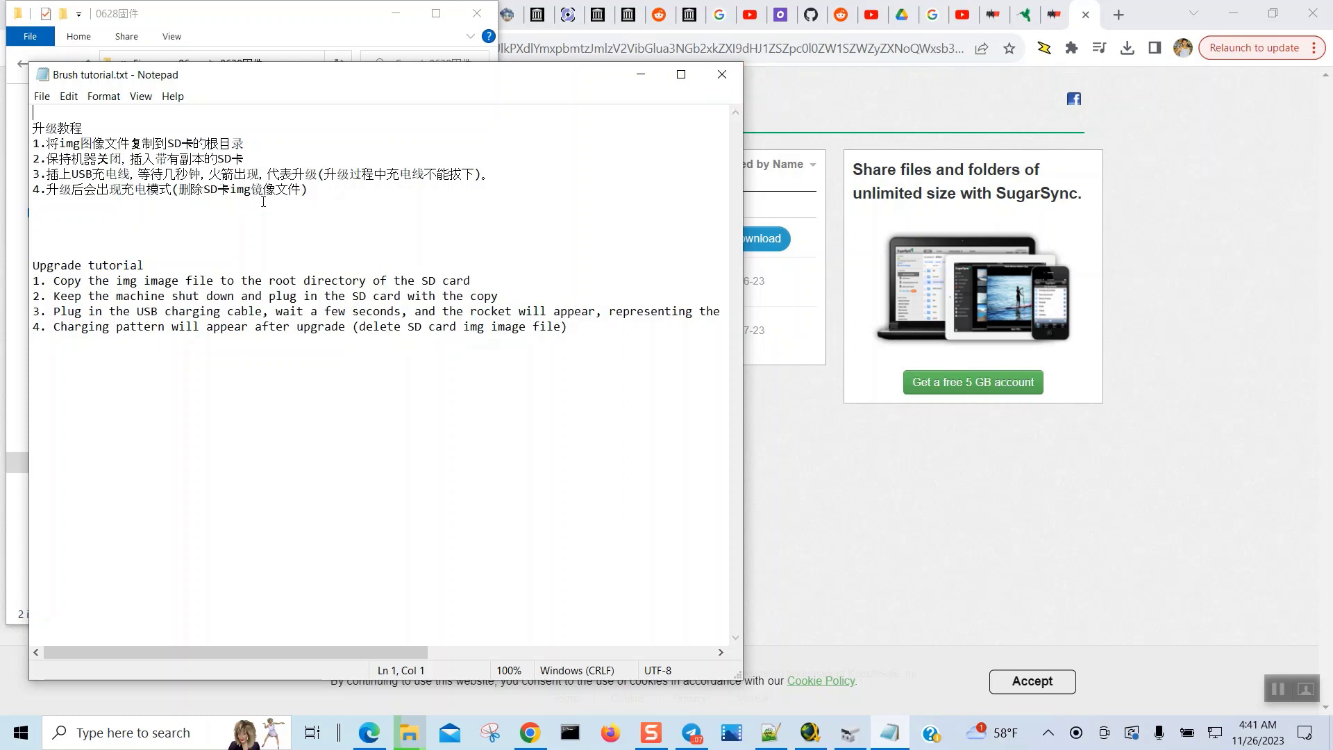
pyautogui.click(722, 75)
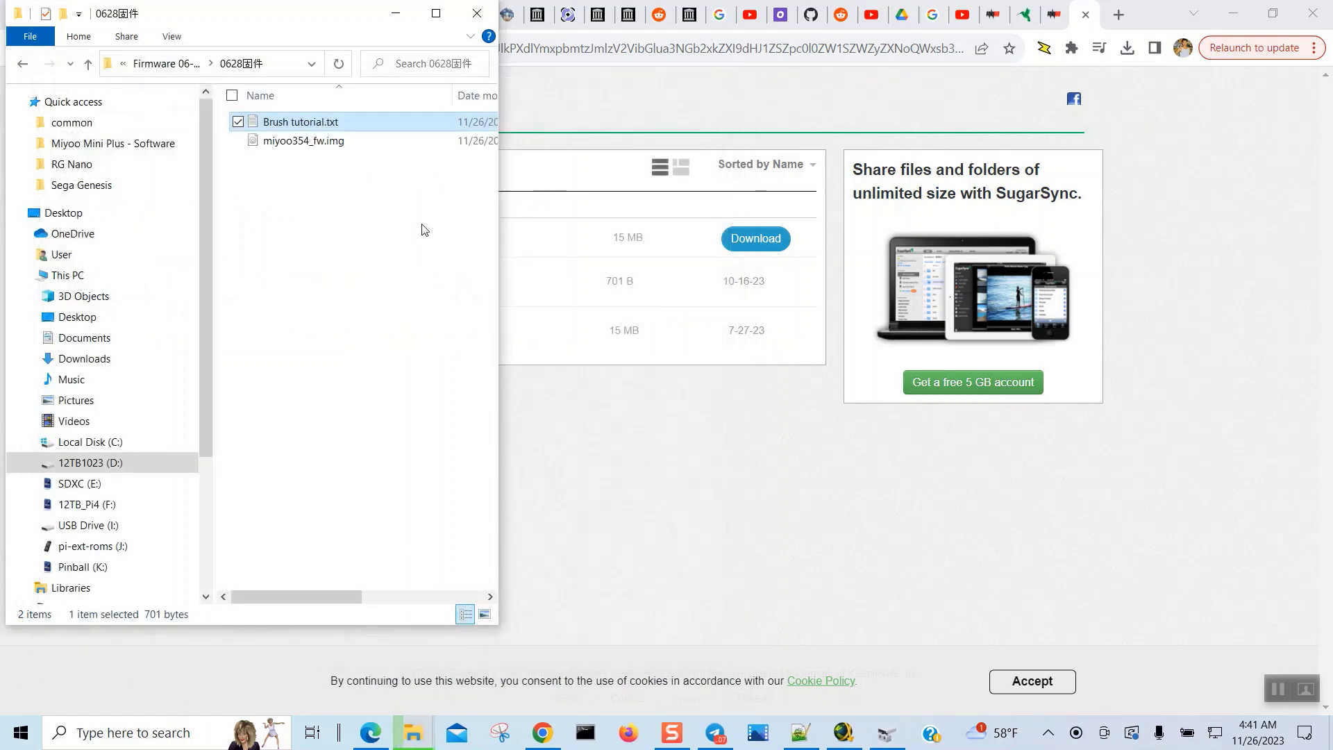
# Copy miyoo354_fw.img from the 0628固件 folder and paste it into the root of SDXC (E:)
pyautogui.click(313, 143)
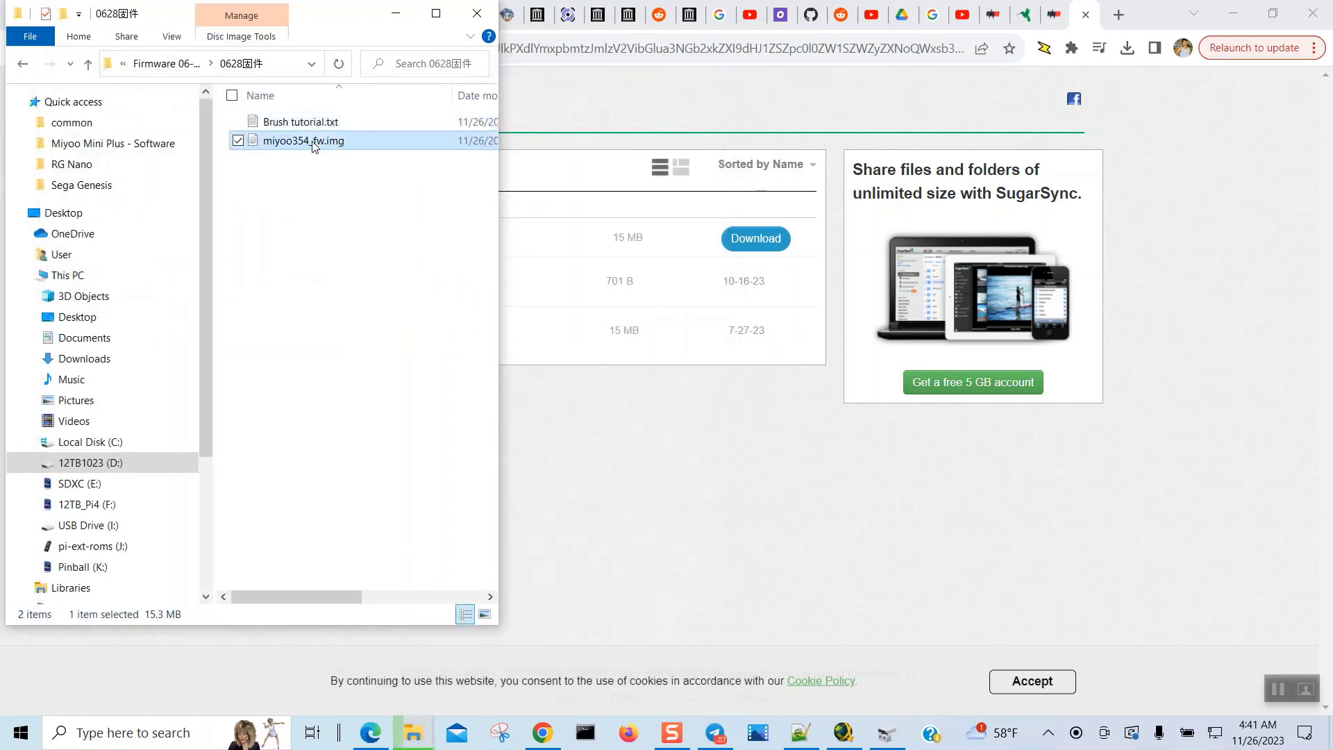
pyautogui.rightClick(313, 144)
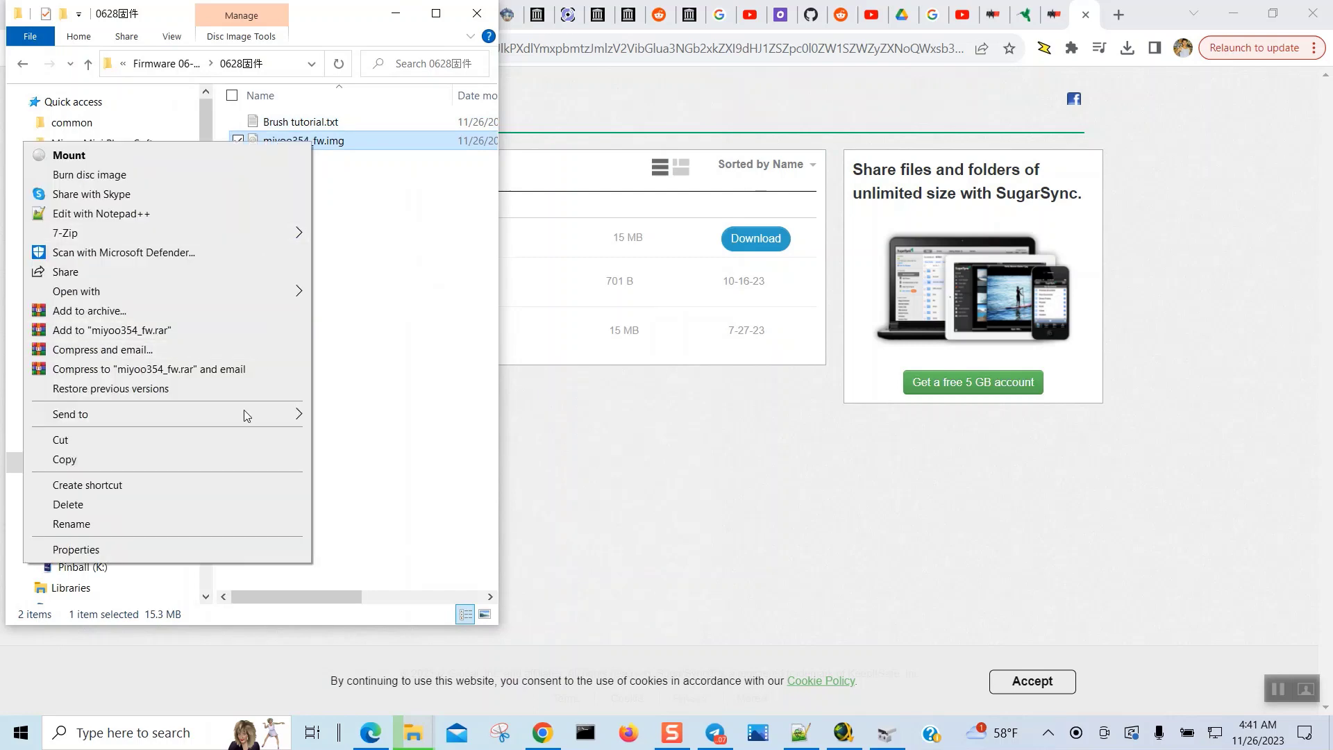
pyautogui.click(239, 459)
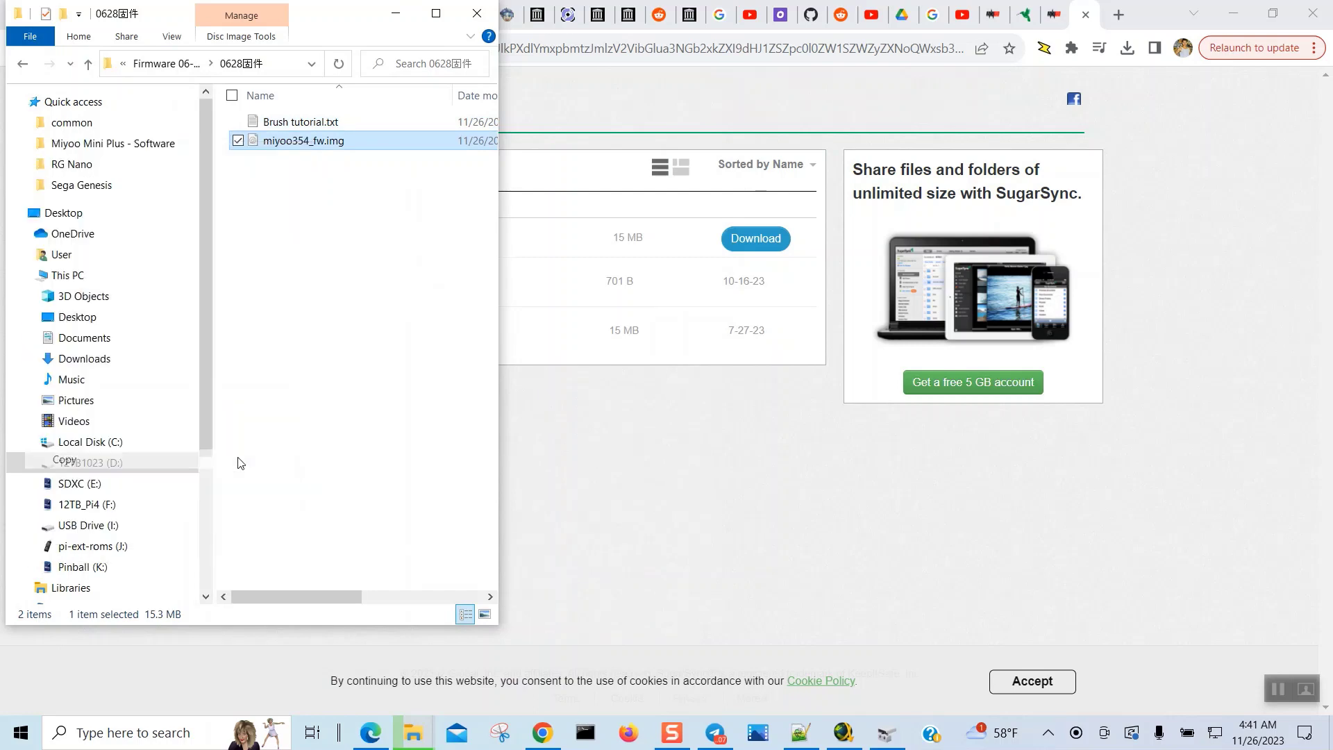
pyautogui.click(136, 486)
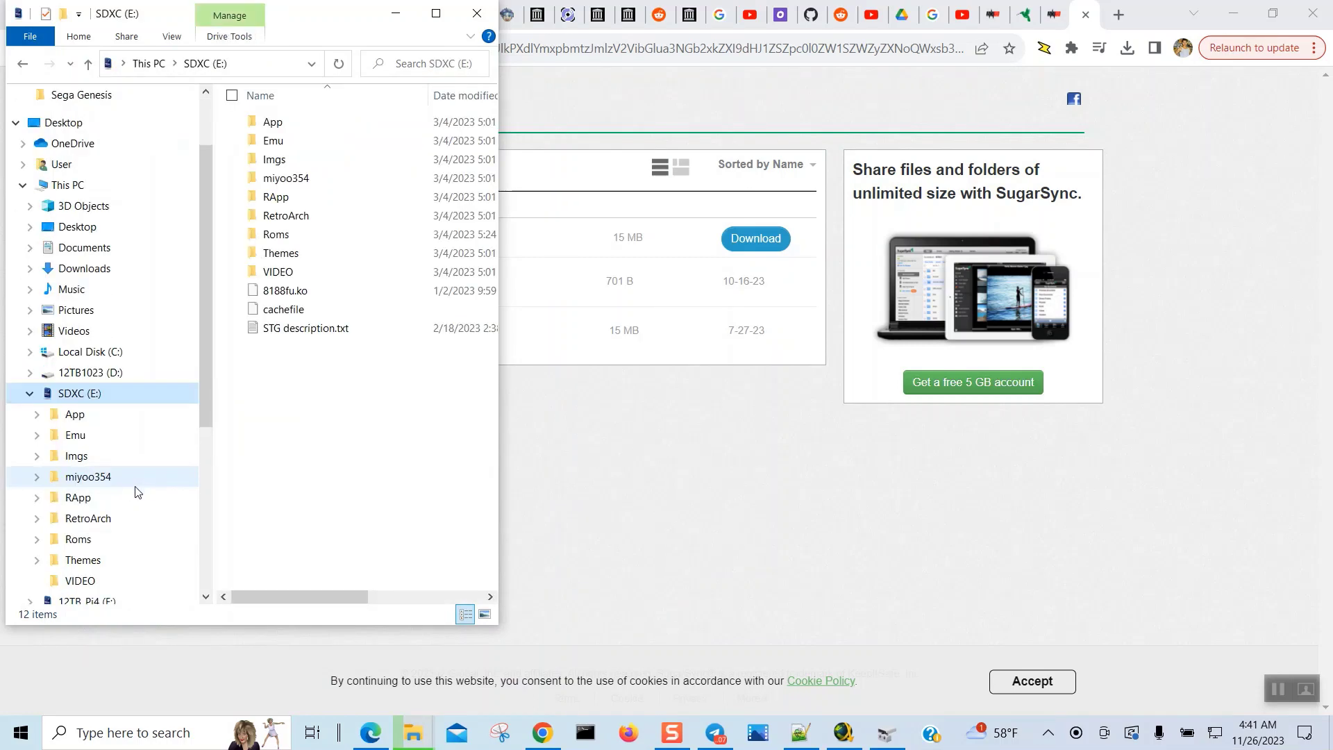
pyautogui.rightClick(325, 366)
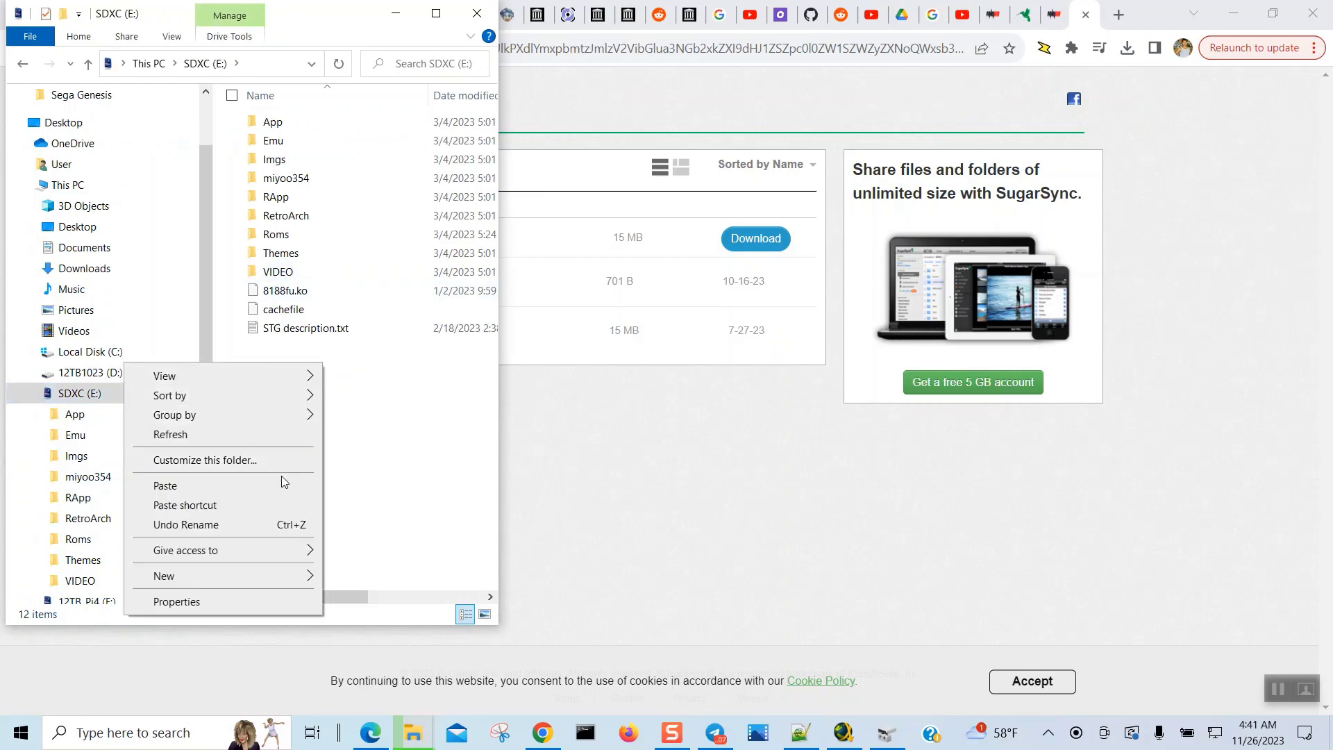
pyautogui.click(278, 487)
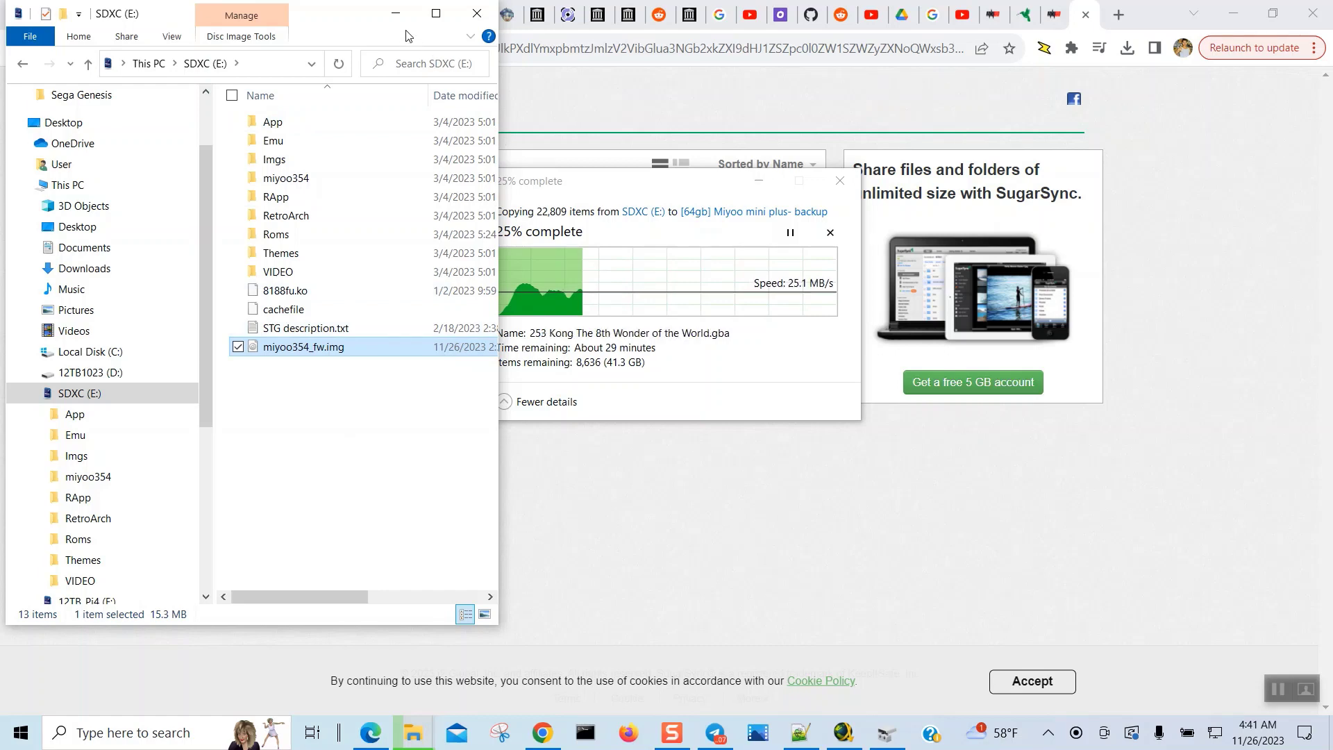
pyautogui.click(592, 319)
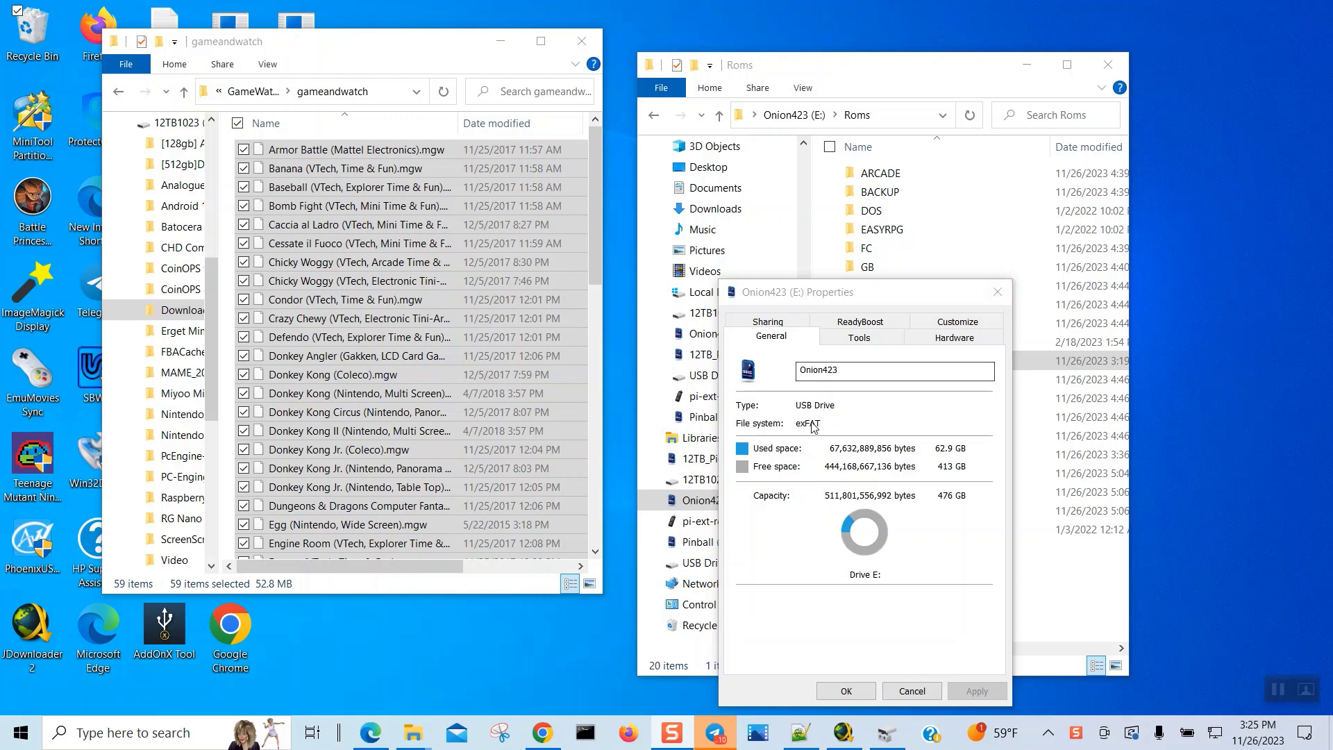
# Close the Onion423 (E:) properties and eject the Onion423 (E:) SD card from the computer
pyautogui.click(997, 295)
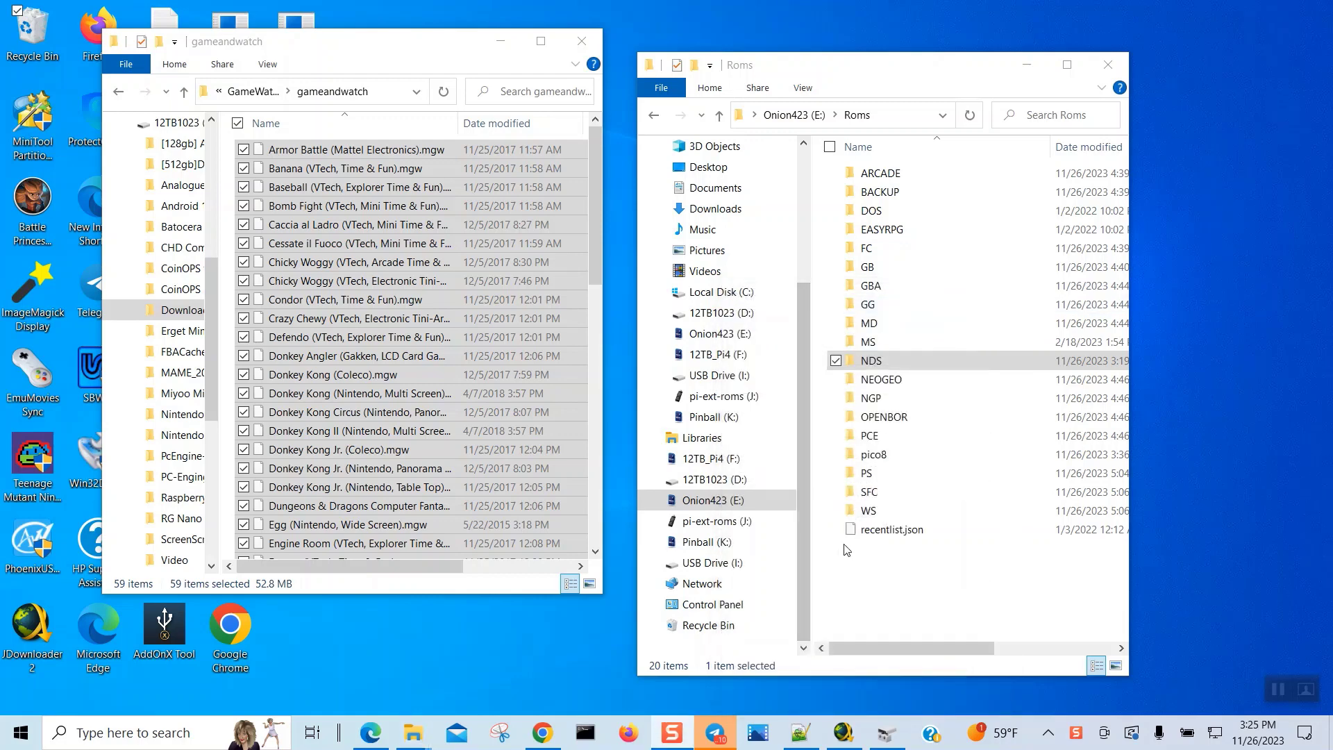
pyautogui.click(720, 117)
pyautogui.click(719, 116)
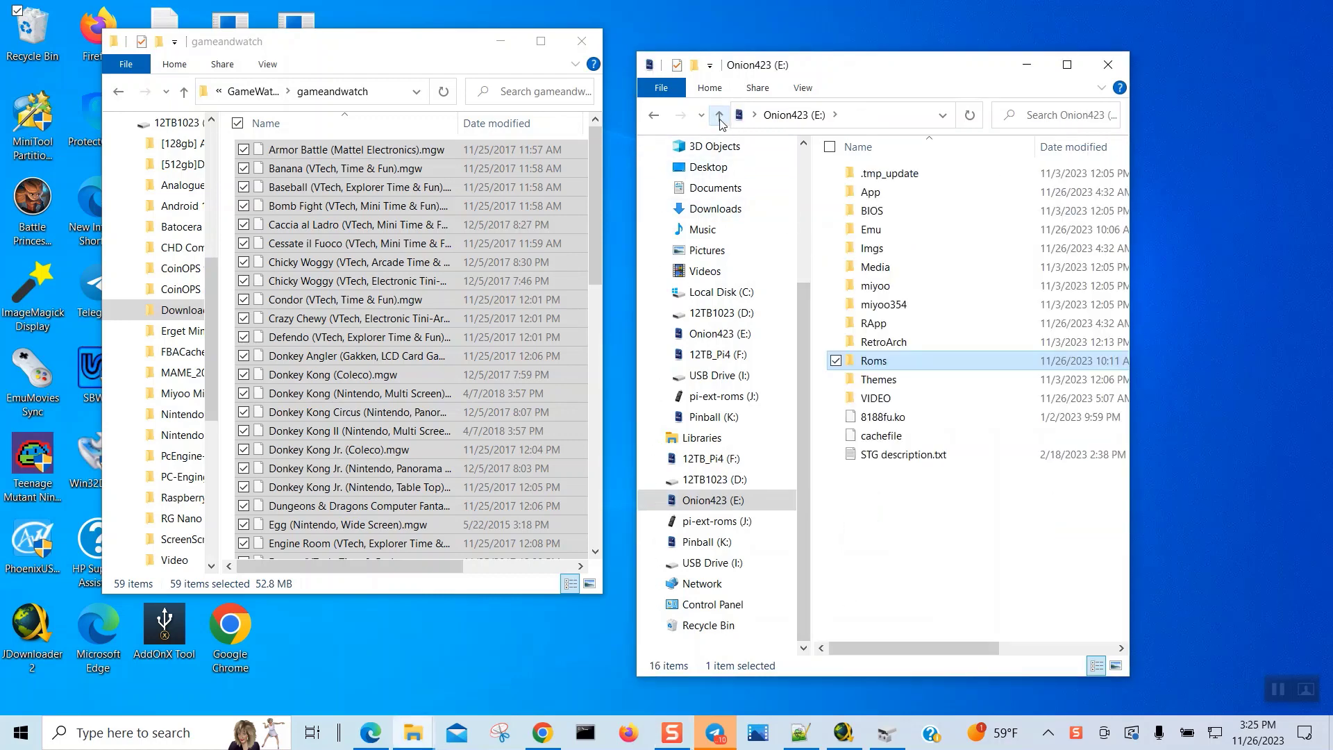
pyautogui.click(720, 117)
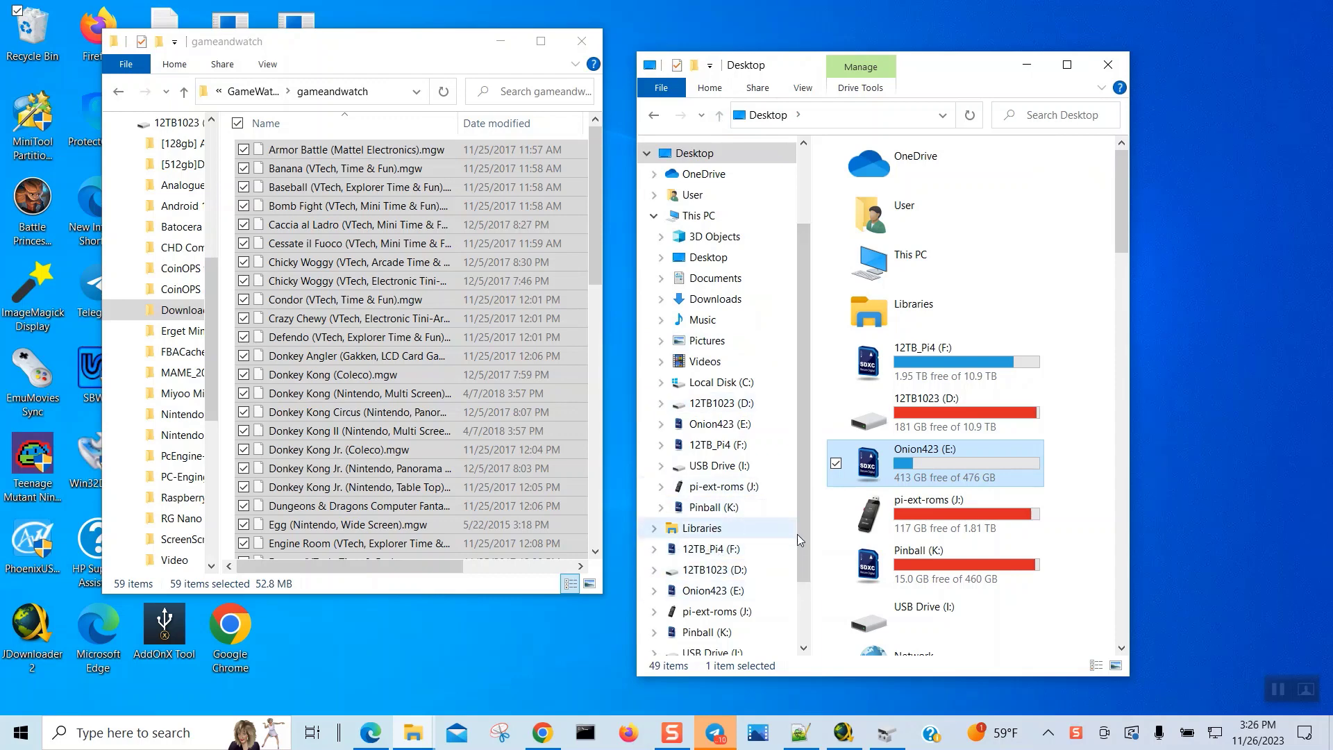
pyautogui.click(742, 432)
pyautogui.rightClick(743, 433)
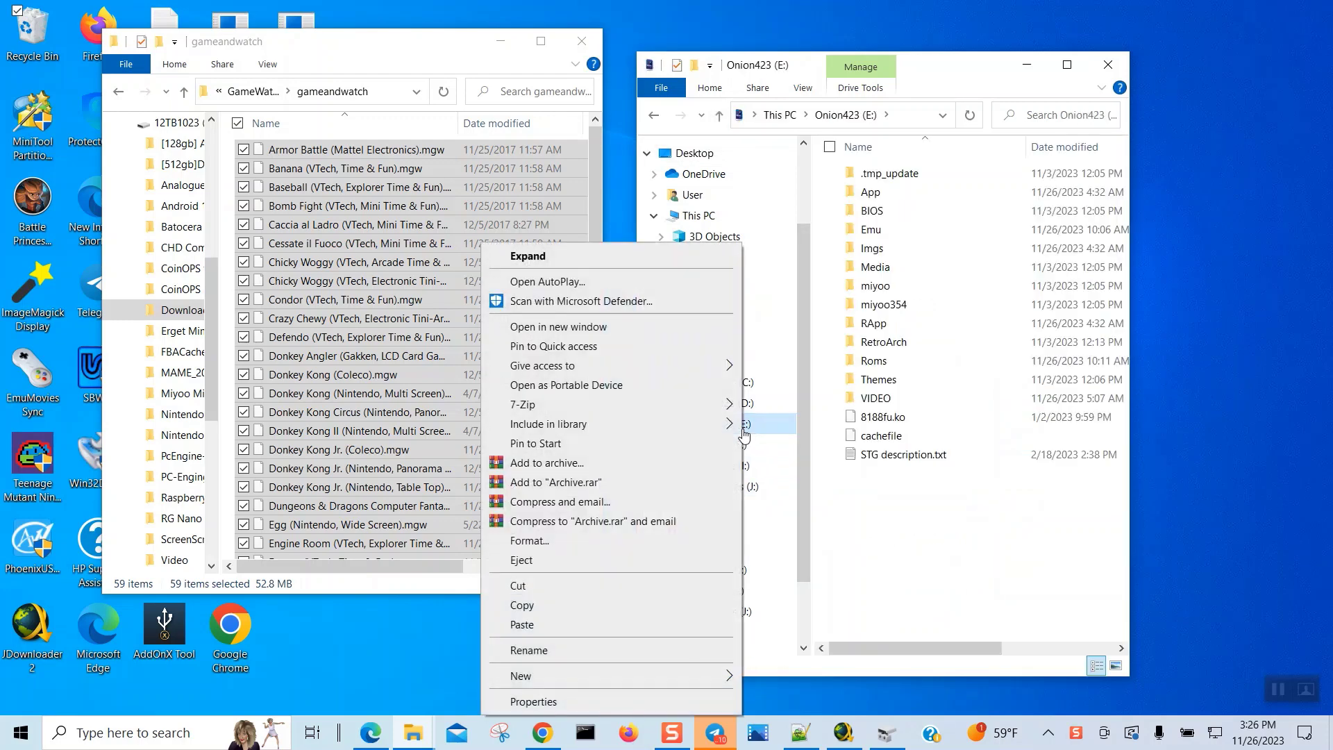
pyautogui.click(618, 560)
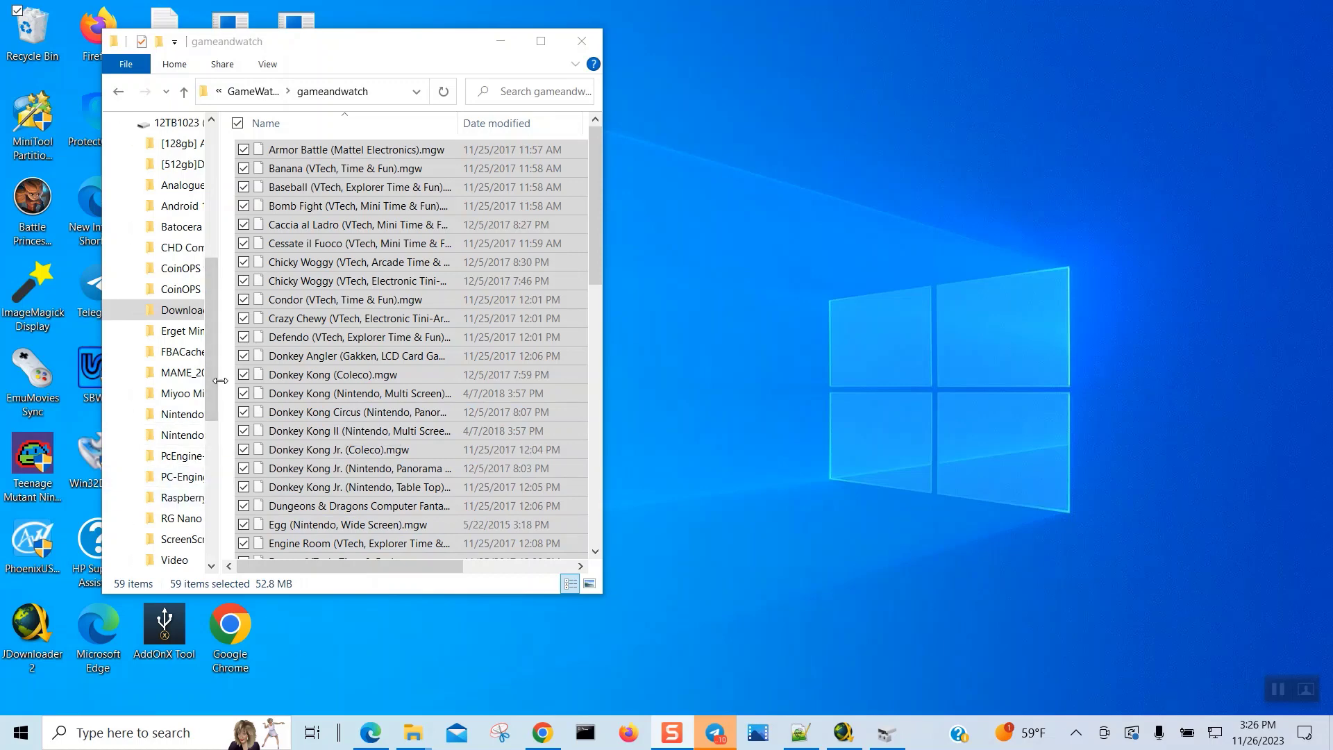
# Widen the folder tree, inspect the contents of SDXC (E:), check USB Drive (I:) and cancel the insert-disk prompt
pyautogui.moveTo(220, 380); pyautogui.dragTo(379, 381)
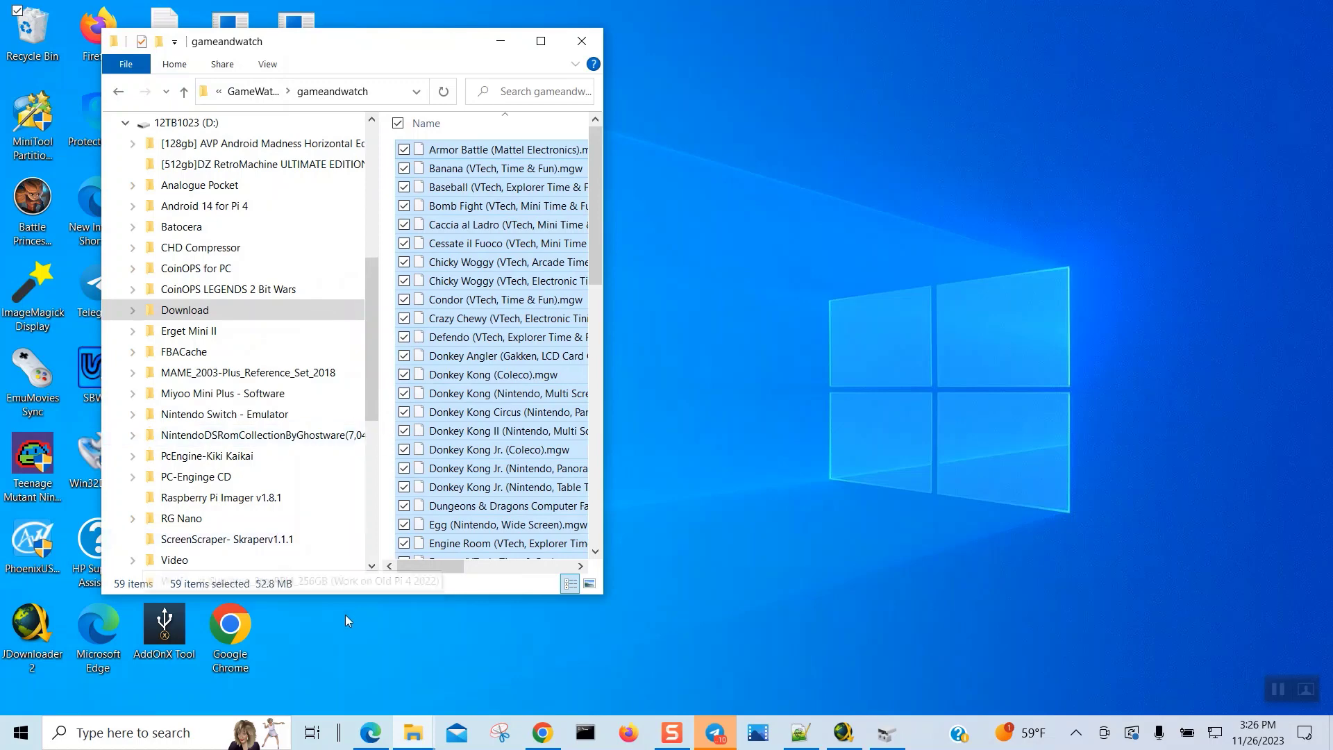
pyautogui.click(368, 504)
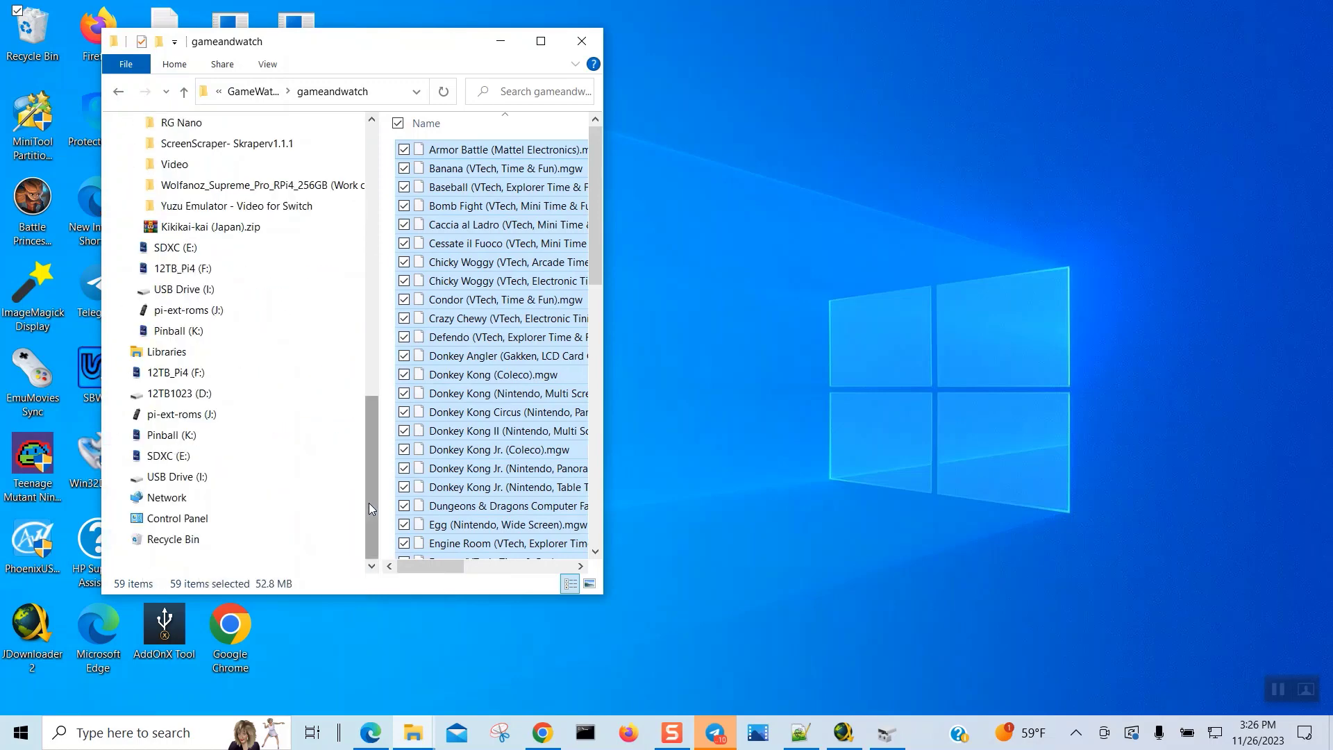
pyautogui.click(243, 455)
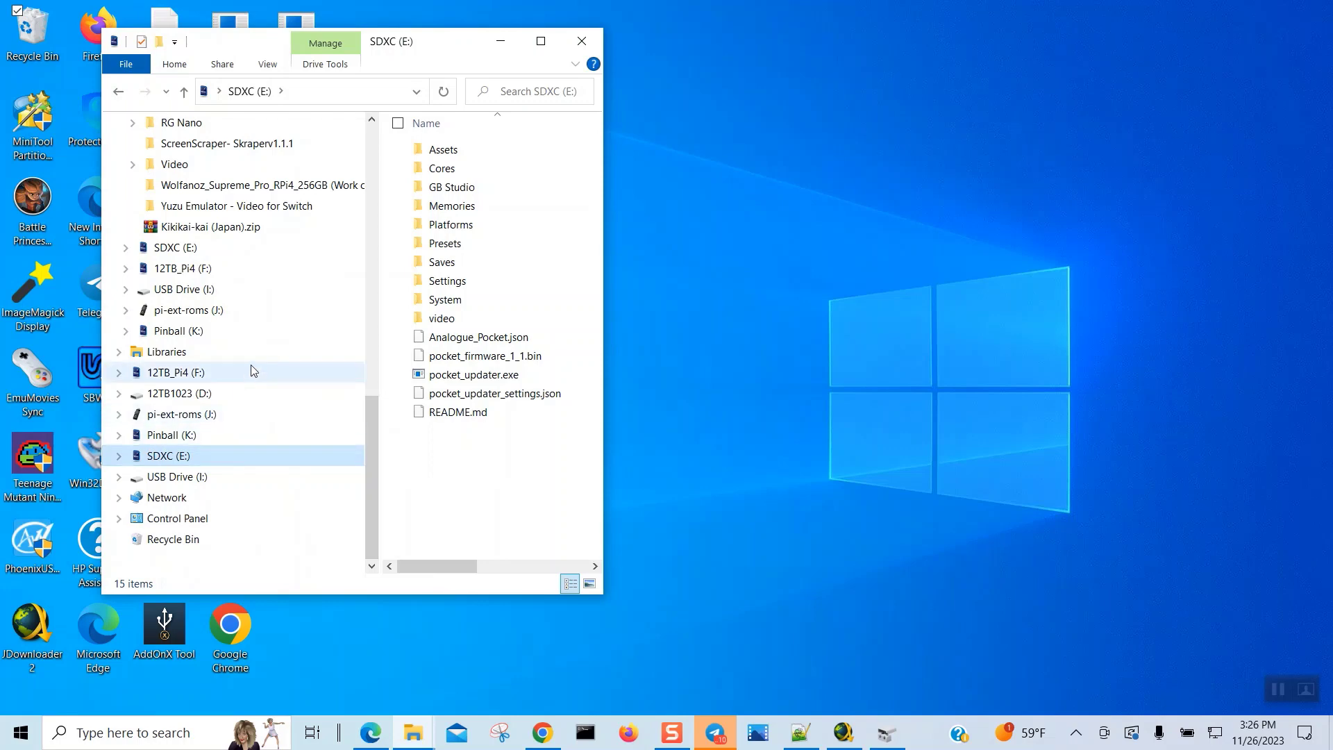
pyautogui.click(239, 474)
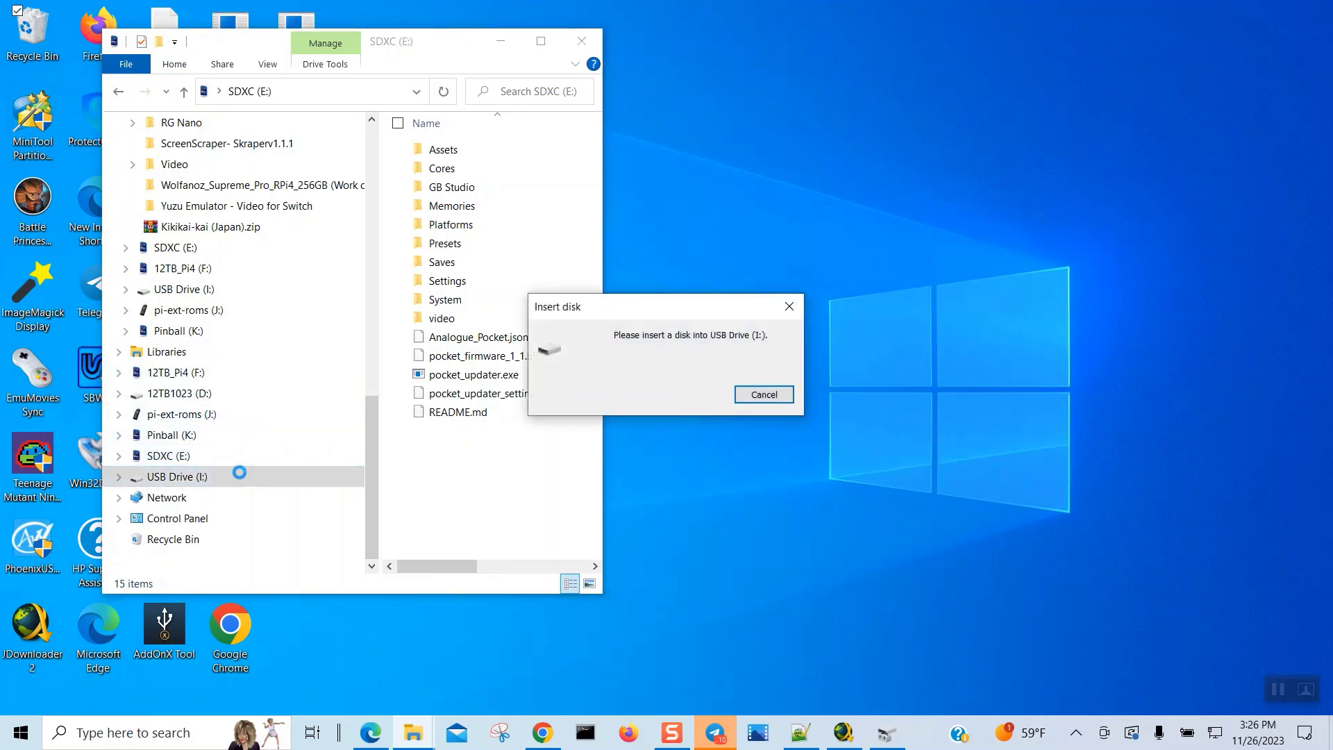
pyautogui.click(774, 396)
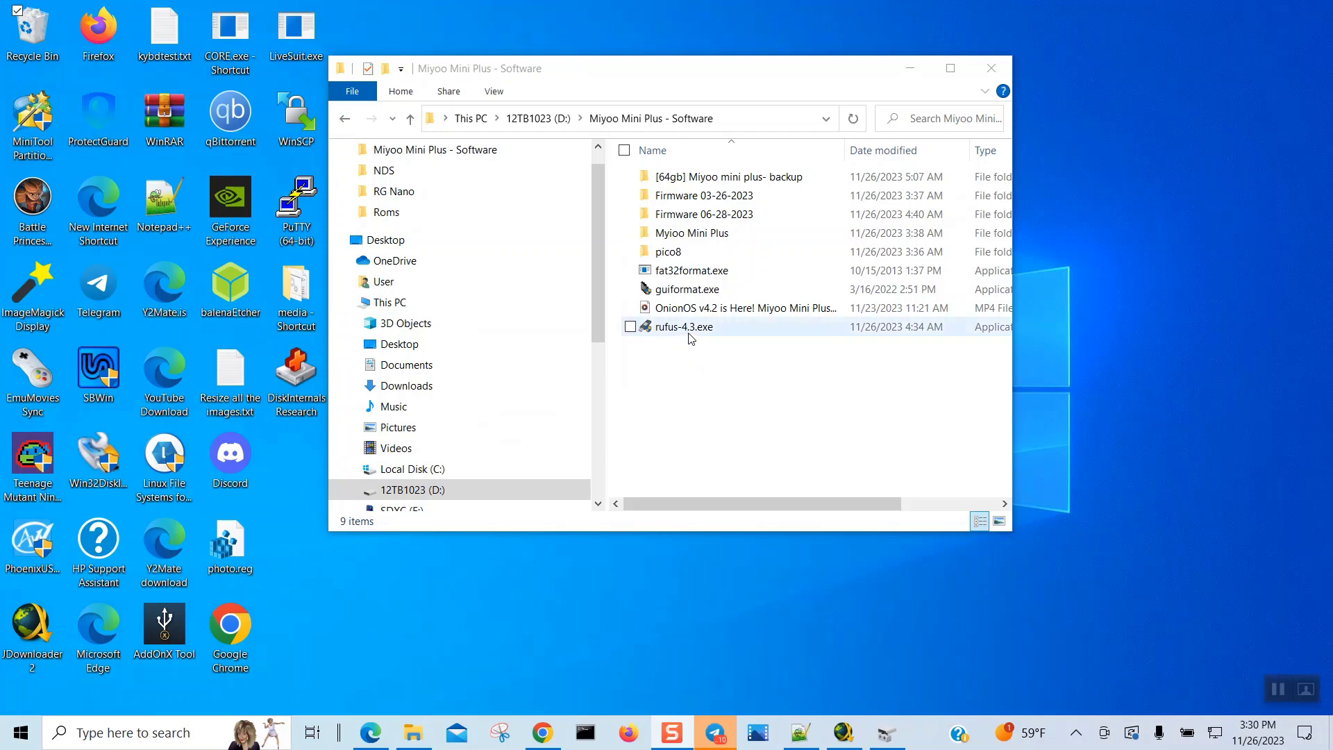
# Try to quick-format drive E:\ as FAT32 with the volume label ONION using guiformat.exe
pyautogui.doubleClick(688, 292)
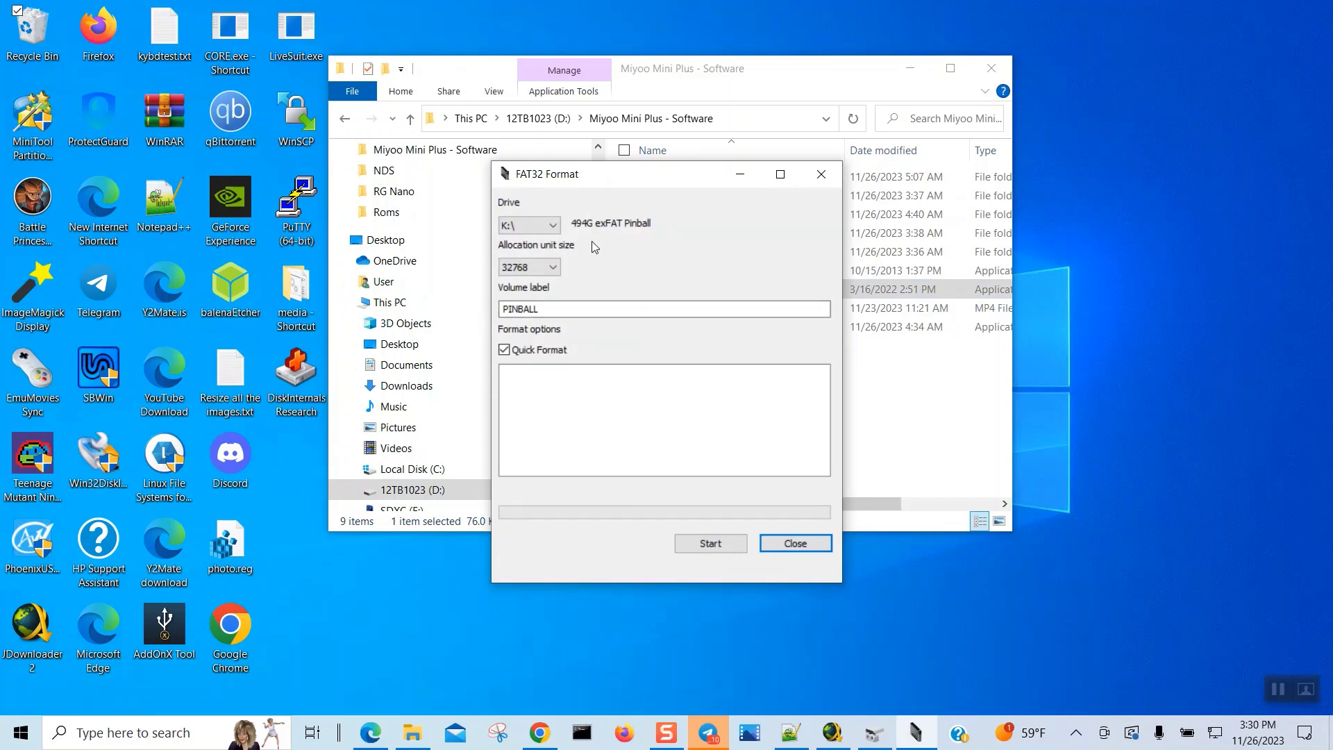
pyautogui.click(556, 225)
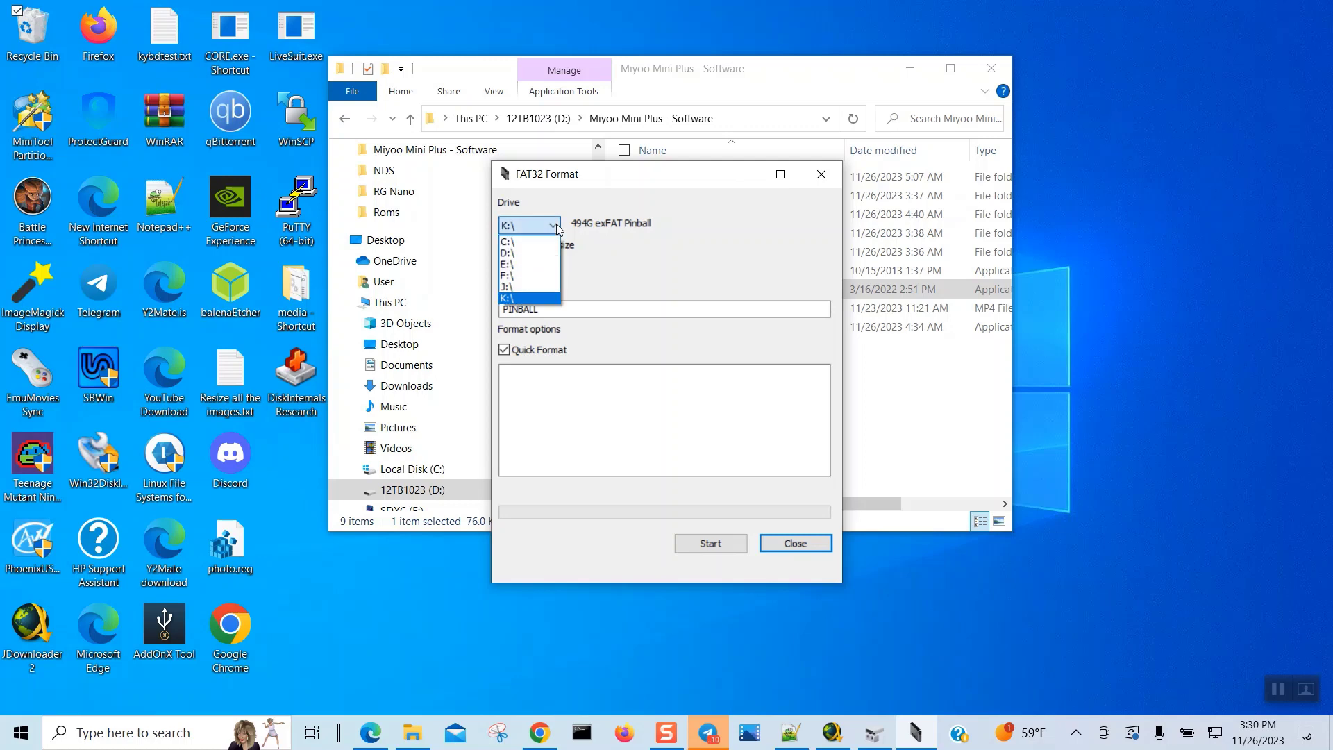
pyautogui.click(550, 265)
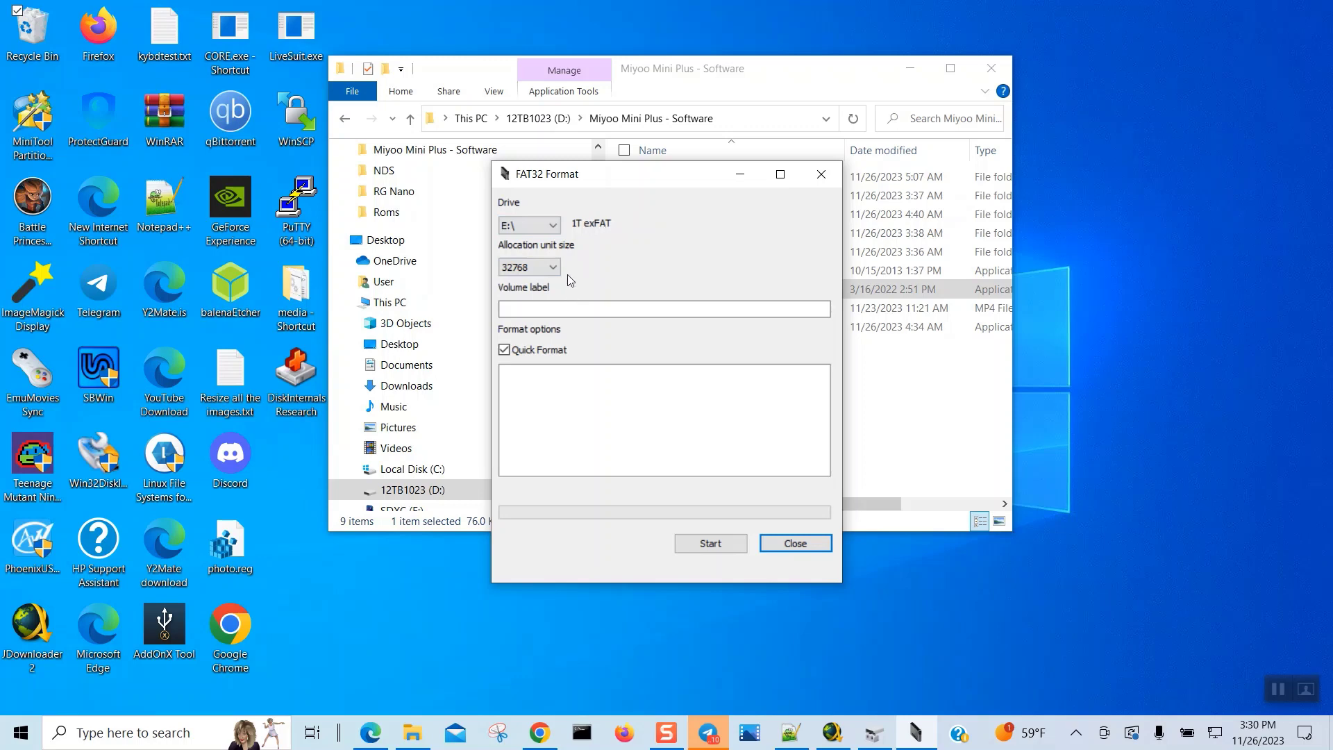
pyautogui.click(557, 308)
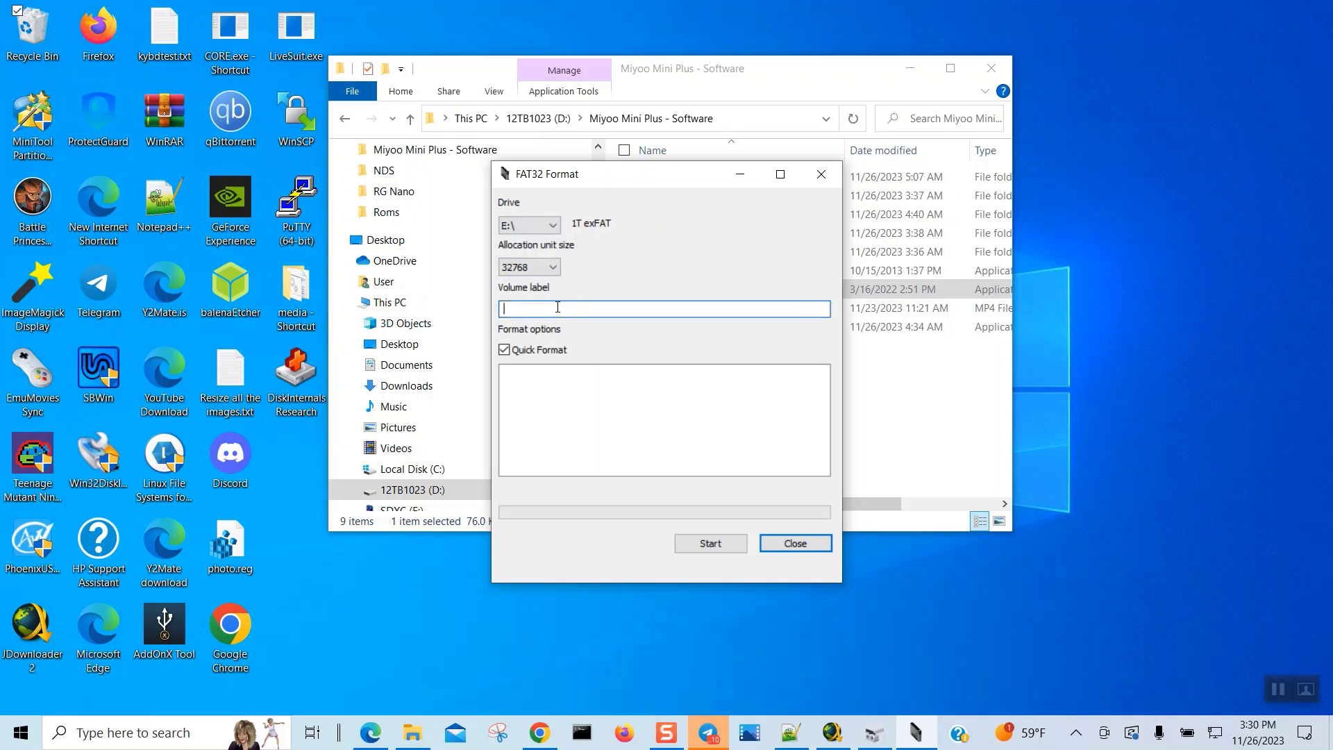
pyautogui.write('ONION')
pyautogui.click(713, 544)
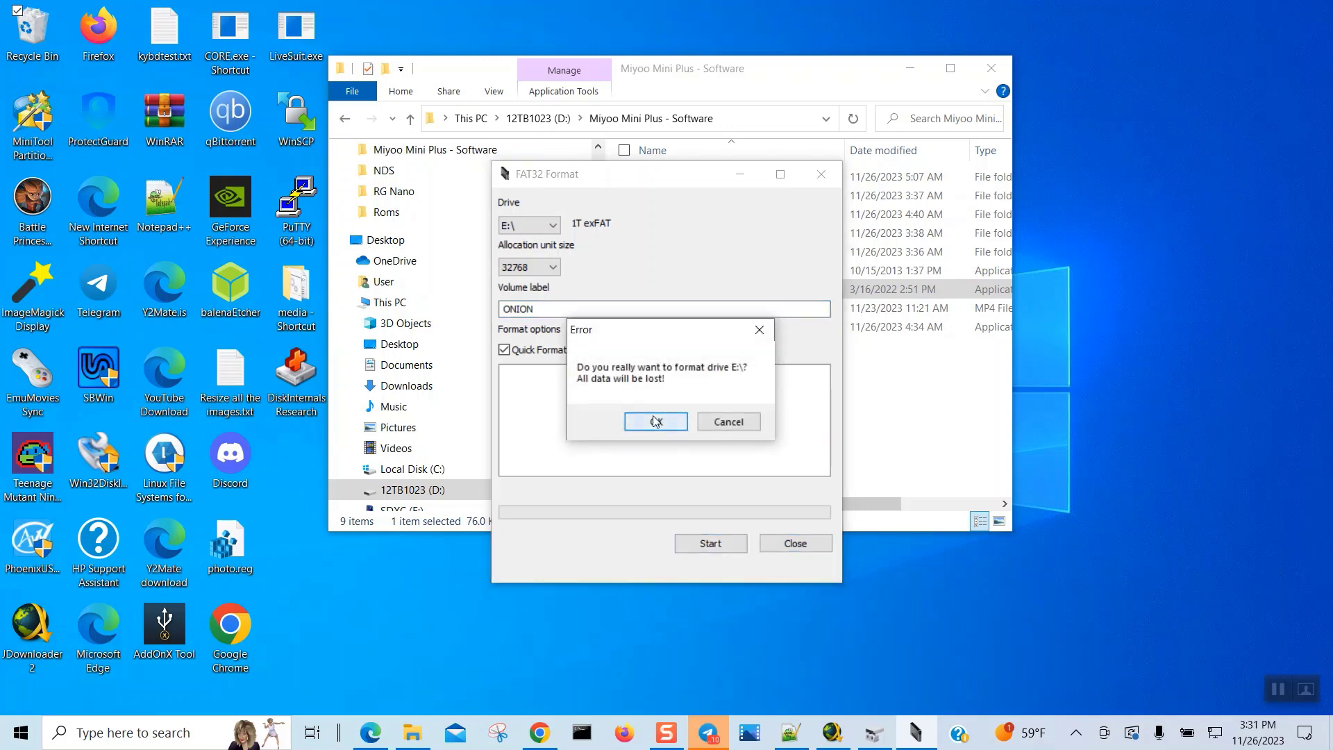
pyautogui.click(656, 422)
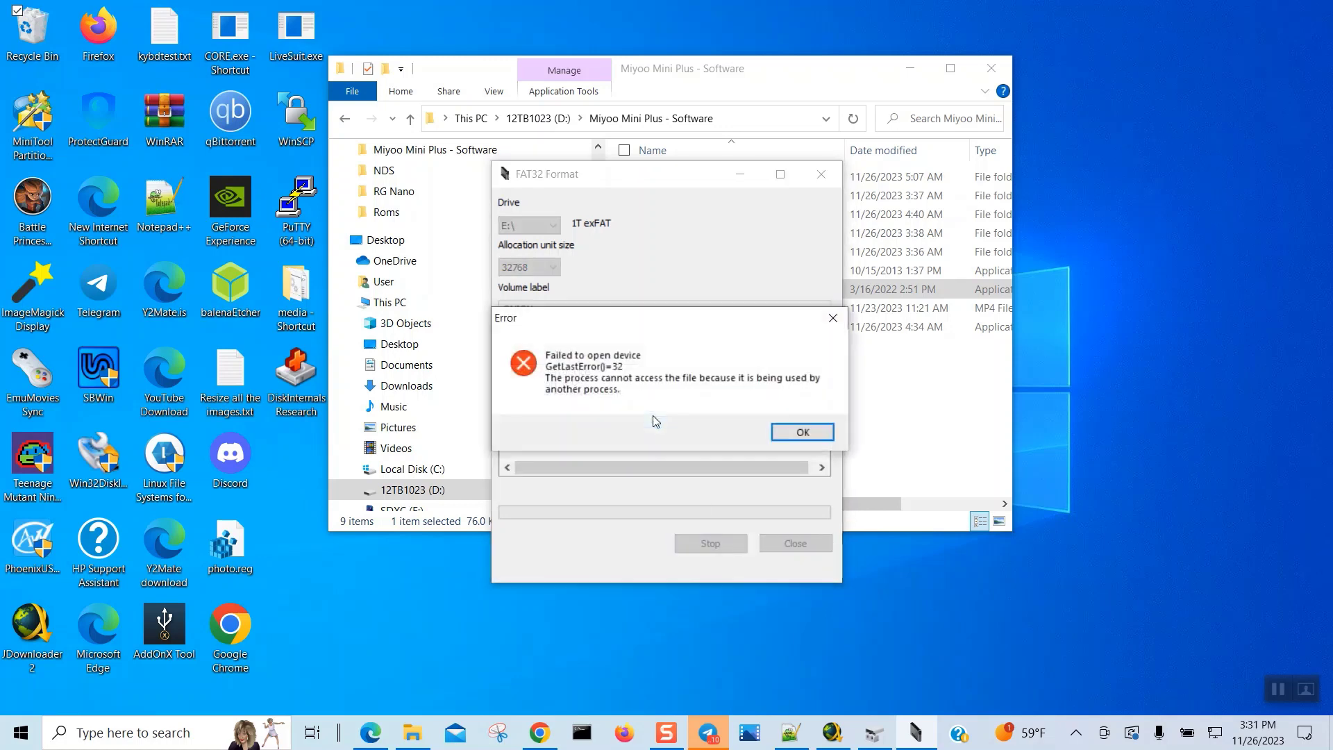
pyautogui.click(801, 432)
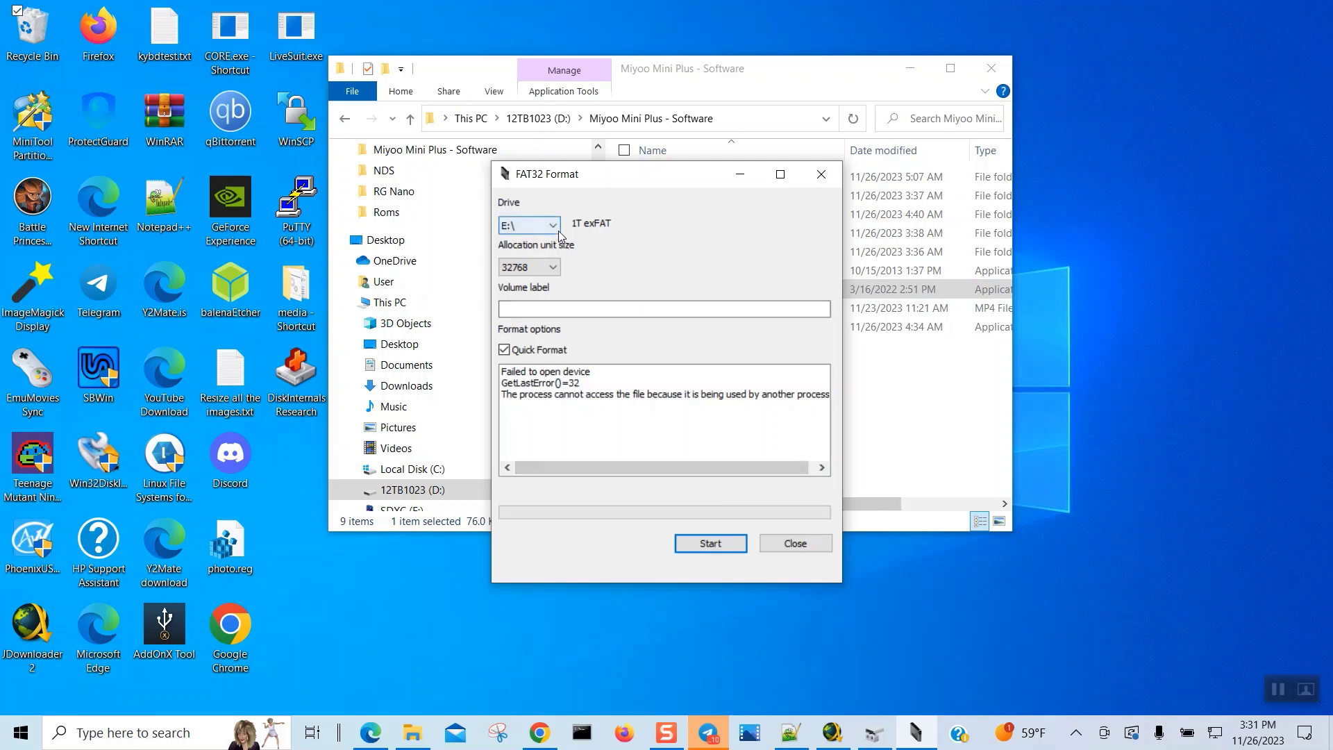
# Retry the FAT32 format of drive E:\ without a volume label and close the formatter
pyautogui.click(688, 543)
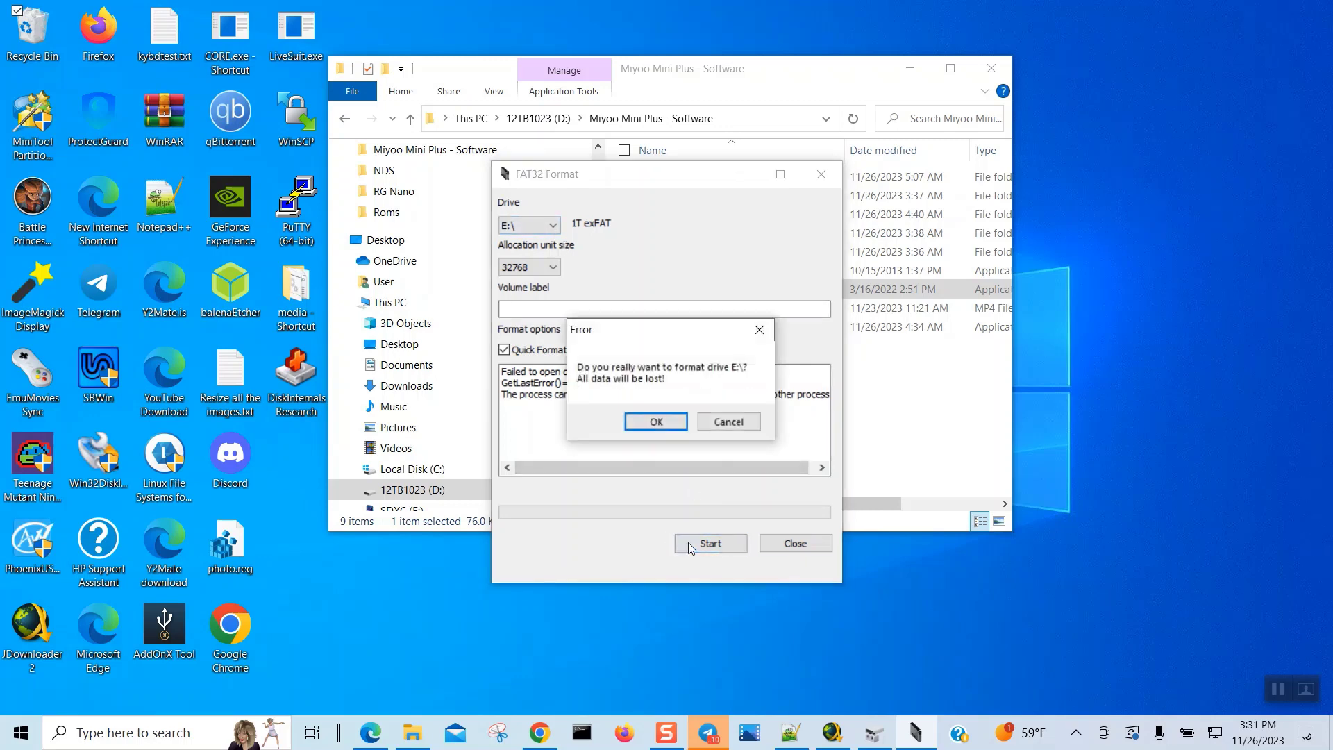
pyautogui.click(635, 422)
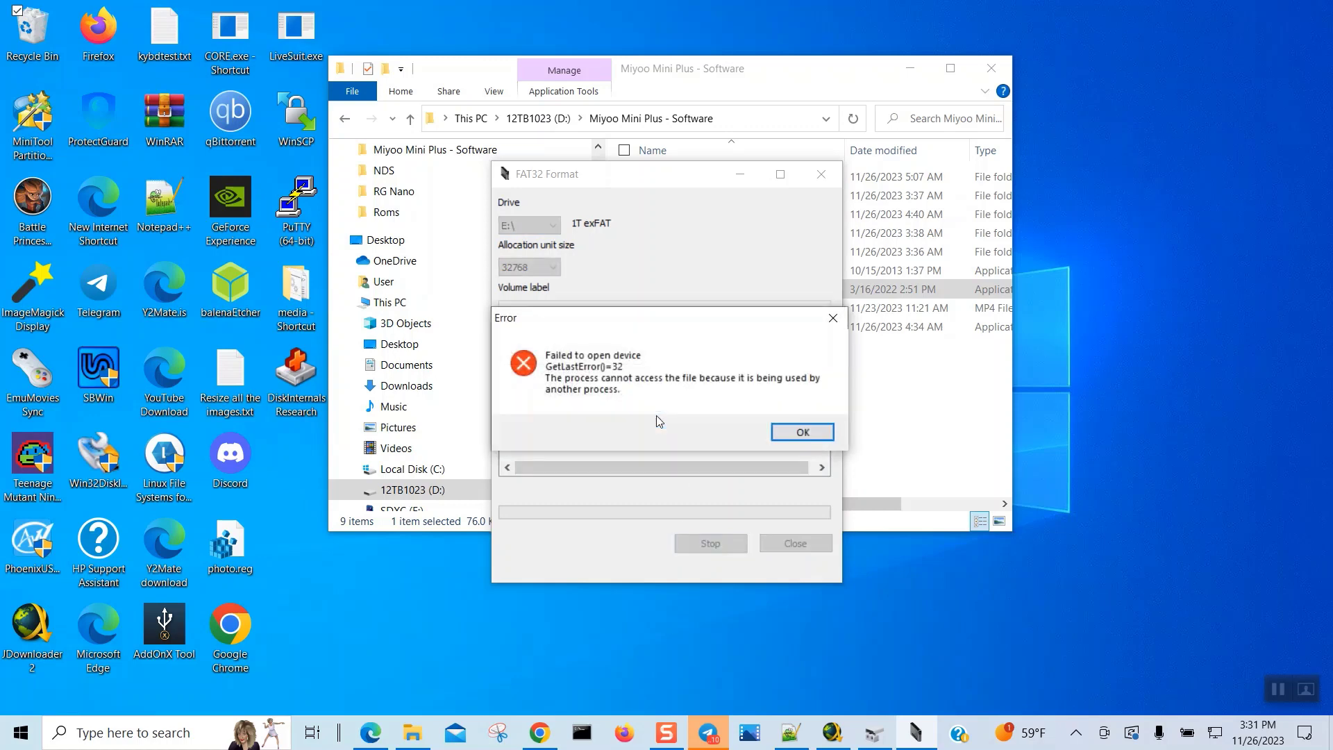
pyautogui.click(804, 431)
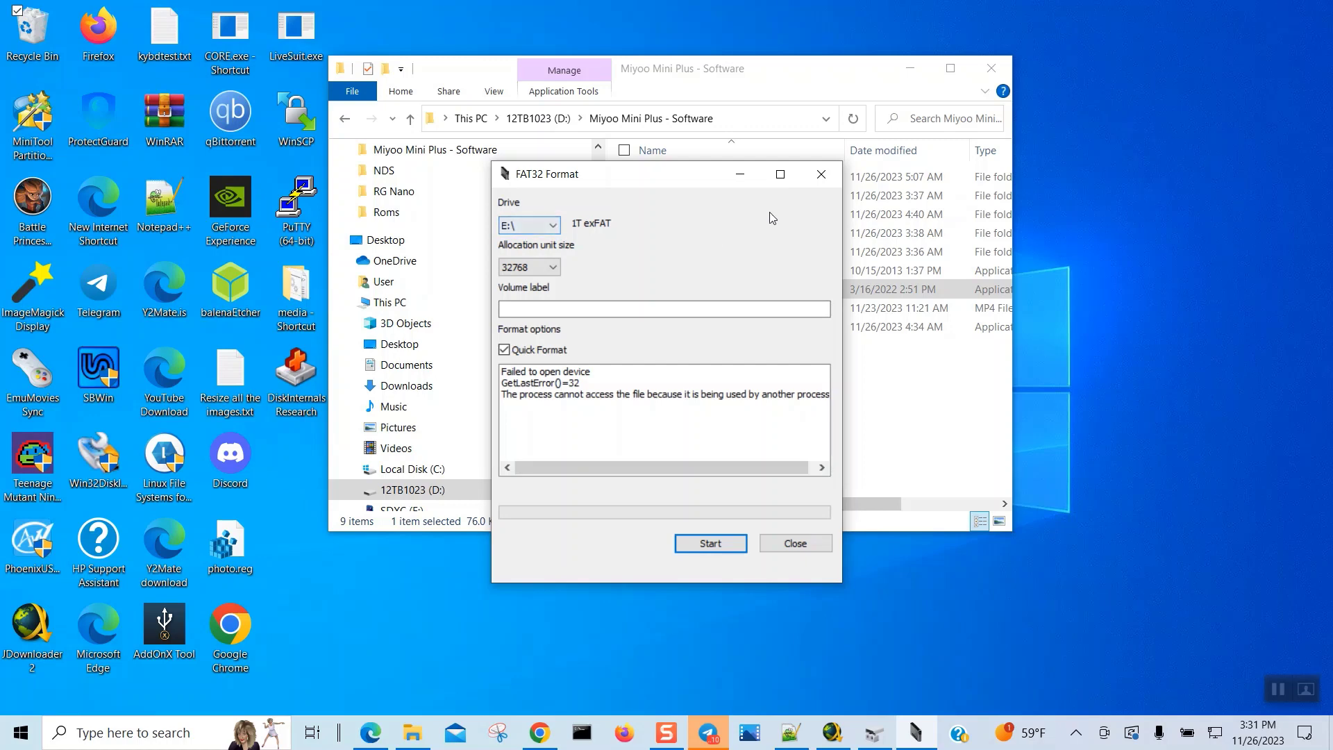
pyautogui.click(823, 174)
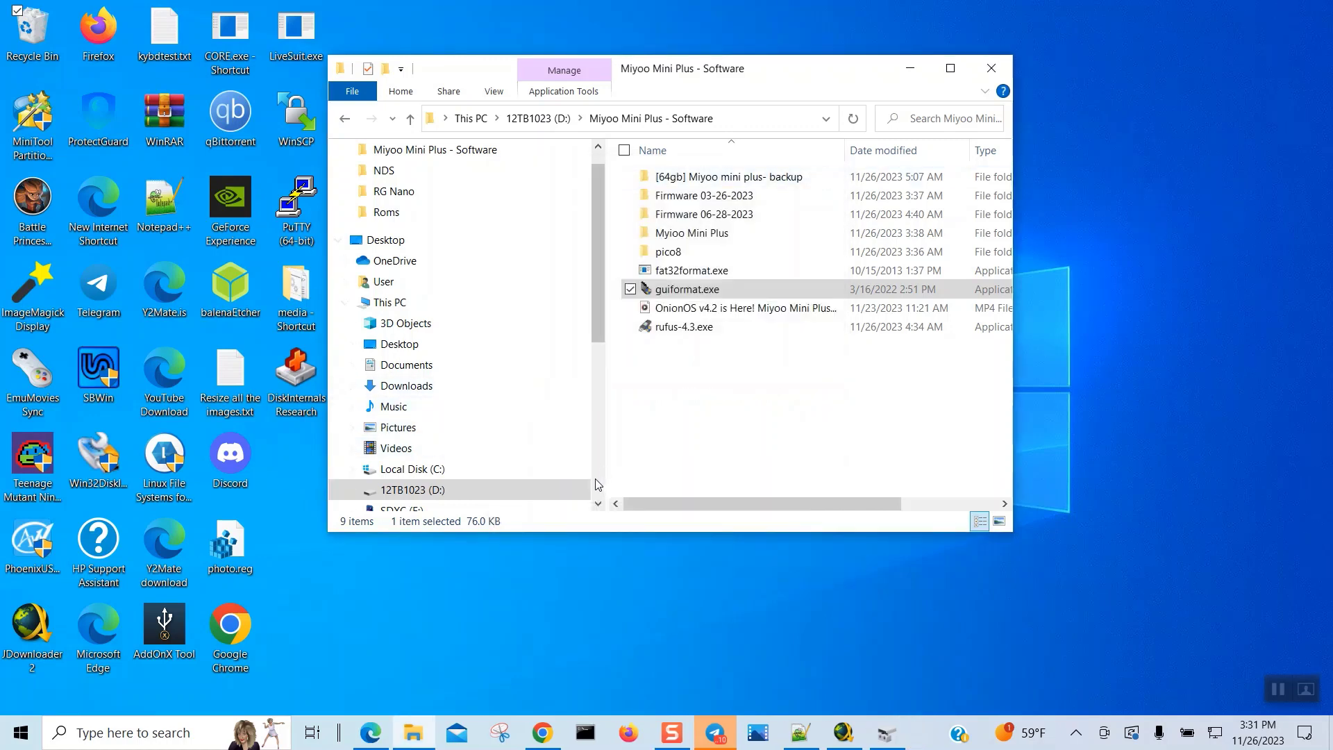
# Relaunch guiformat.exe from the Miyoo Mini Plus - Software folder and close all open File Explorer windows
pyautogui.rightClick(413, 734)
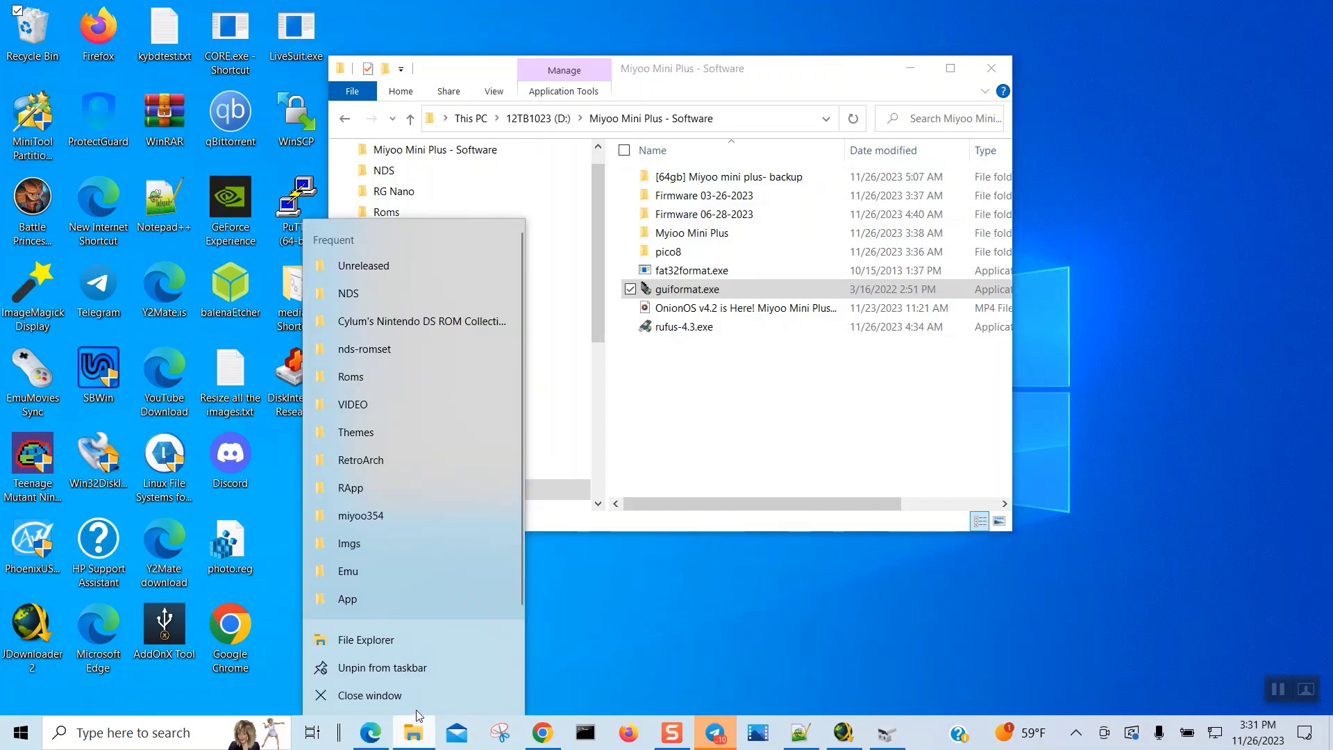
pyautogui.click(422, 701)
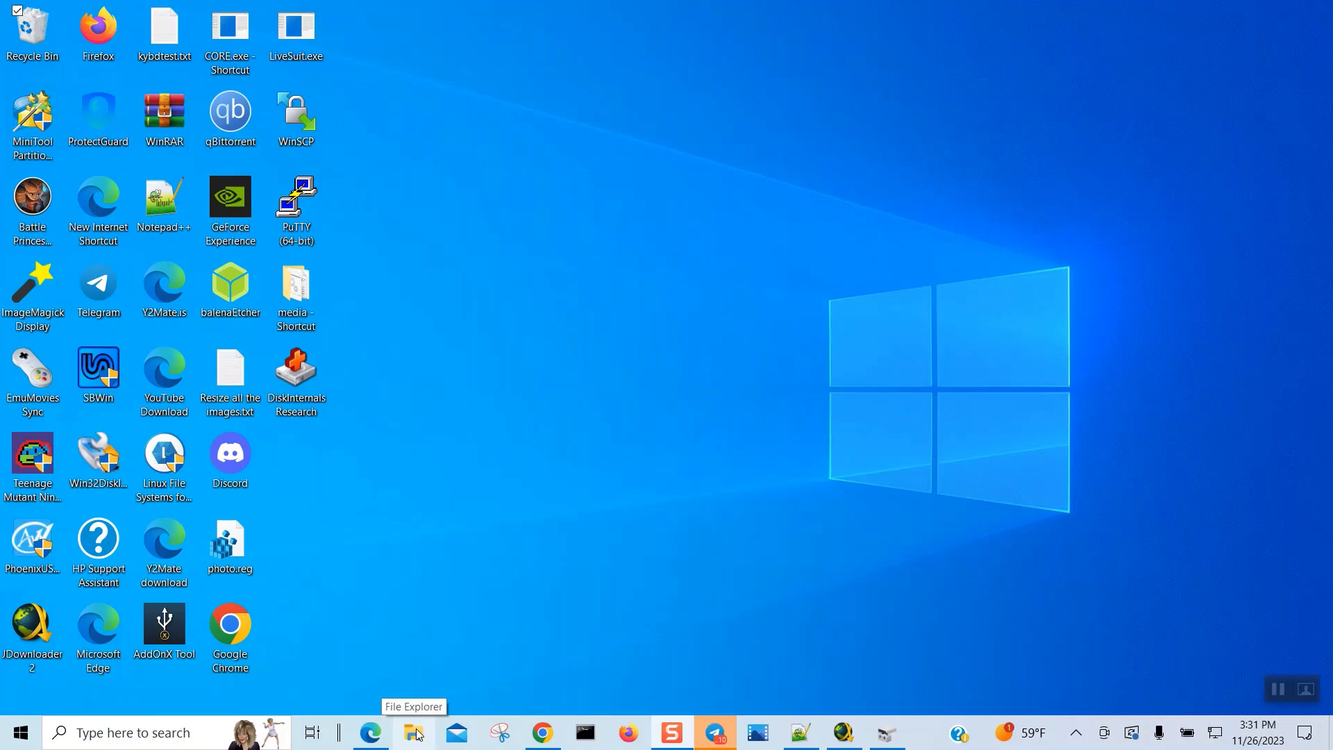
pyautogui.click(416, 734)
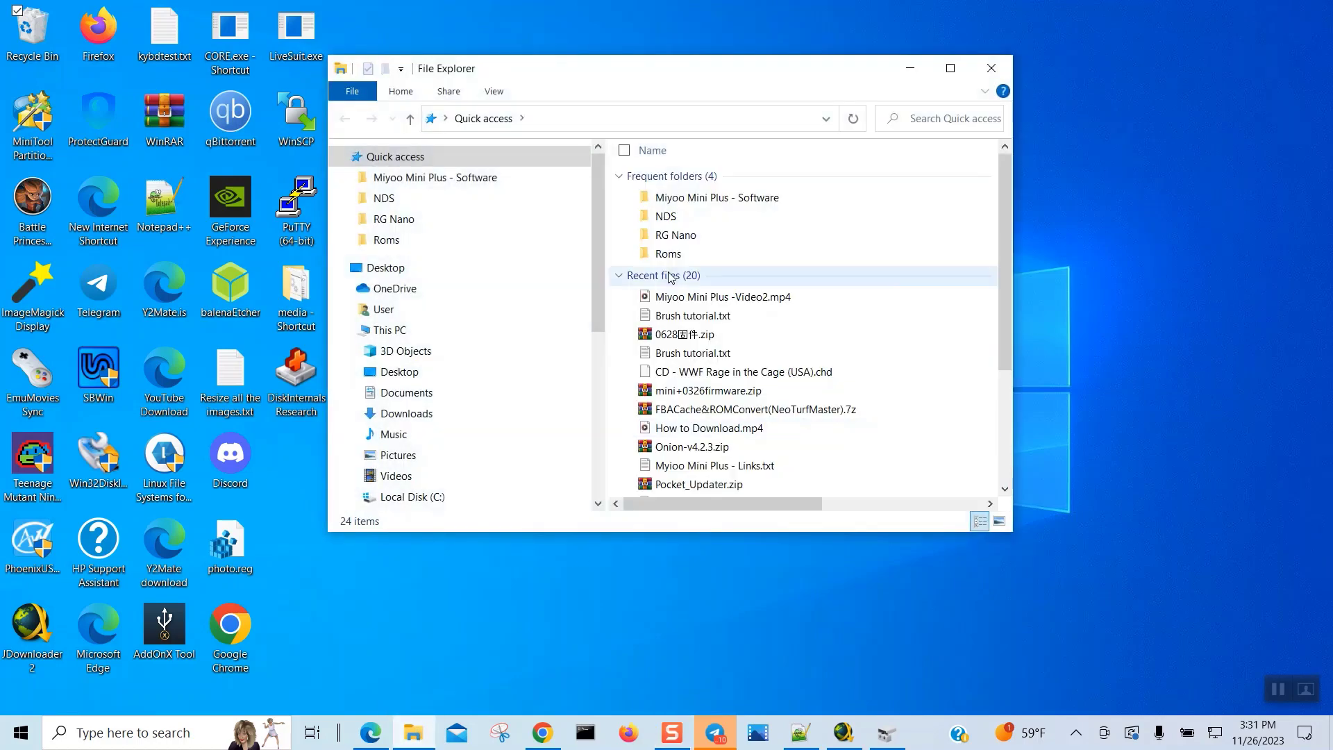
pyautogui.doubleClick(711, 200)
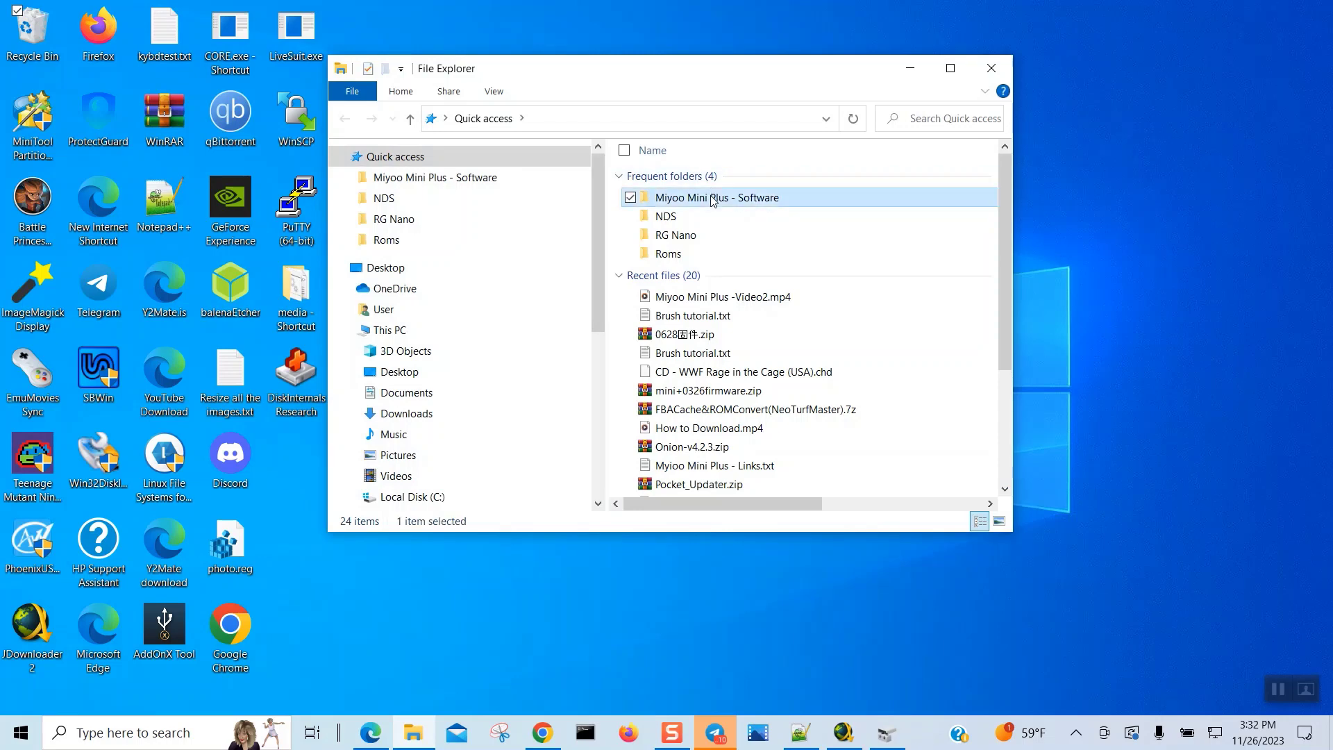
pyautogui.click(693, 292)
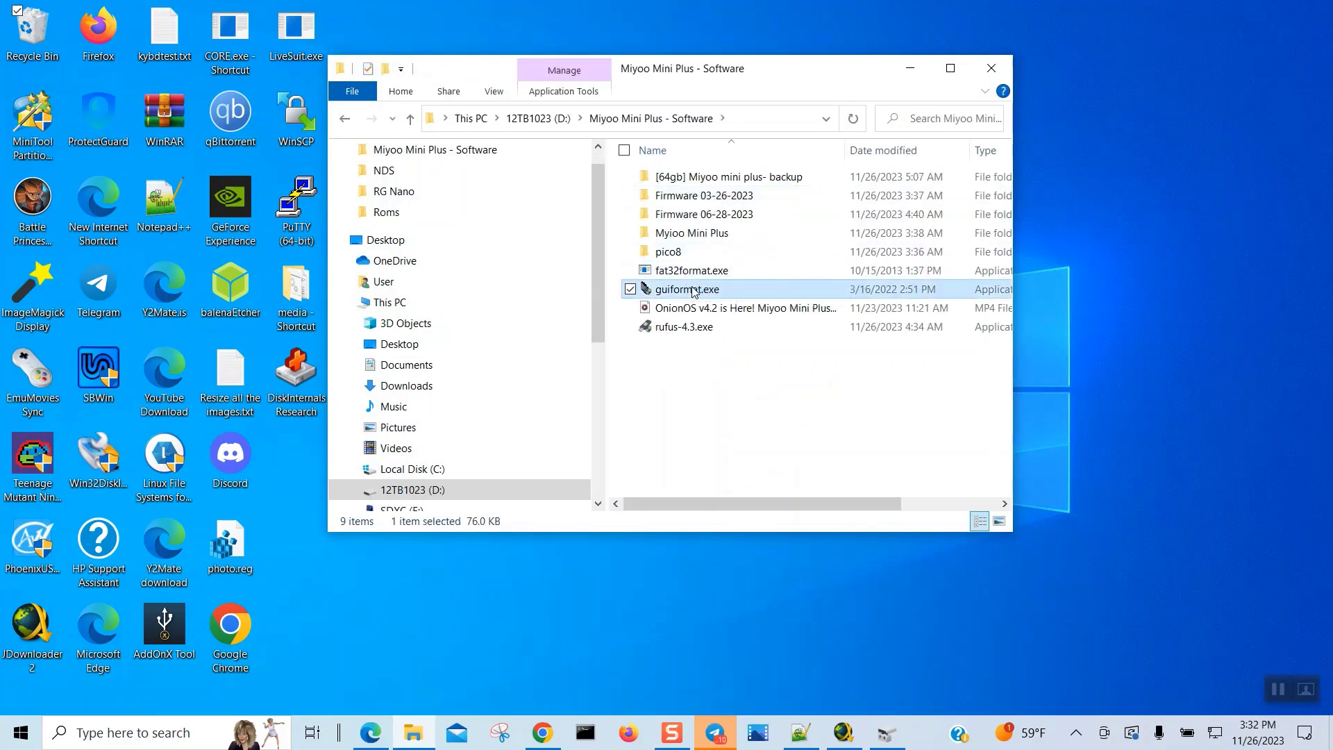
pyautogui.doubleClick(693, 290)
pyautogui.click(996, 67)
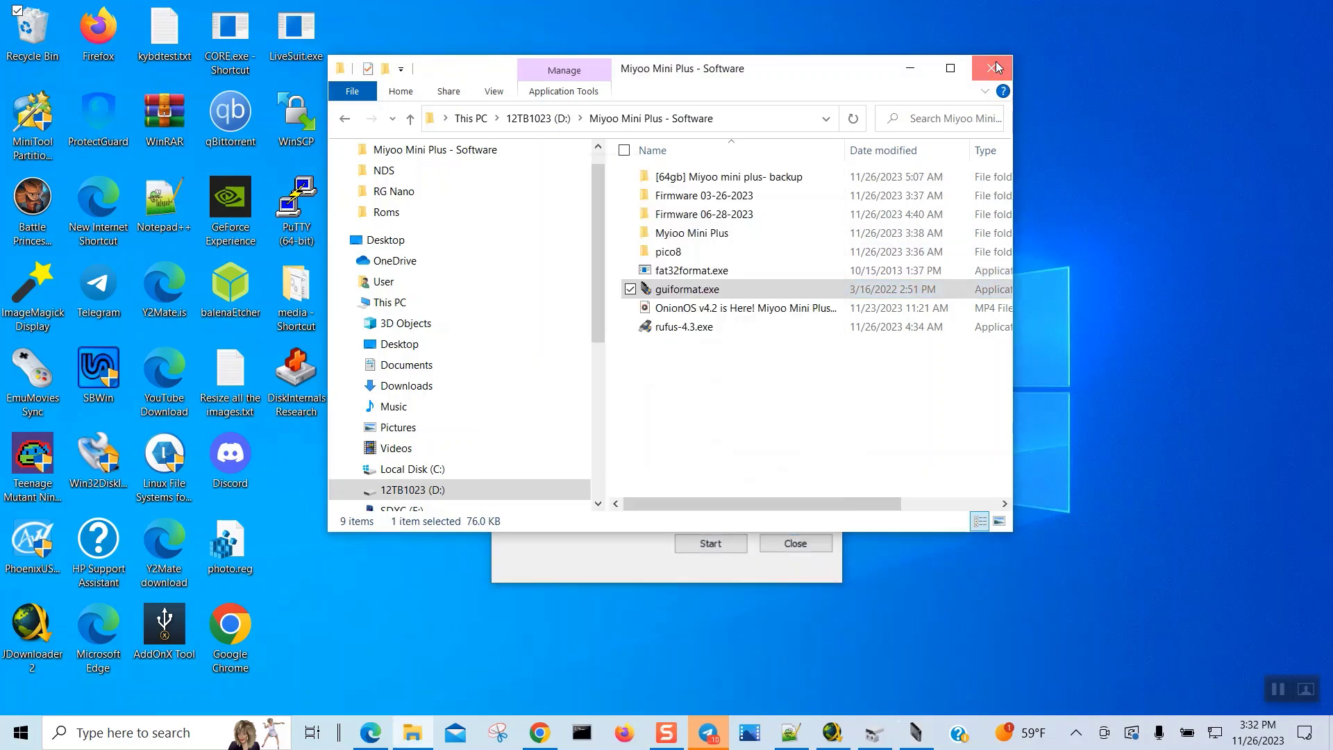
pyautogui.click(996, 67)
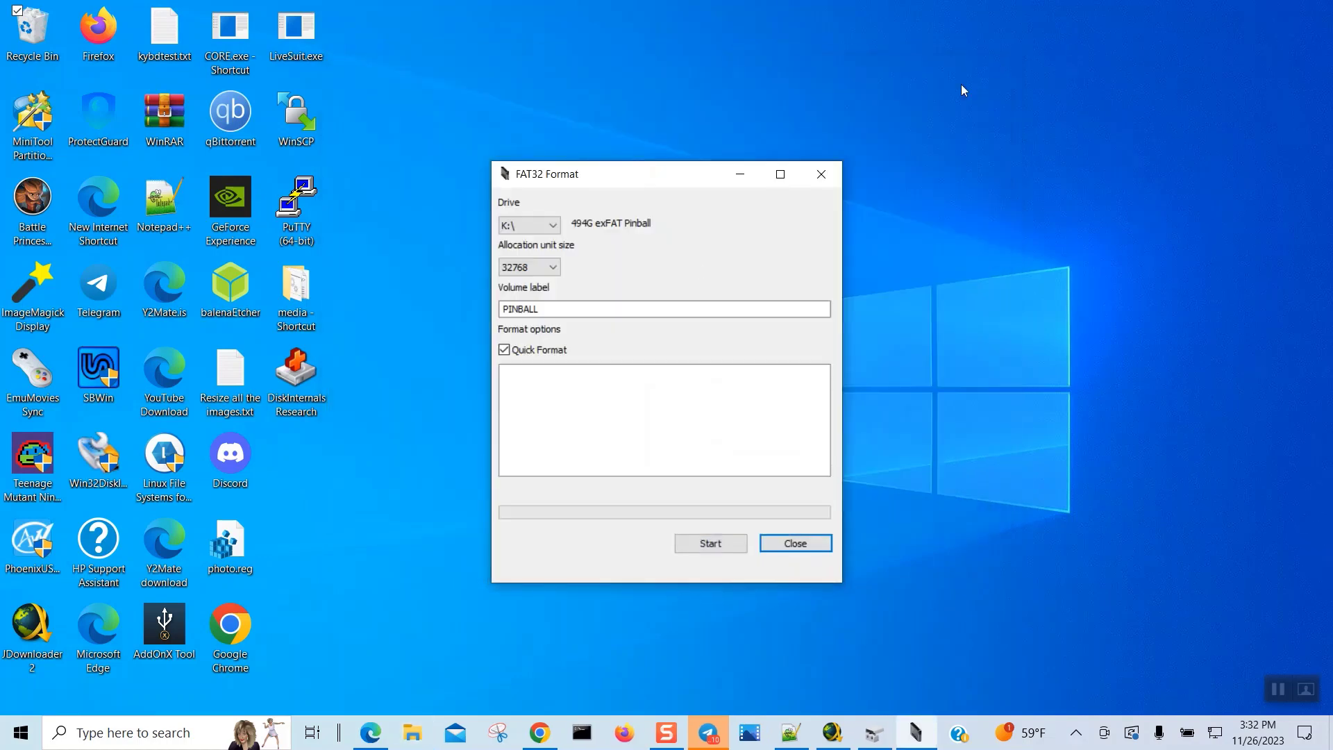
# Quick-format drive E:\ as FAT32 with the volume label ONION and close the formatter
pyautogui.click(555, 226)
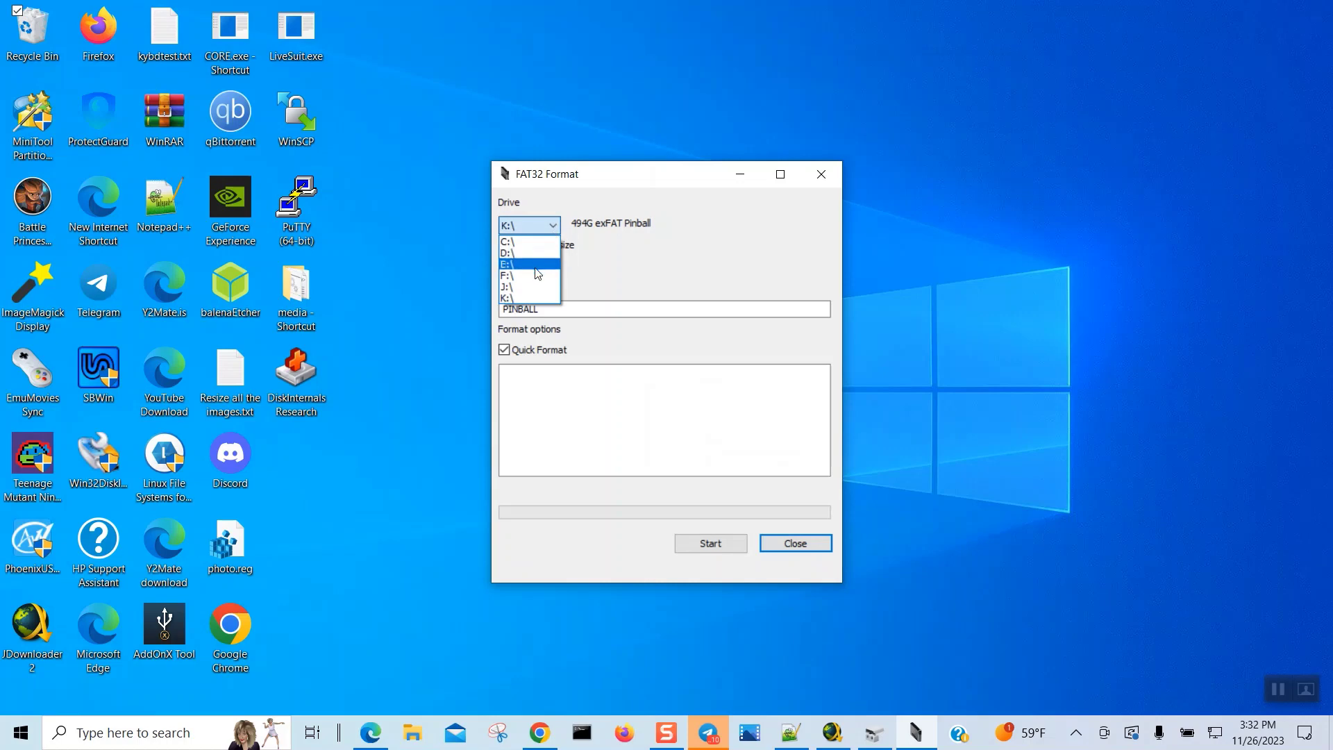
pyautogui.click(535, 265)
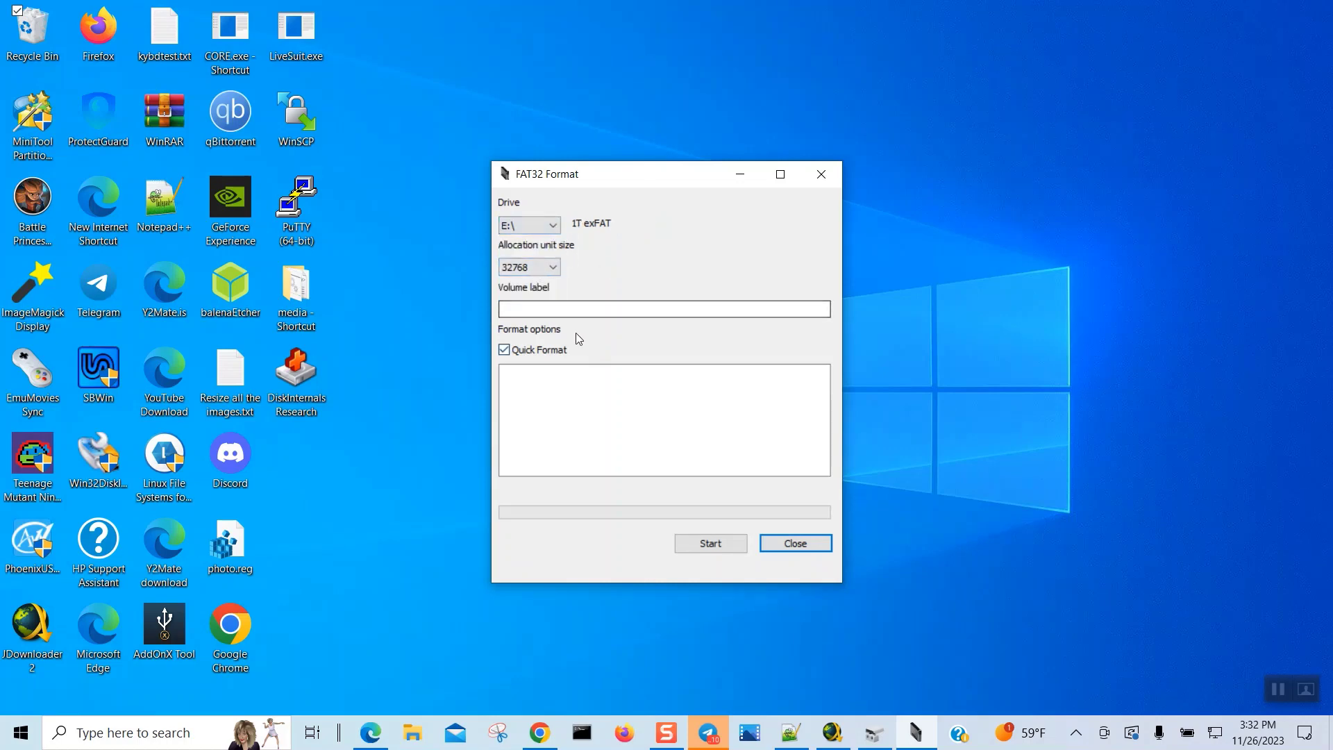
pyautogui.click(561, 308)
pyautogui.write('O')
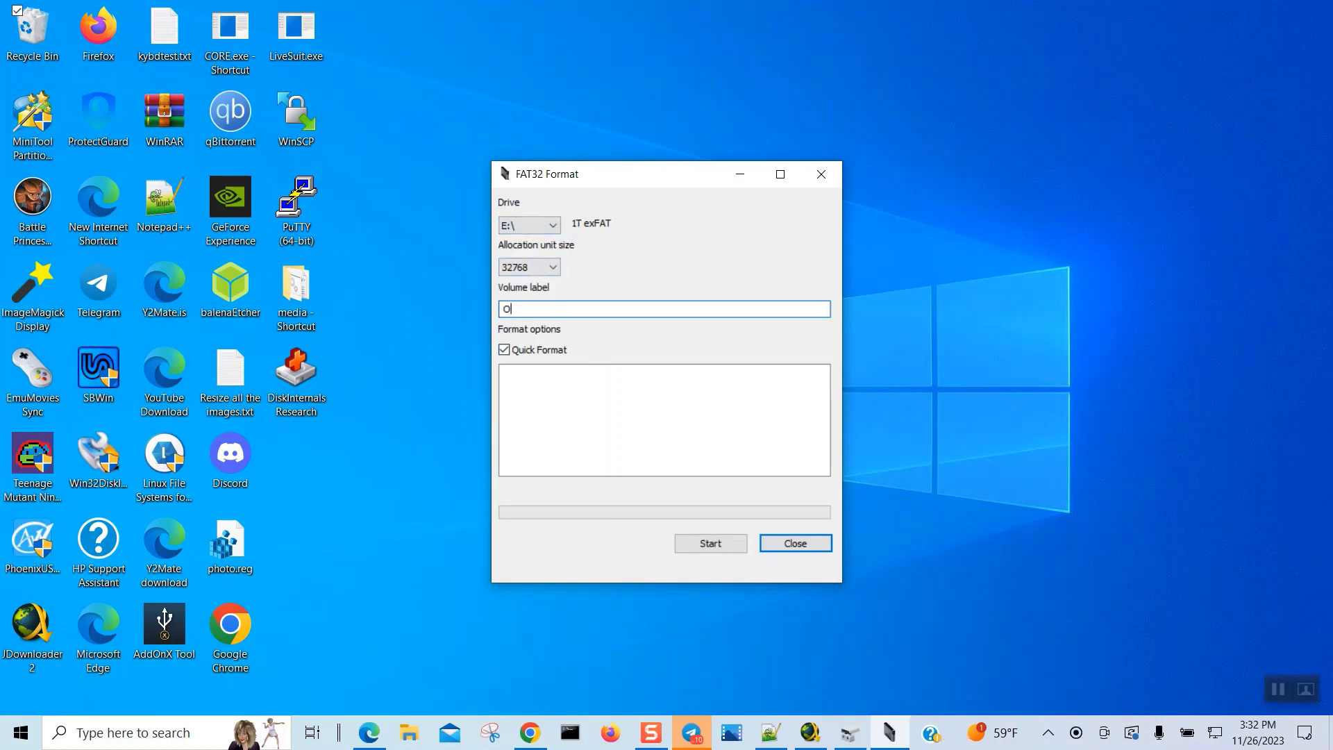
pyautogui.write('NION')
pyautogui.click(711, 543)
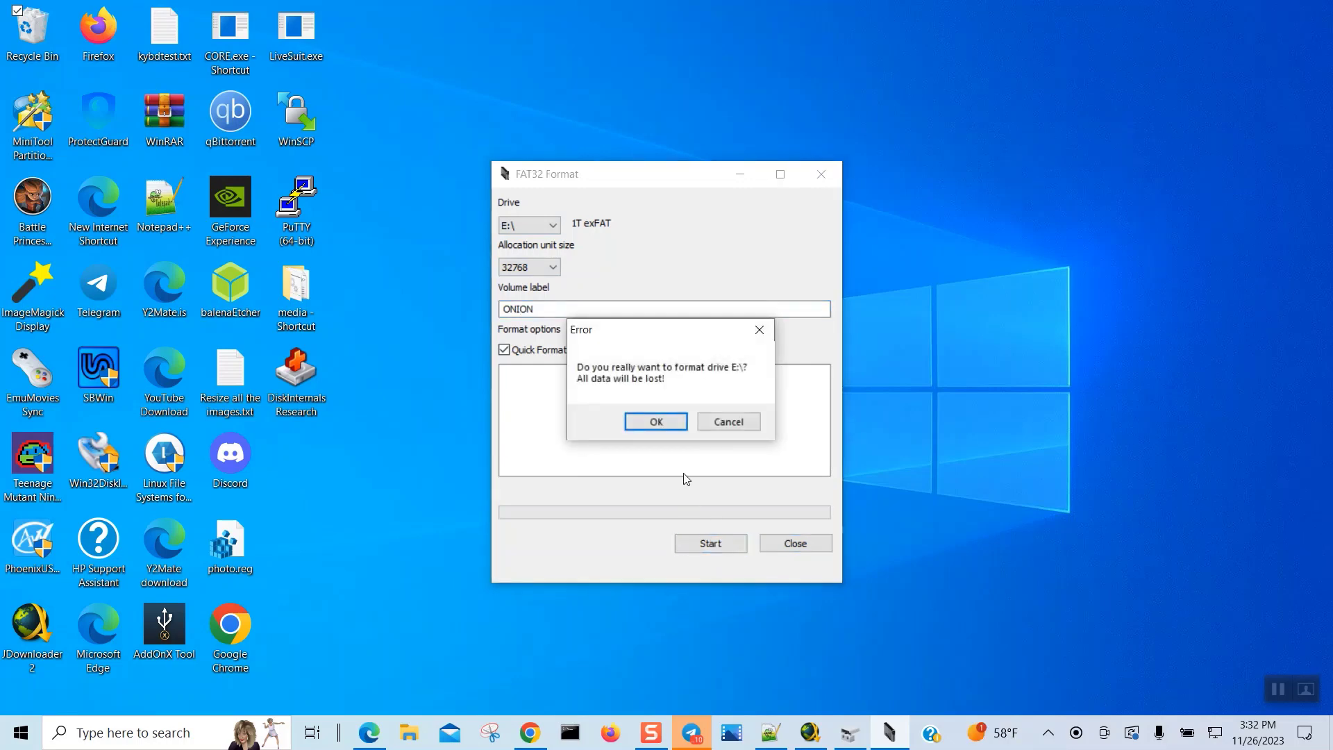
pyautogui.click(656, 421)
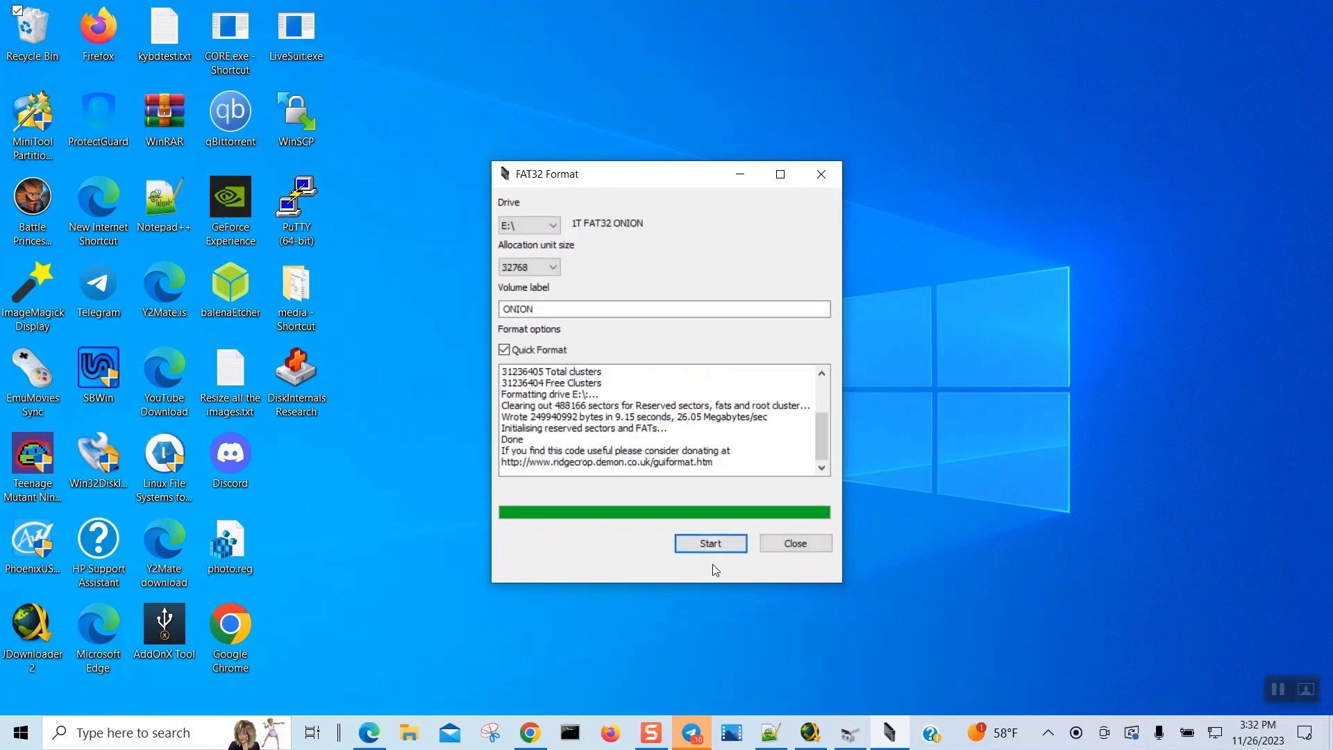
pyautogui.click(799, 539)
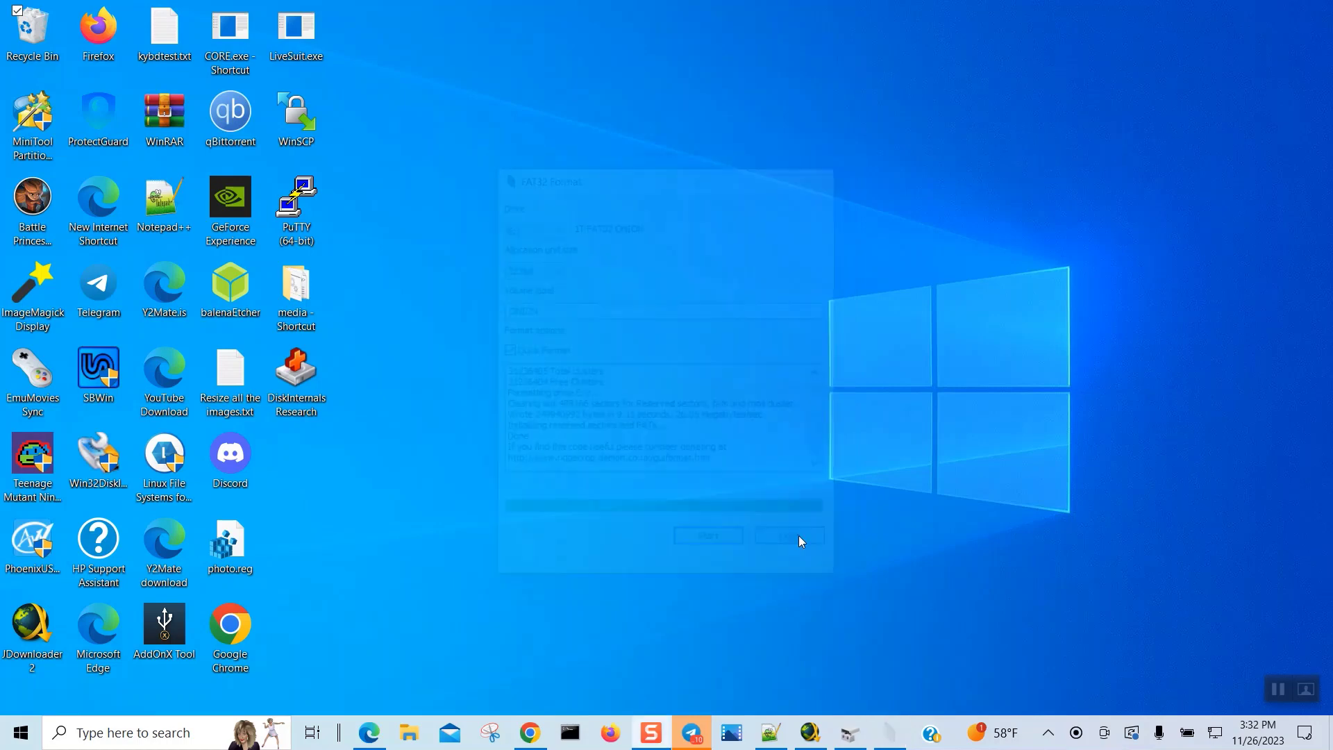
# Open ONION (E:) in File Explorer and arrange it as a narrow, taller window at the desktop's upper-left corner
pyautogui.click(418, 741)
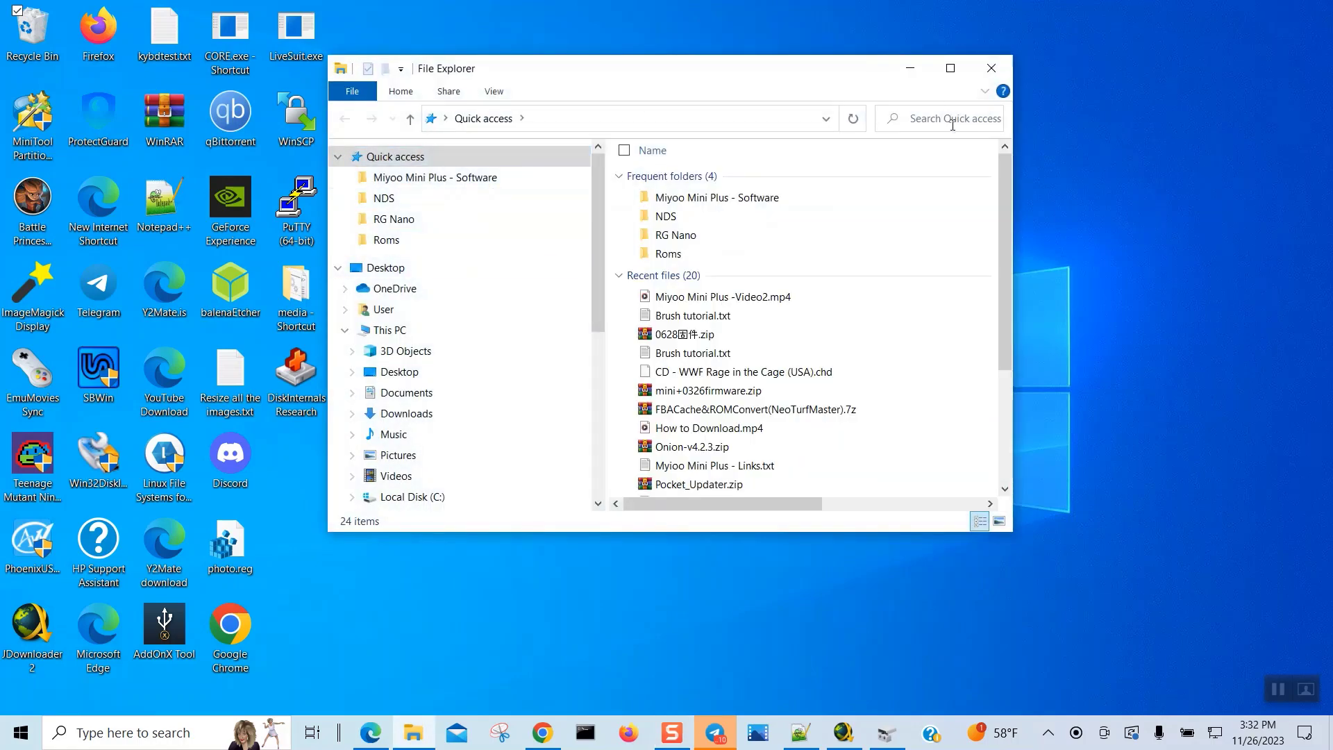
pyautogui.click(950, 68)
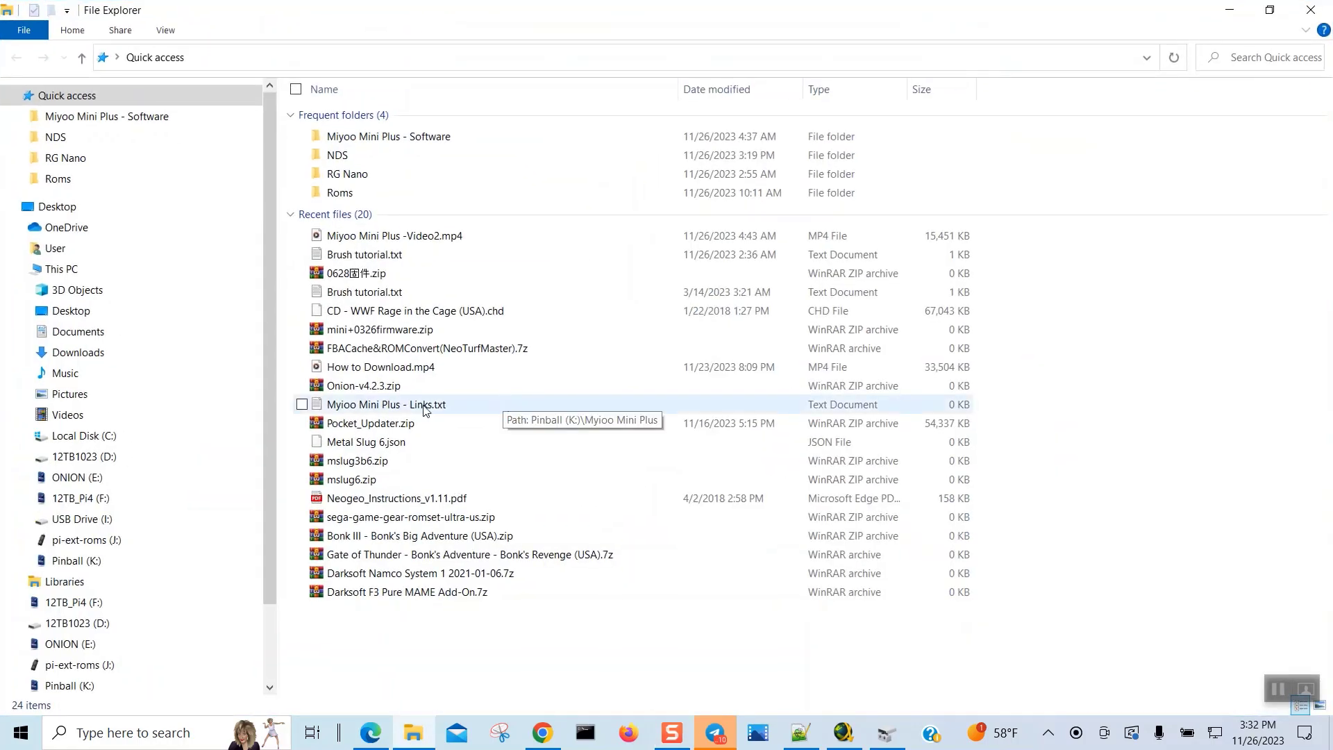
pyautogui.click(114, 481)
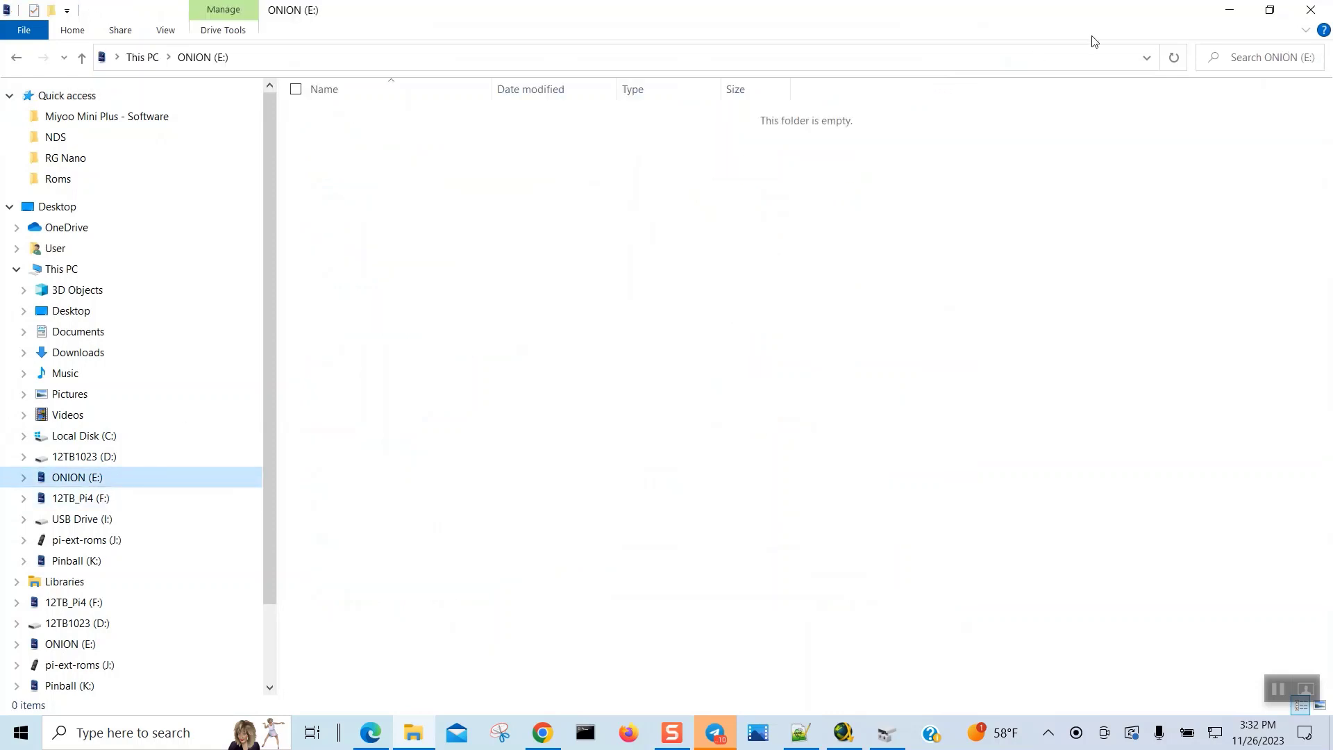
pyautogui.click(1270, 10)
pyautogui.moveTo(735, 69); pyautogui.dragTo(414, 25)
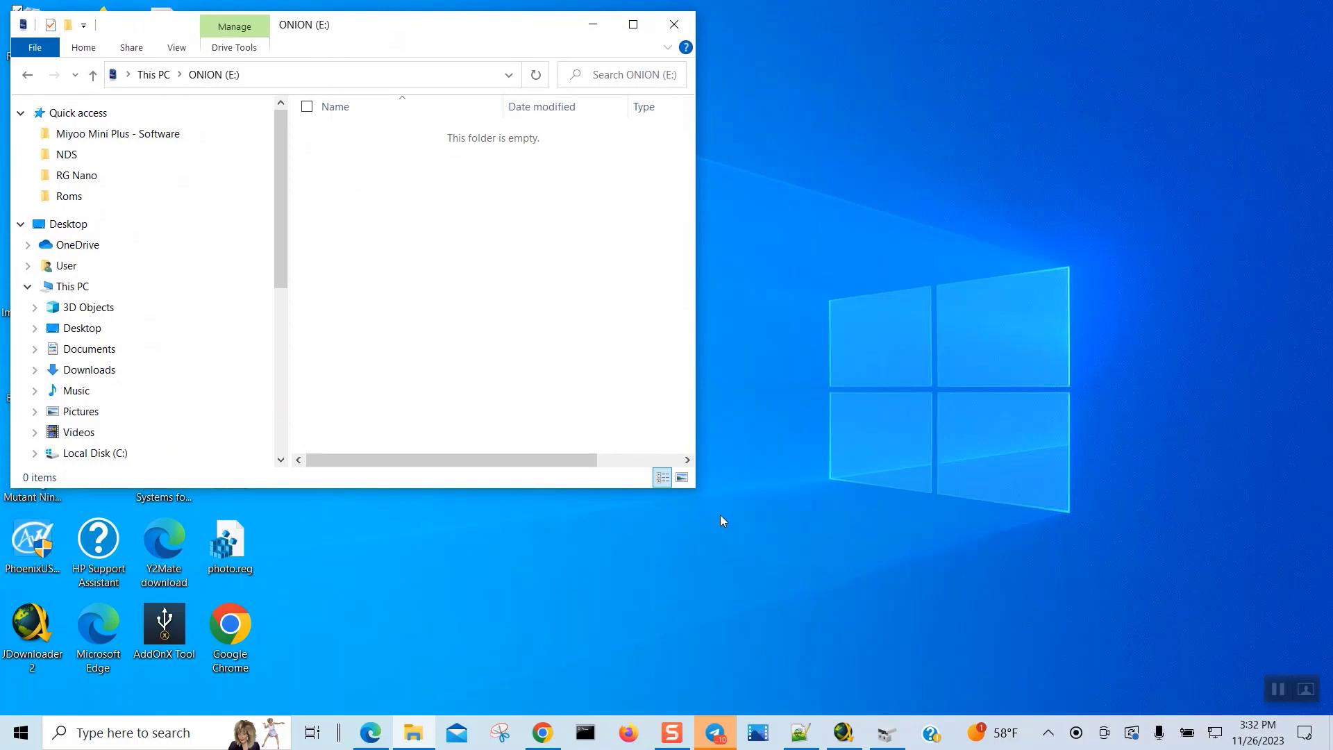
pyautogui.moveTo(691, 488); pyautogui.dragTo(460, 591)
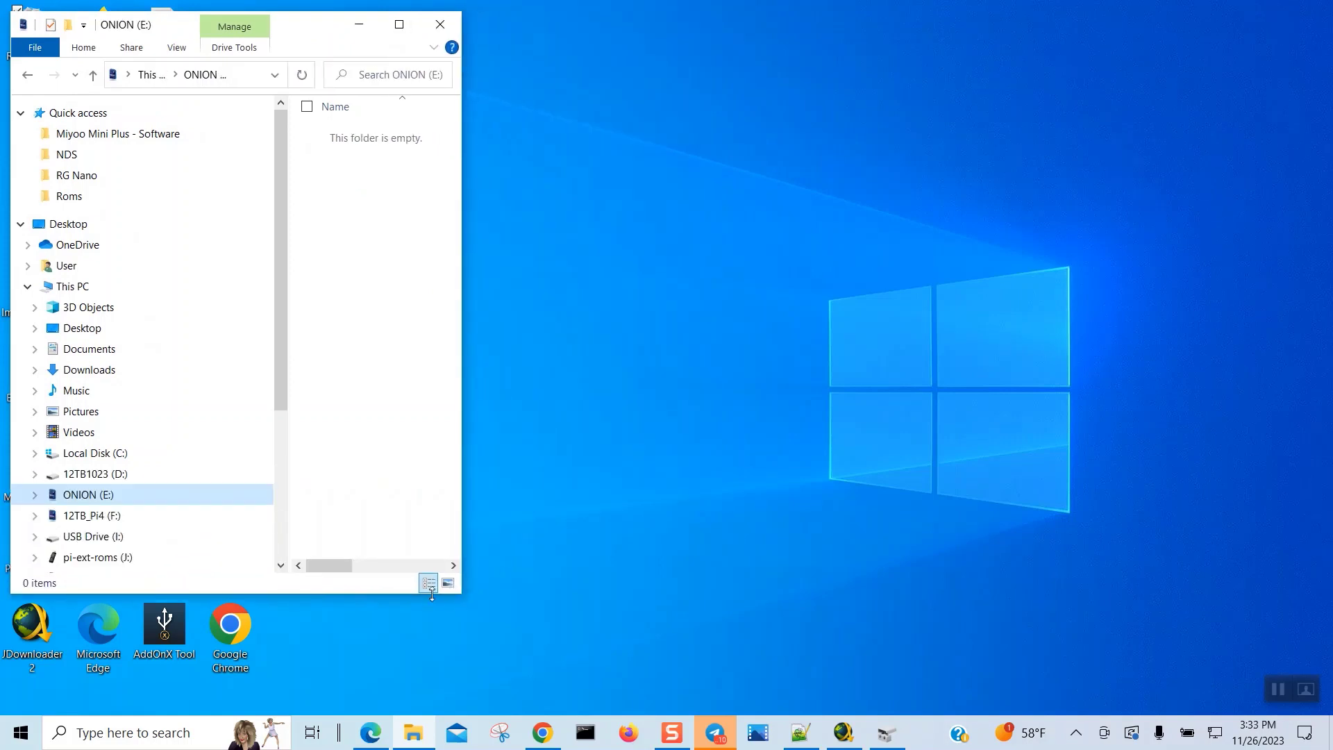
# Check the file system and capacity in the ONION (E:) properties and close them
pyautogui.rightClick(212, 494)
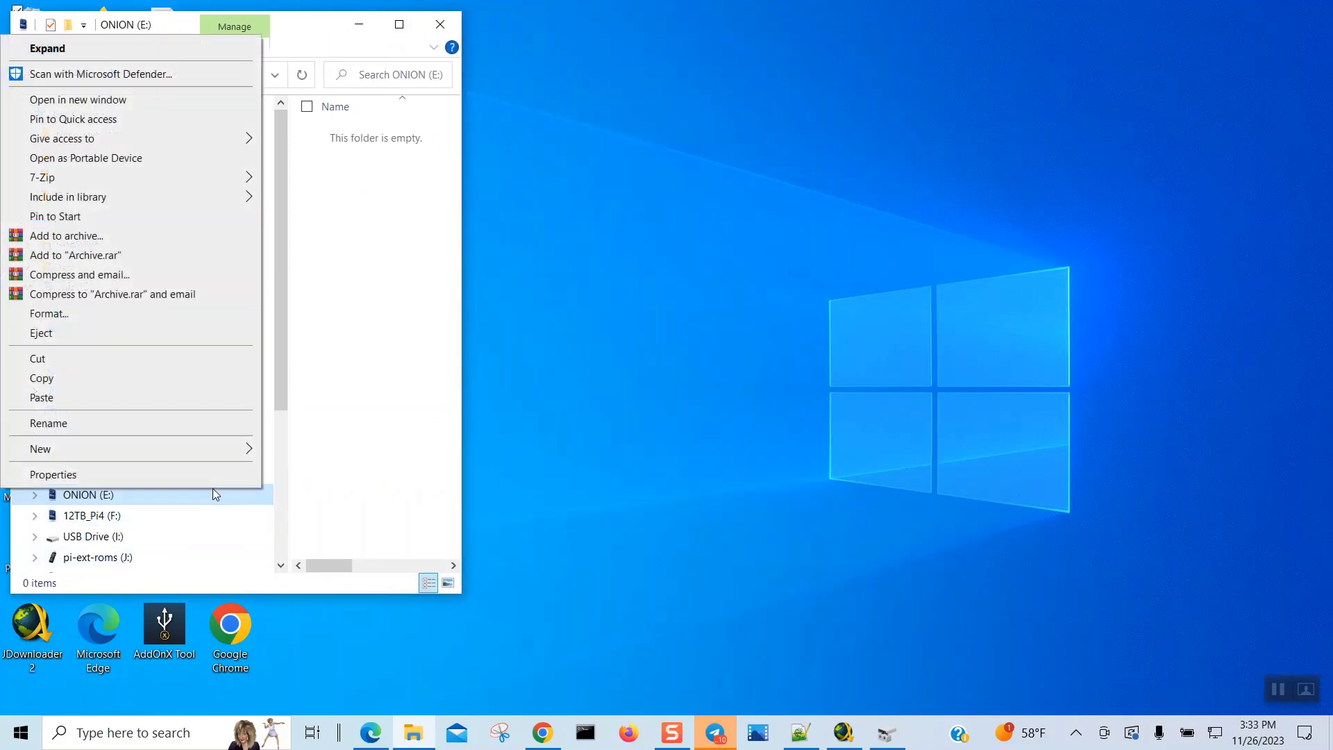
pyautogui.click(184, 476)
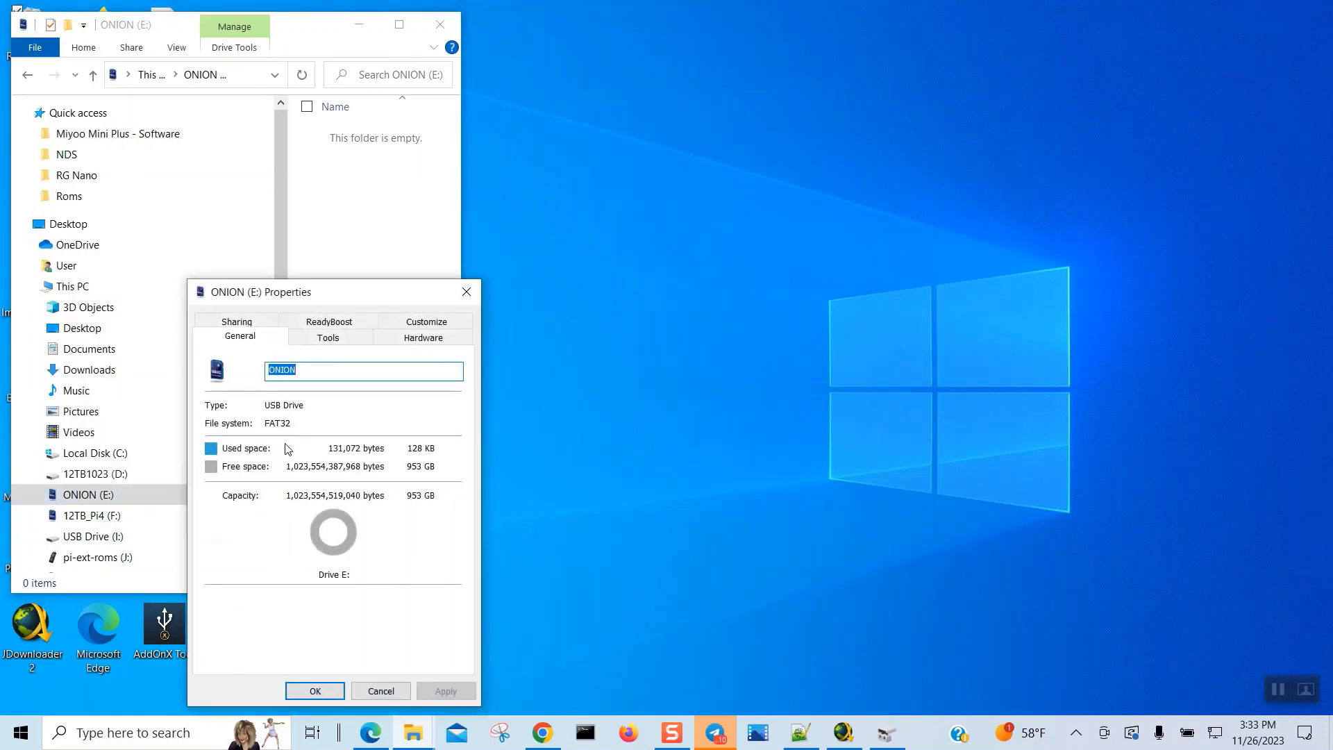
pyautogui.click(382, 691)
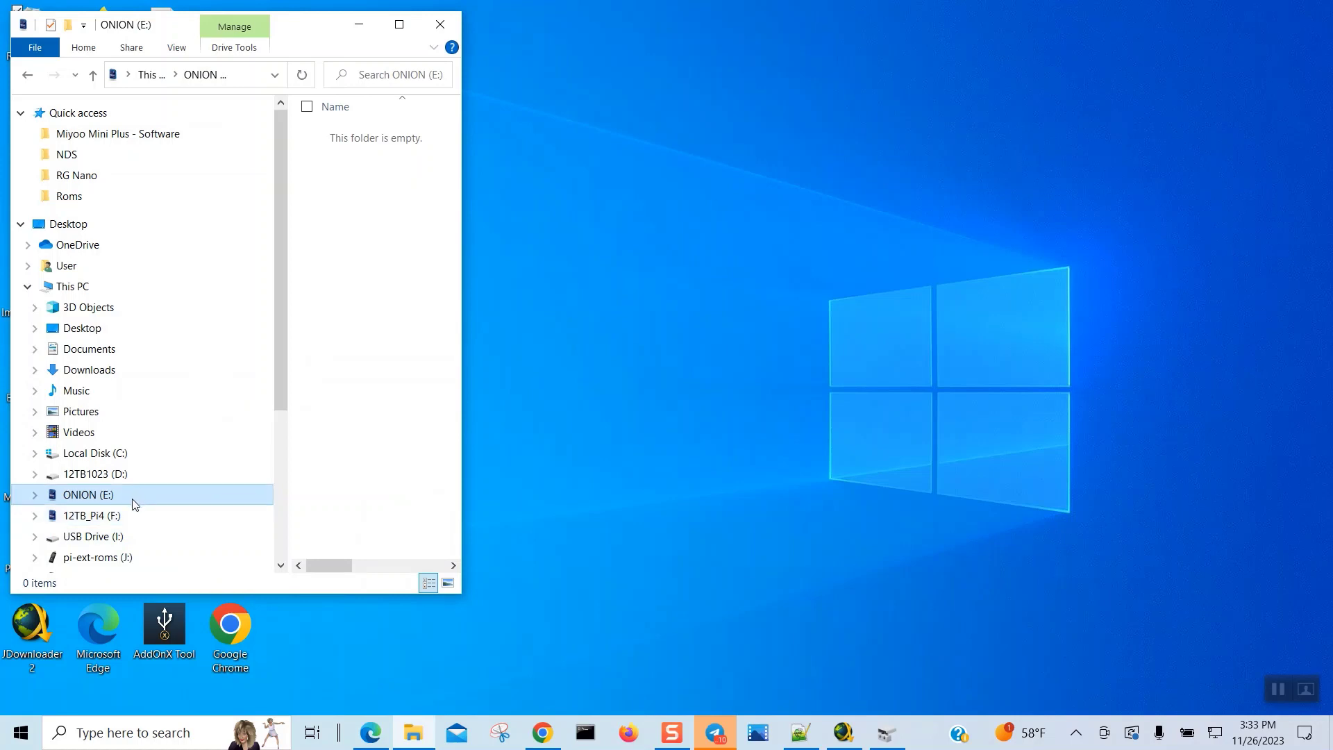
# Open the 12TB1023 (D:) drive in a second File Explorer window
pyautogui.click(124, 480)
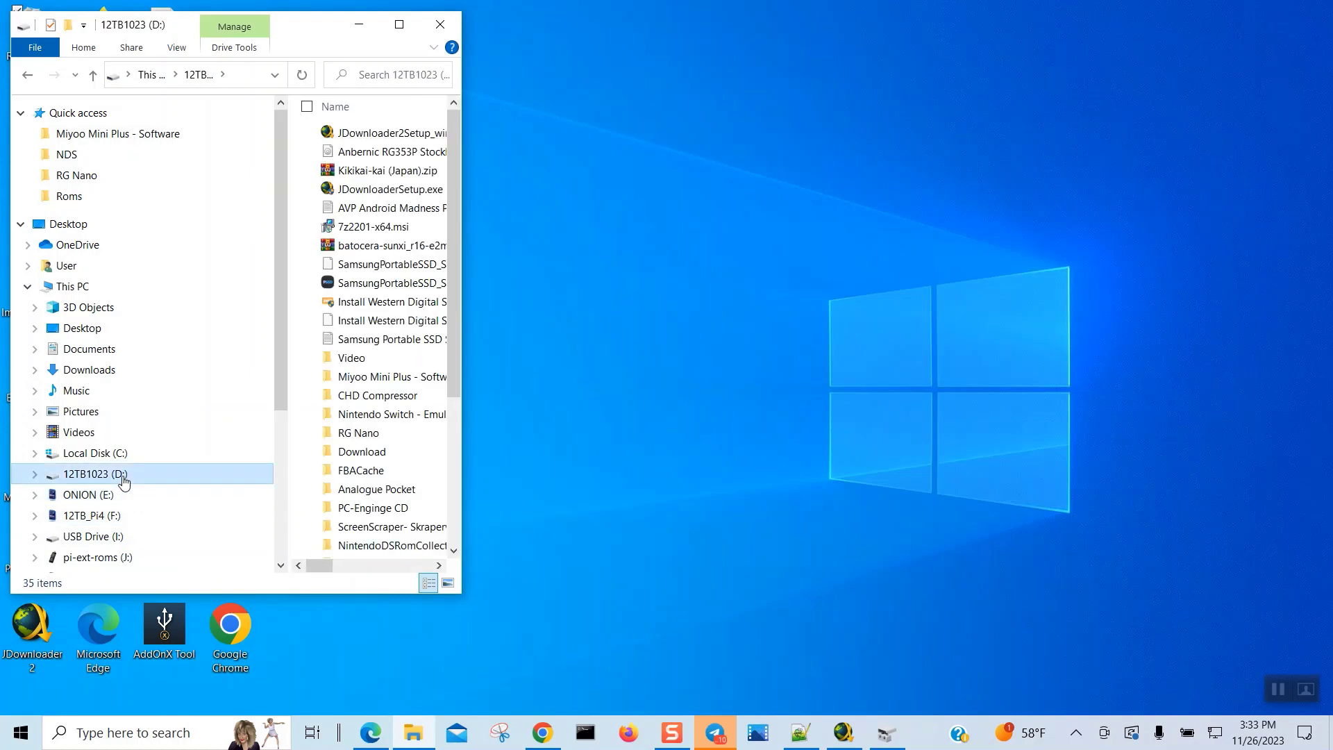
pyautogui.rightClick(124, 480)
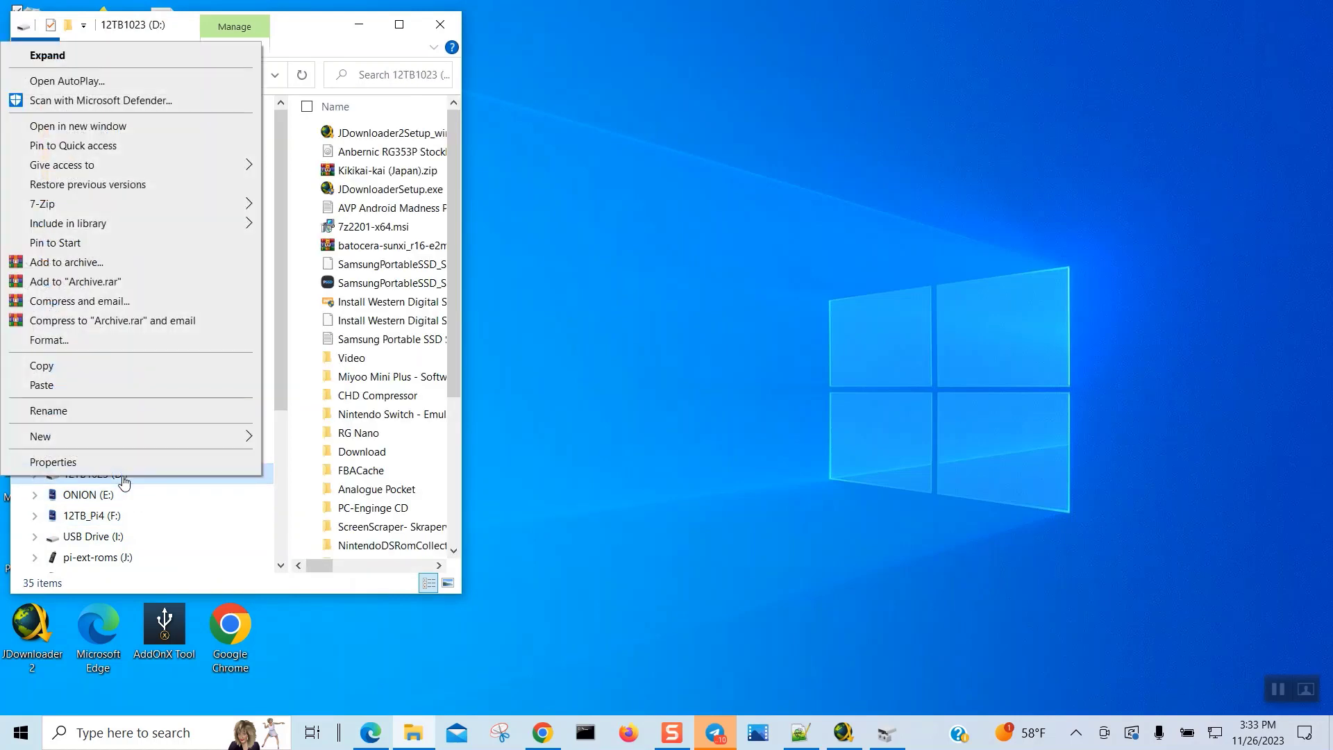
pyautogui.click(130, 132)
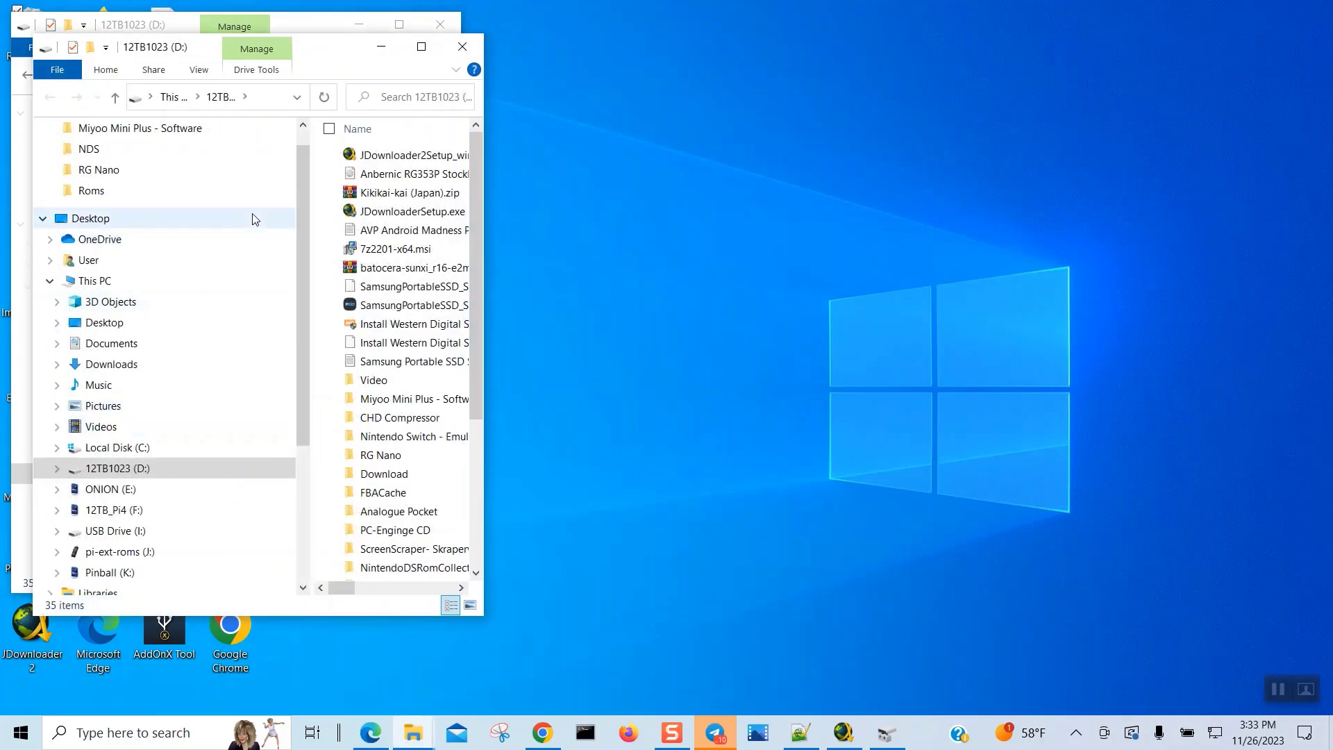
# Arrange two File Explorer windows side by side, showing ONION (E:) in one and Miyoo Mini Plus - Software, widened, in the other
pyautogui.moveTo(311, 52); pyautogui.dragTo(775, 36)
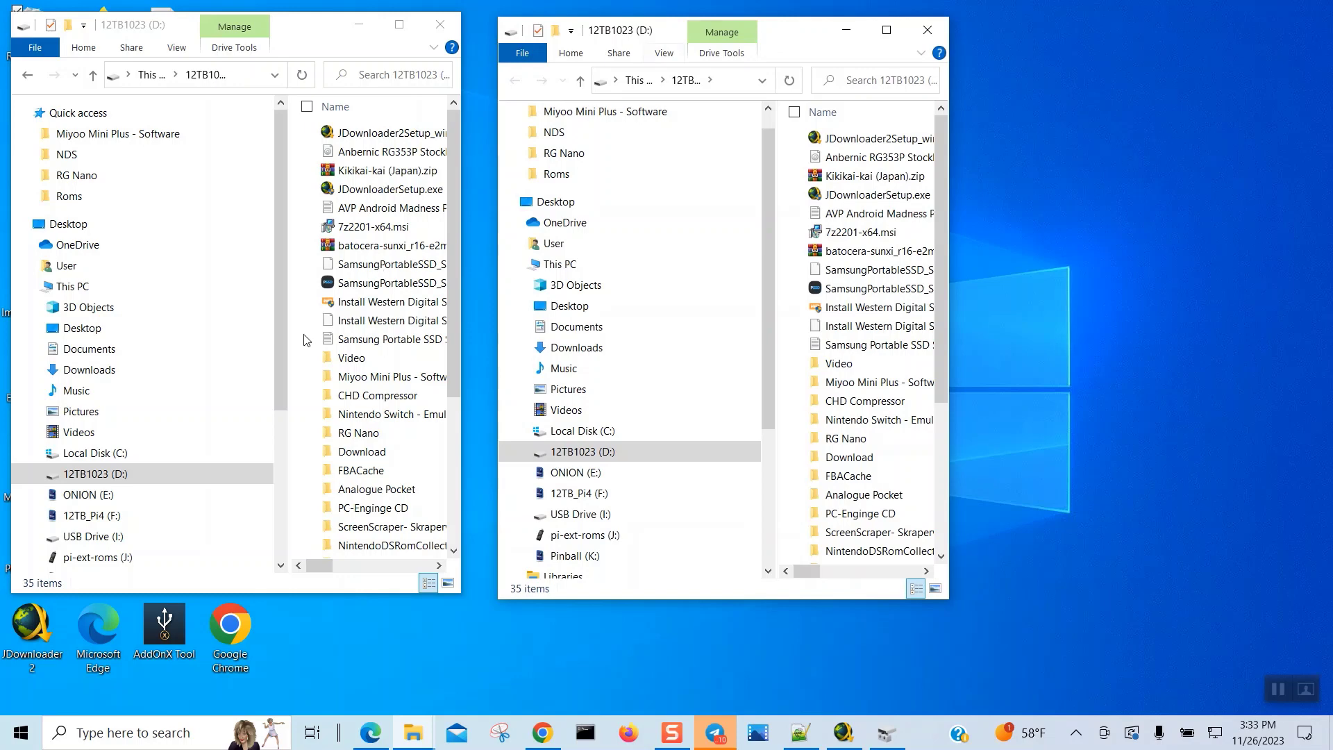
pyautogui.click(88, 496)
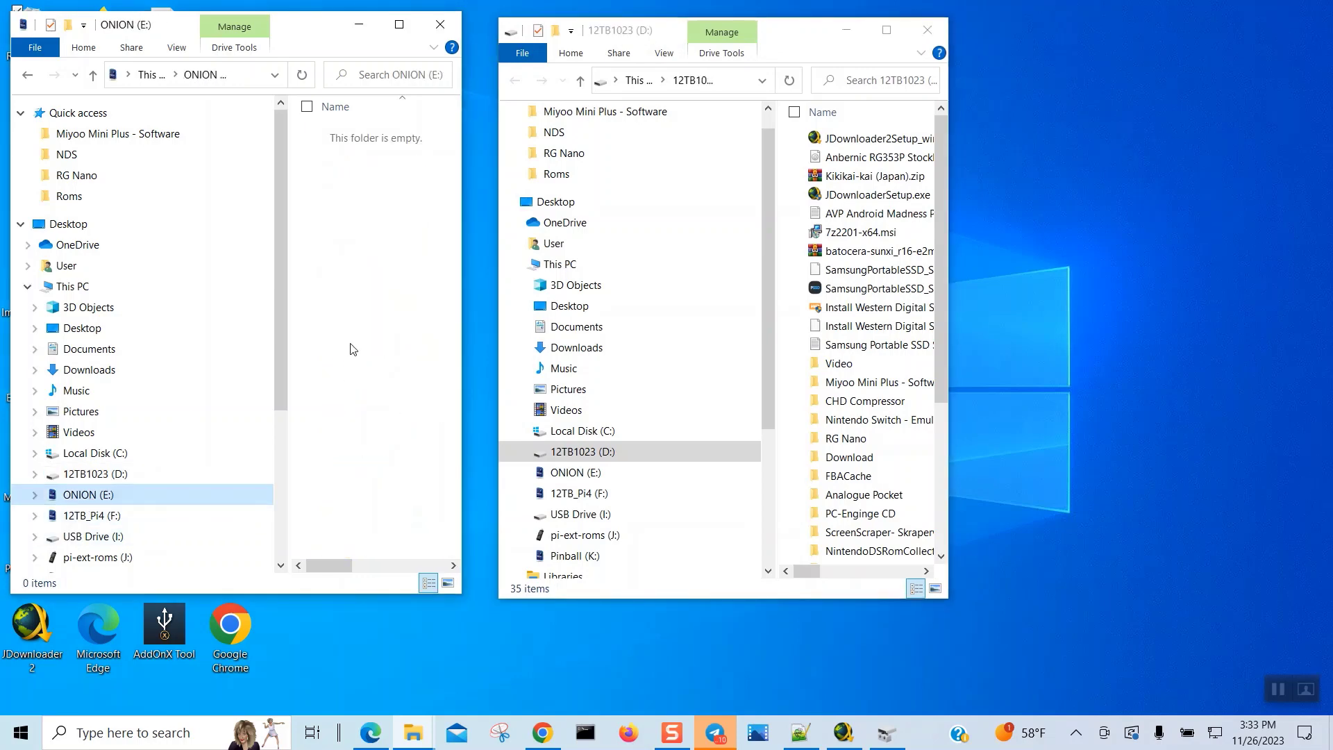
pyautogui.doubleClick(891, 384)
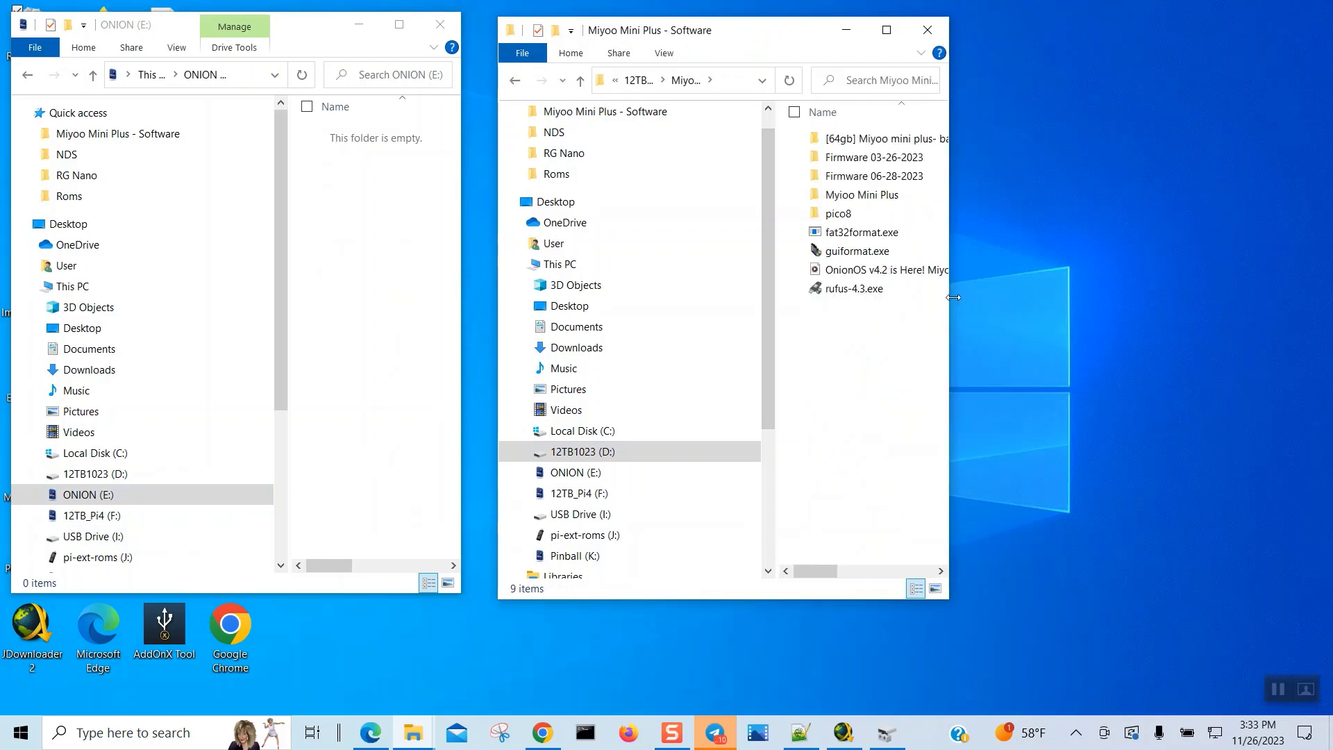
pyautogui.moveTo(949, 300); pyautogui.dragTo(1219, 207)
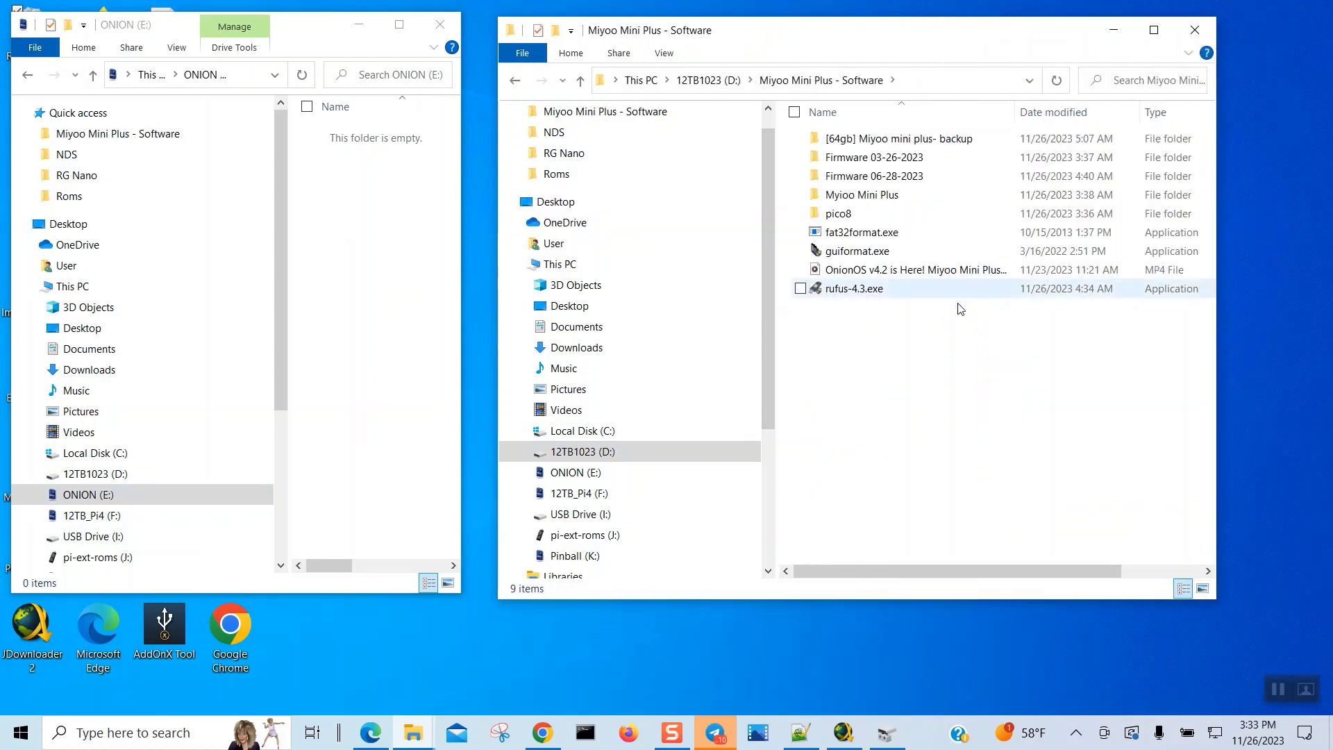
pyautogui.moveTo(900, 143)
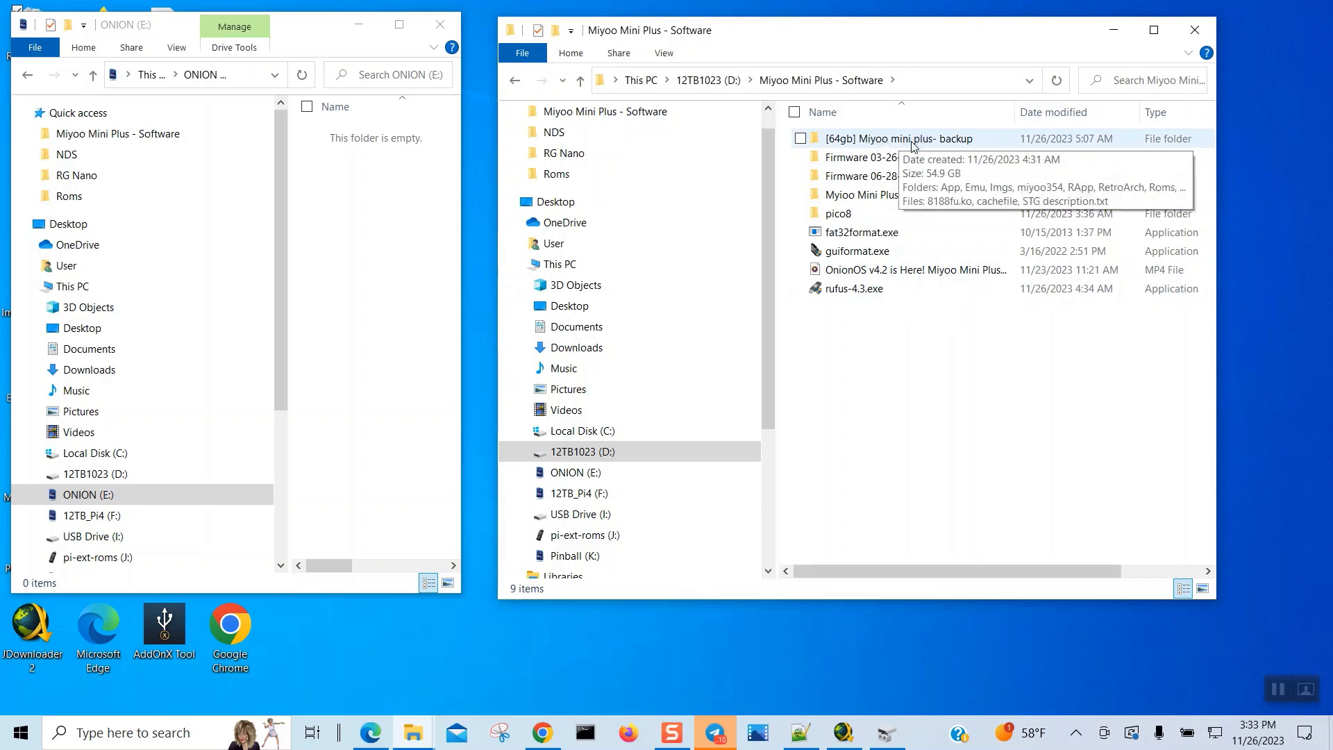
# Try to copy the entire contents of the [64gb] Miyoo mini plus- backup folder to ONION (E:), moving the progress dialog aside
pyautogui.doubleClick(912, 140)
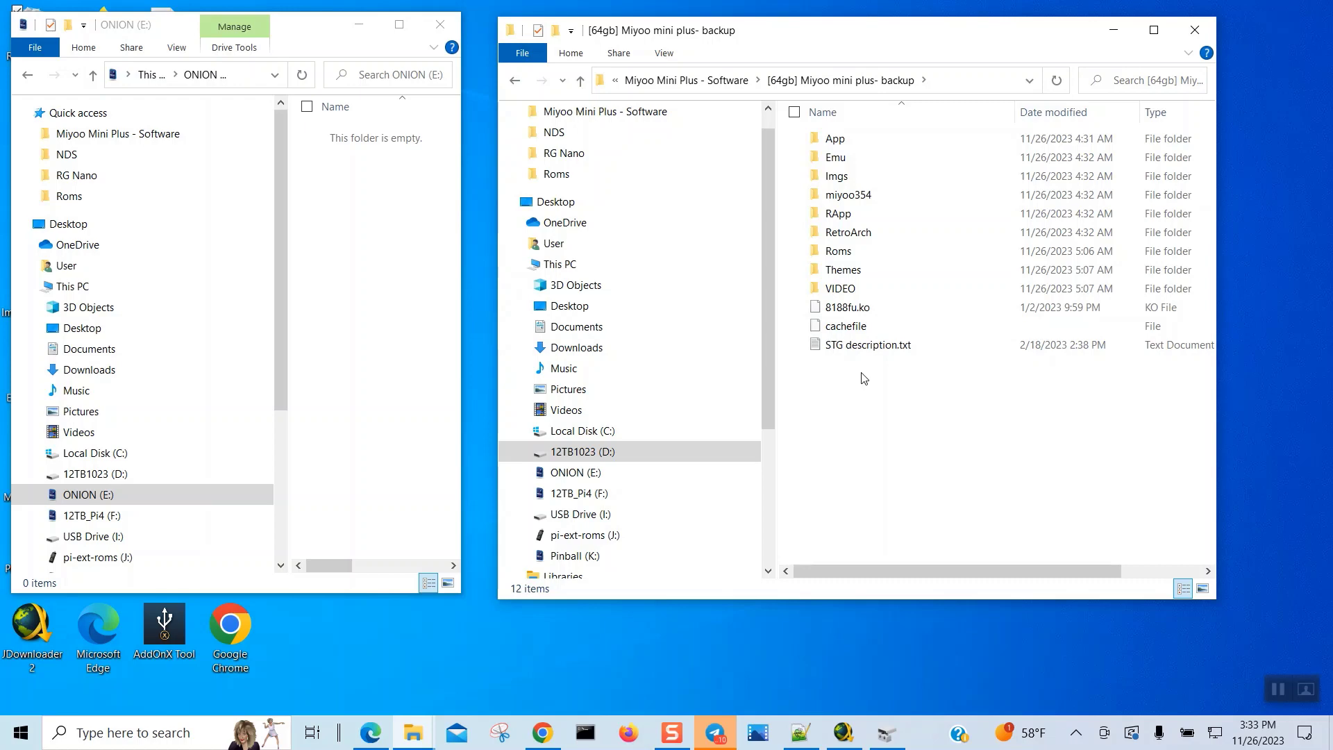
pyautogui.hotkey('ctrl', 'a')
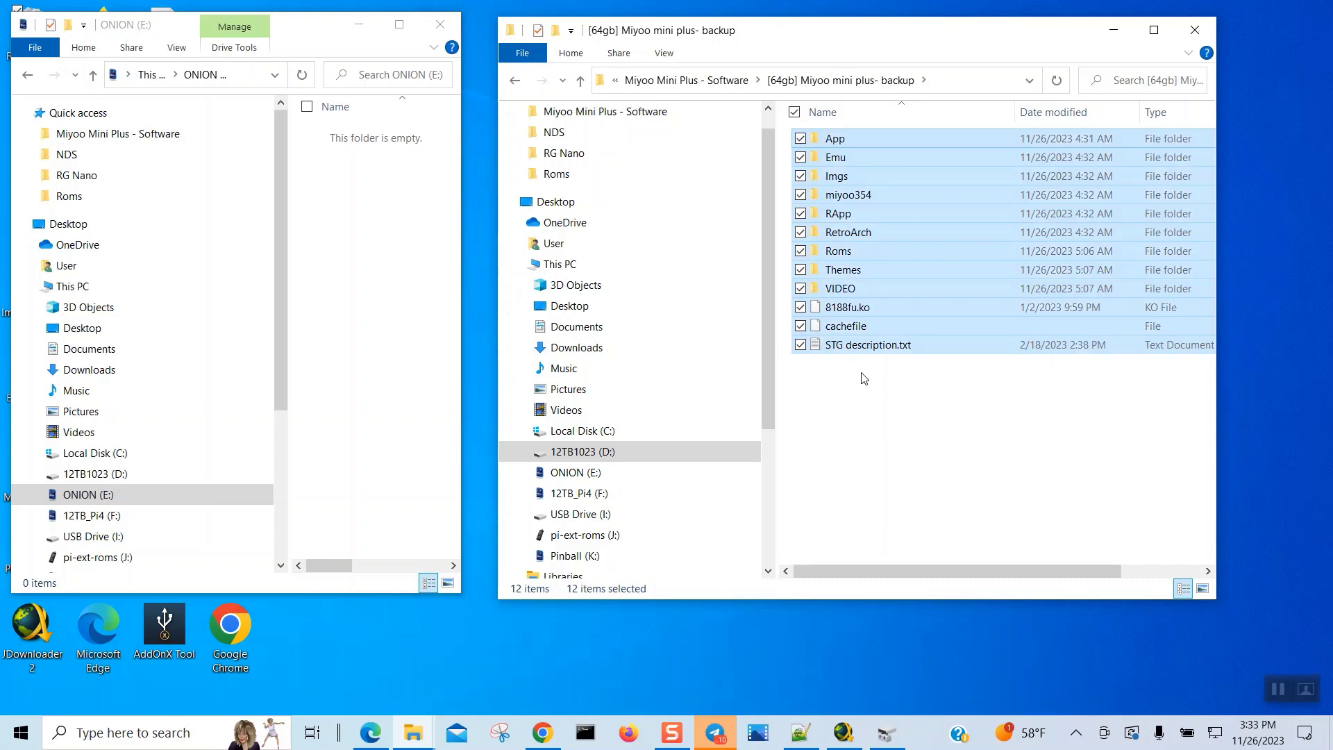
pyautogui.moveTo(861, 345); pyautogui.dragTo(397, 305)
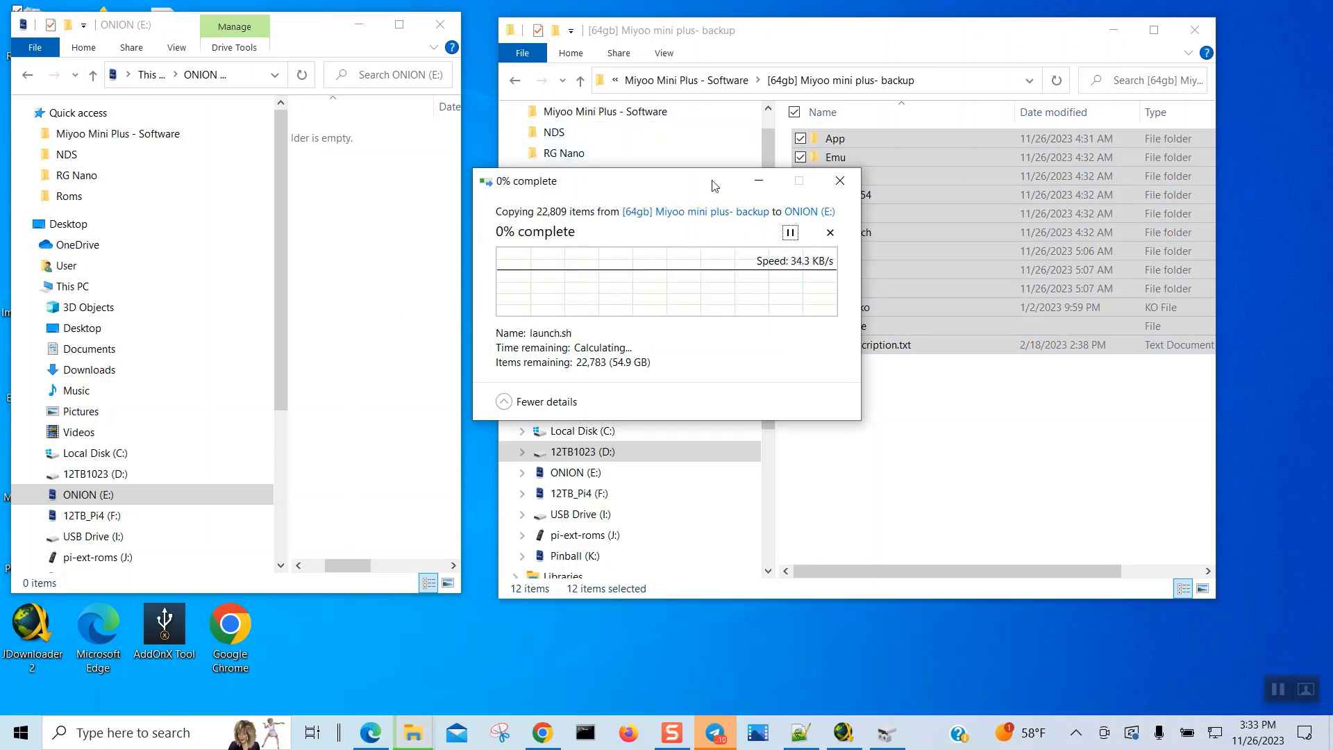
pyautogui.click(716, 211)
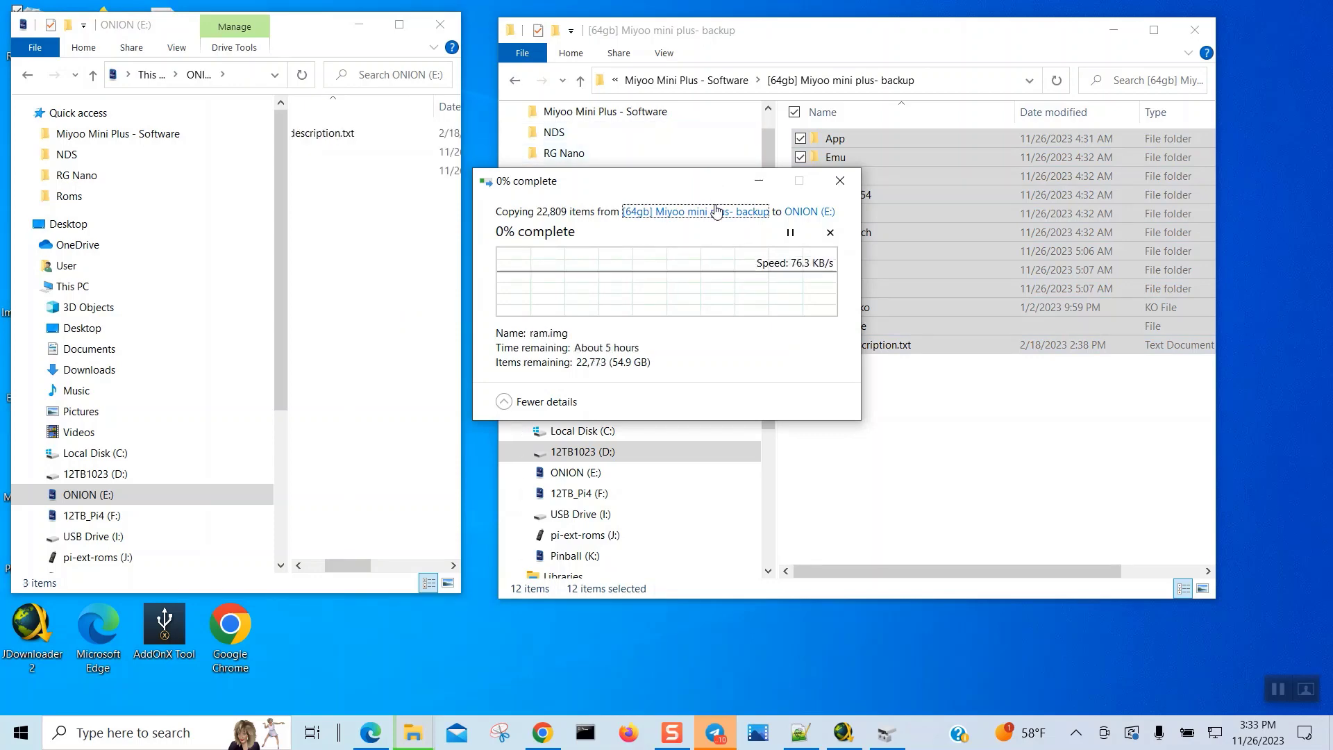
pyautogui.moveTo(687, 186); pyautogui.dragTo(479, 380)
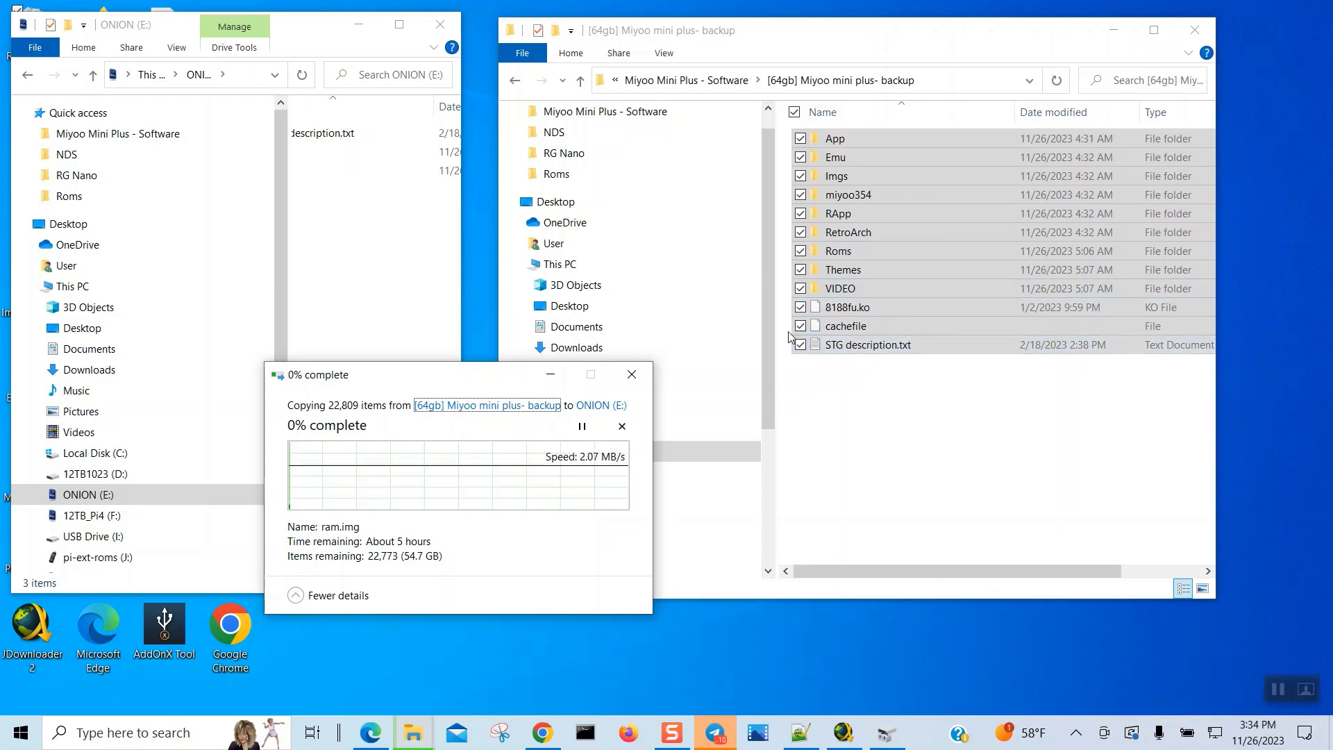
# Correct the misspelled Myioo Mini Plus folder name to Miyoo Mini Plus and open its Onion-v4.2.3 subfolder
pyautogui.click(578, 83)
pyautogui.click(578, 82)
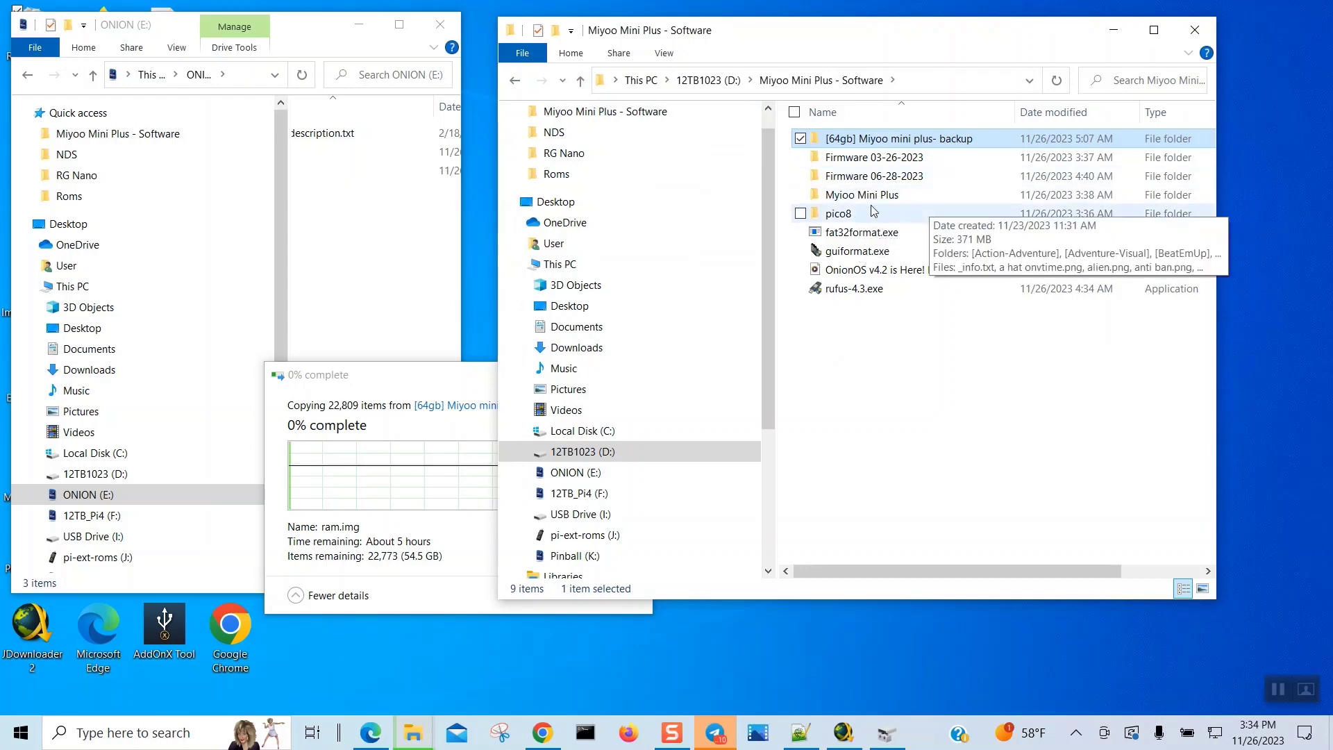
pyautogui.moveTo(879, 201)
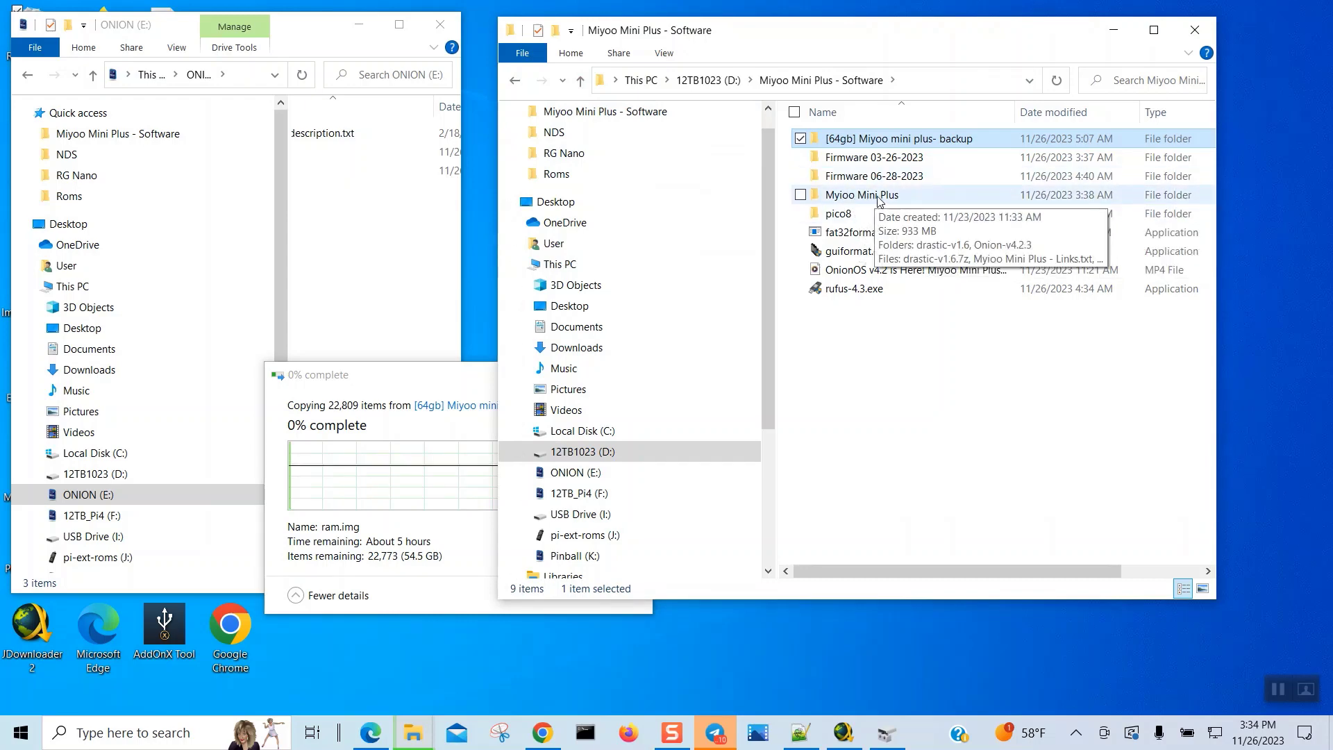
pyautogui.click(843, 204)
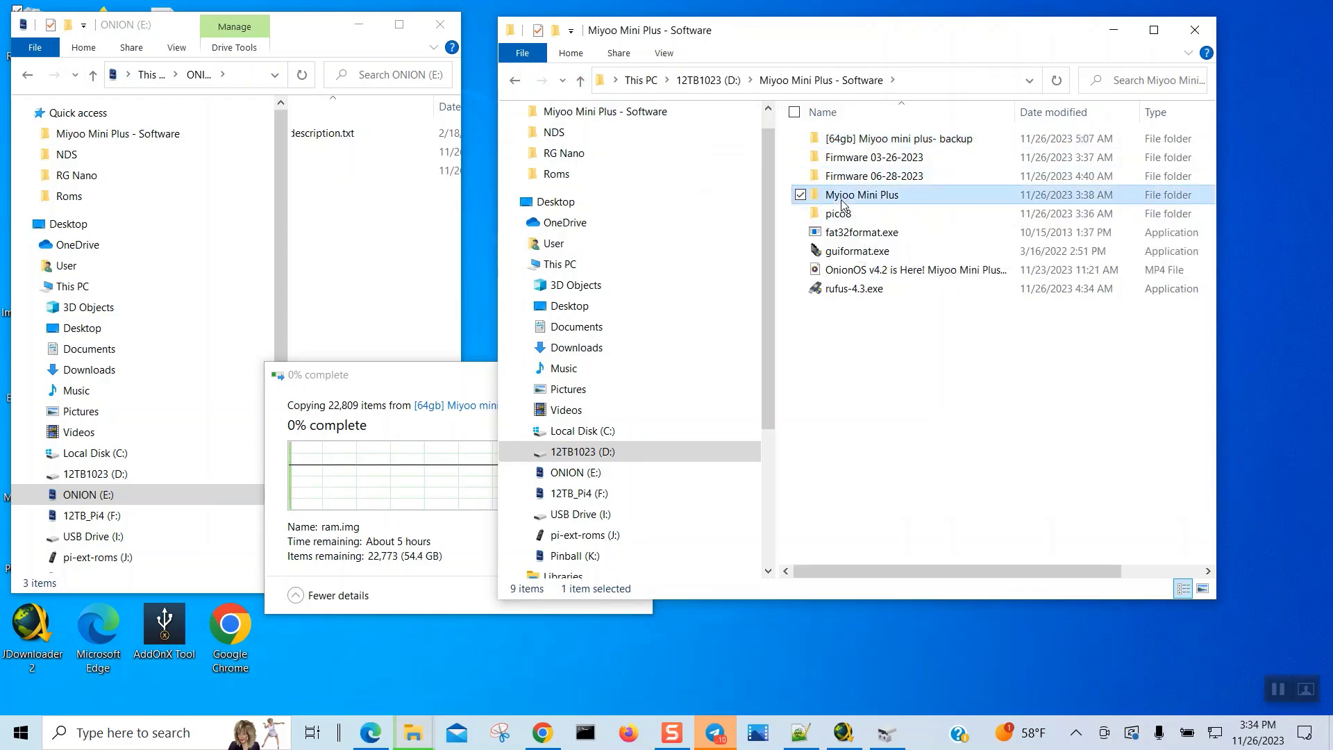
pyautogui.click(842, 200)
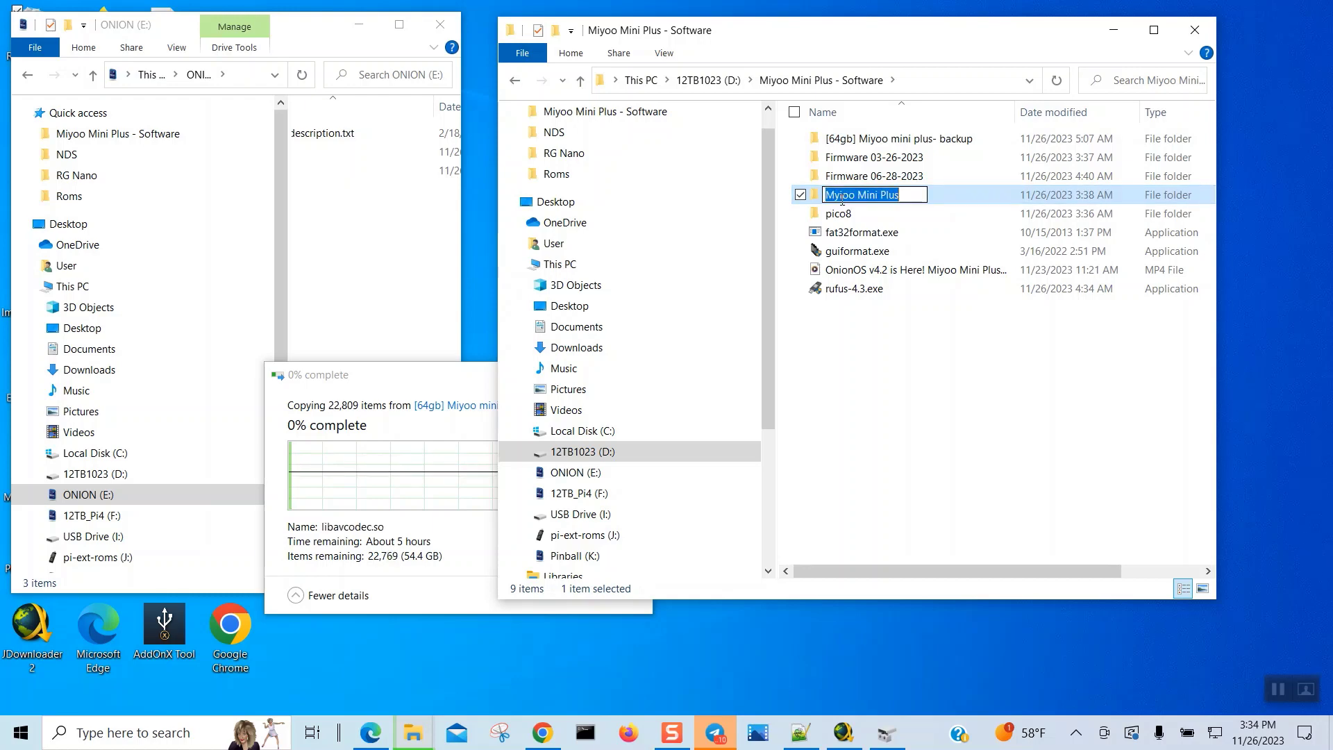
pyautogui.click(842, 200)
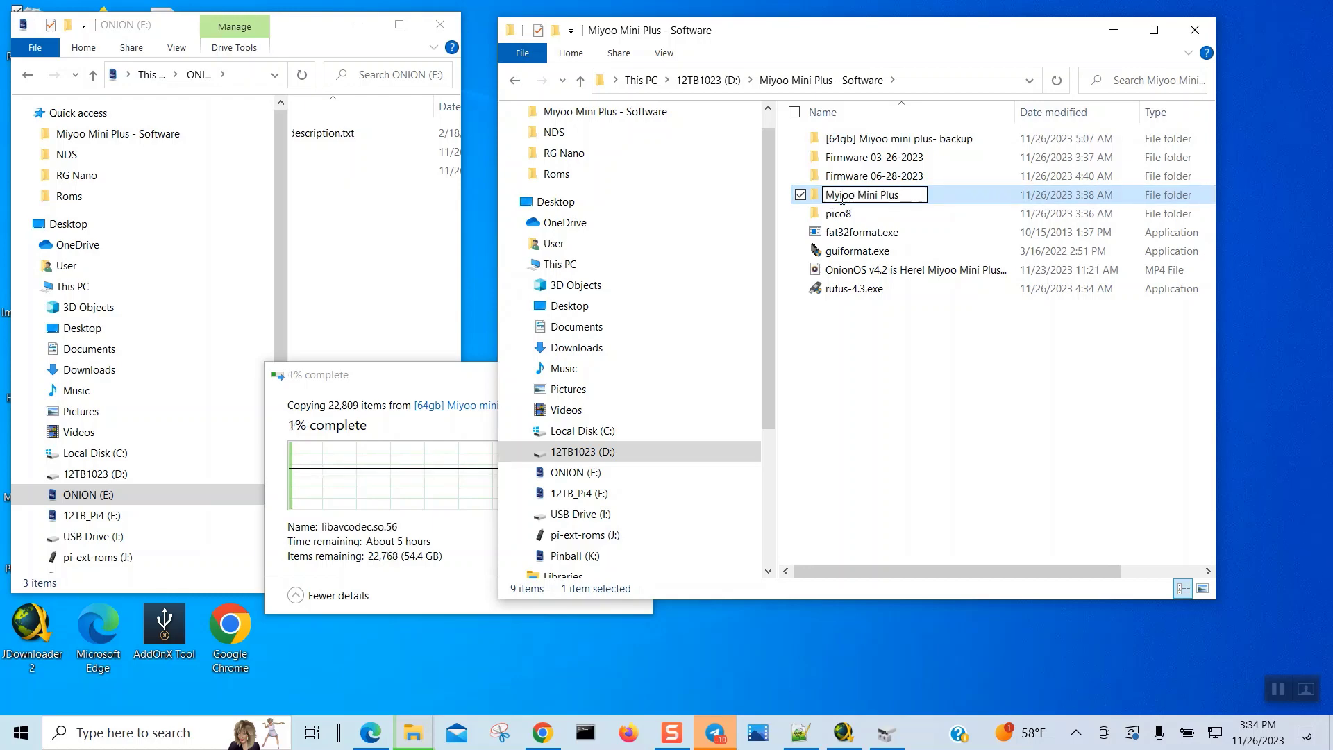
pyautogui.press('BackSpace')
pyautogui.press('BackSpace')
pyautogui.write('iy')
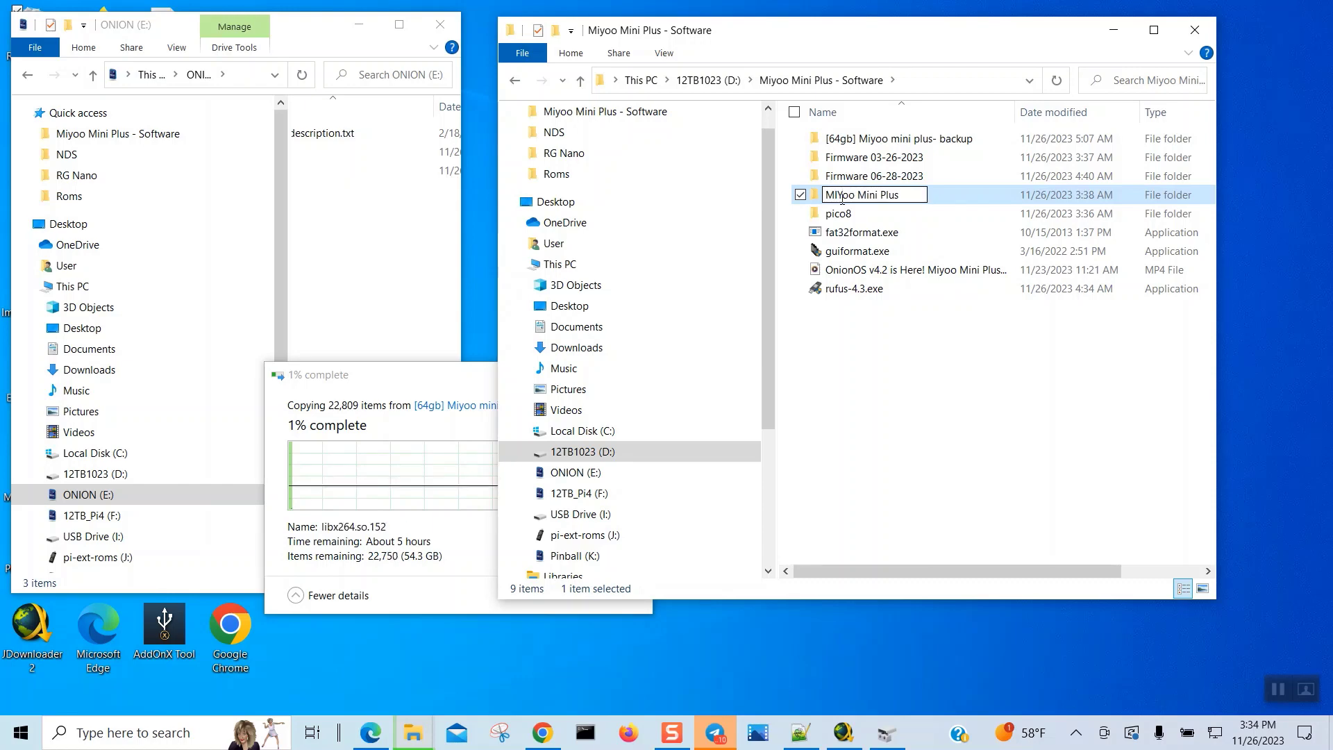
pyautogui.press('BackSpace')
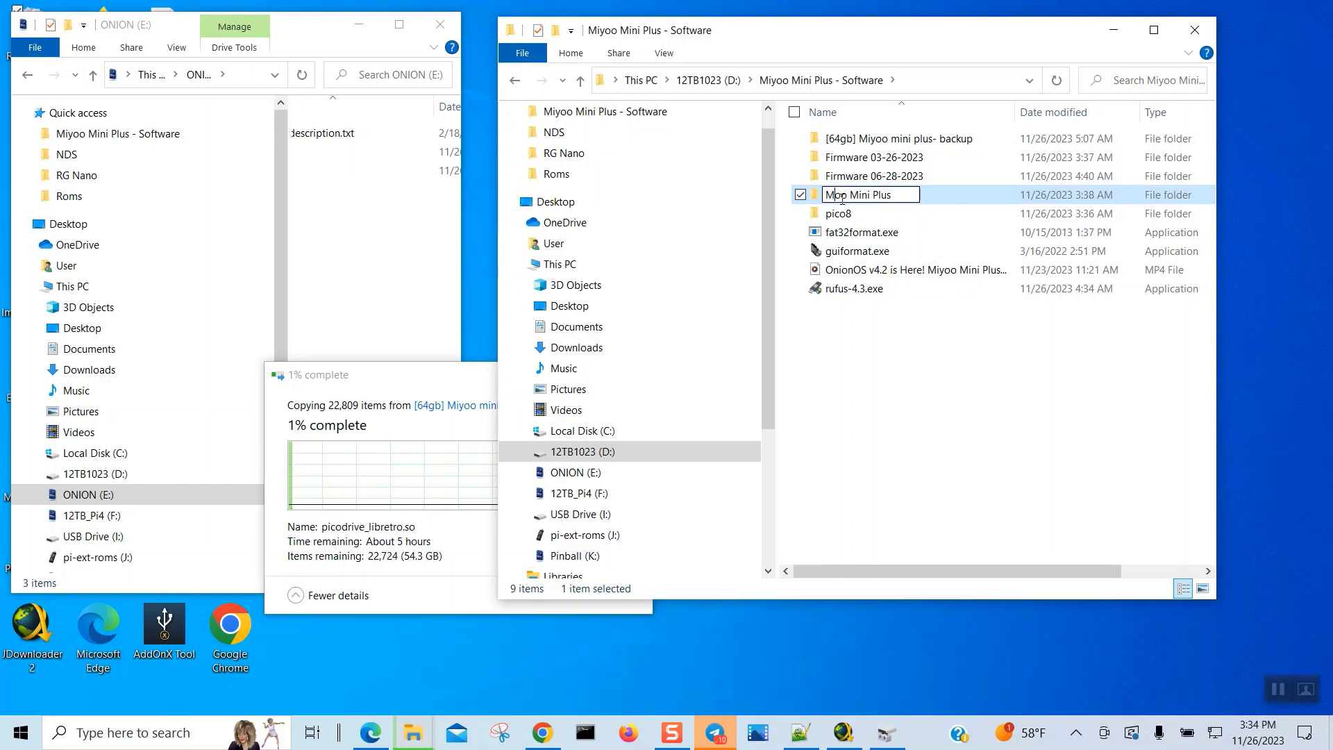
pyautogui.write('y')
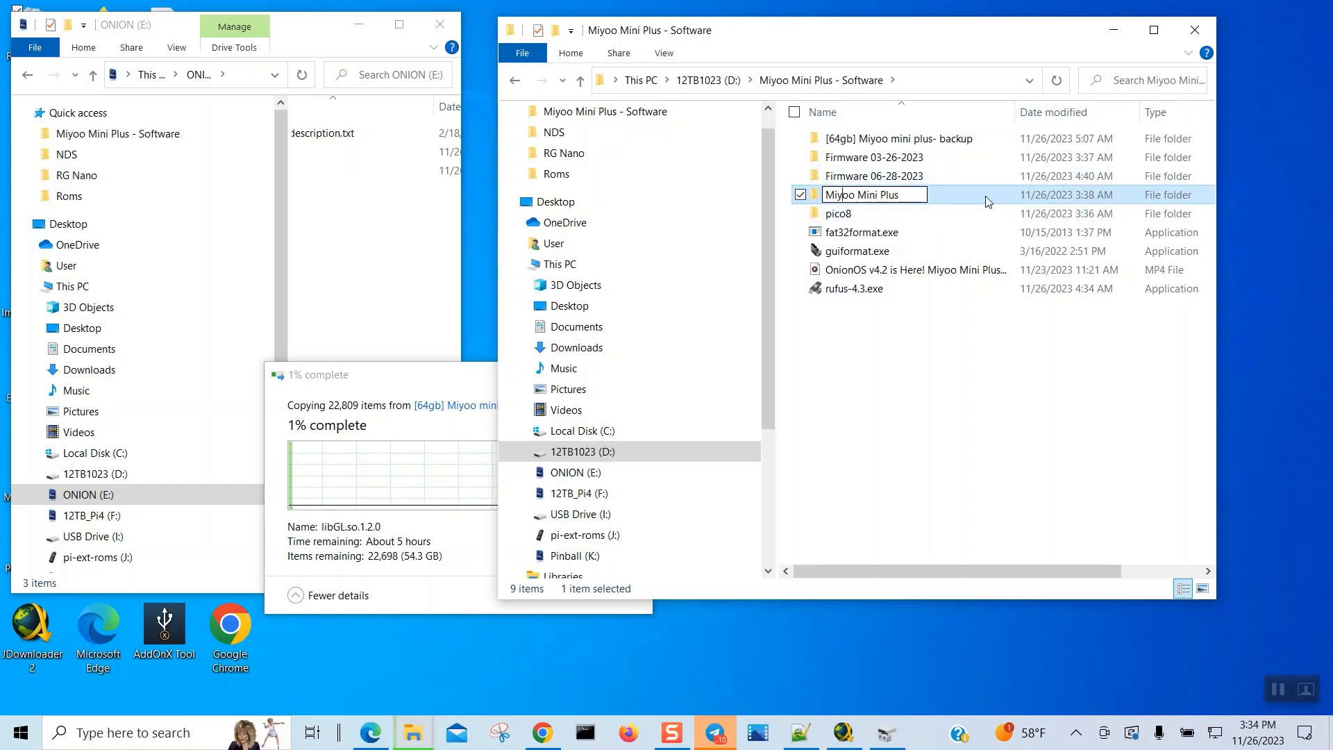
pyautogui.press('Return')
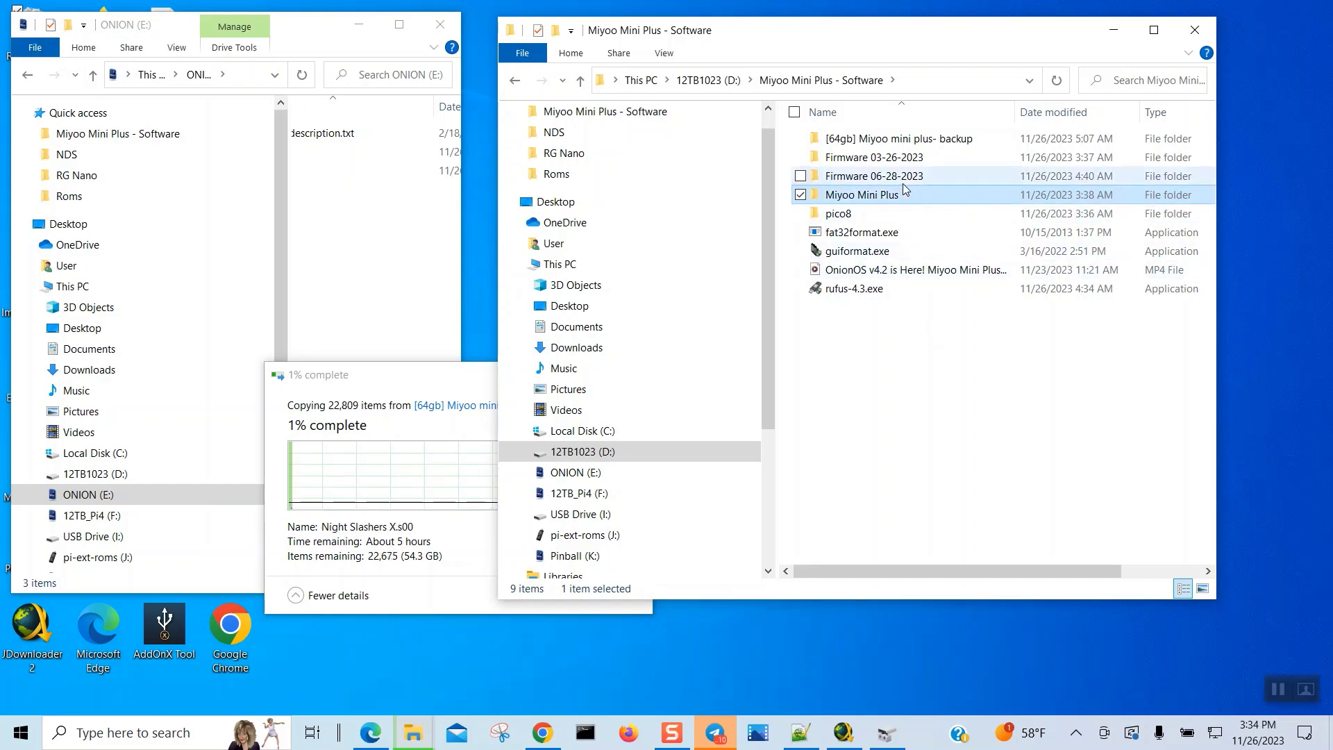
pyautogui.doubleClick(901, 199)
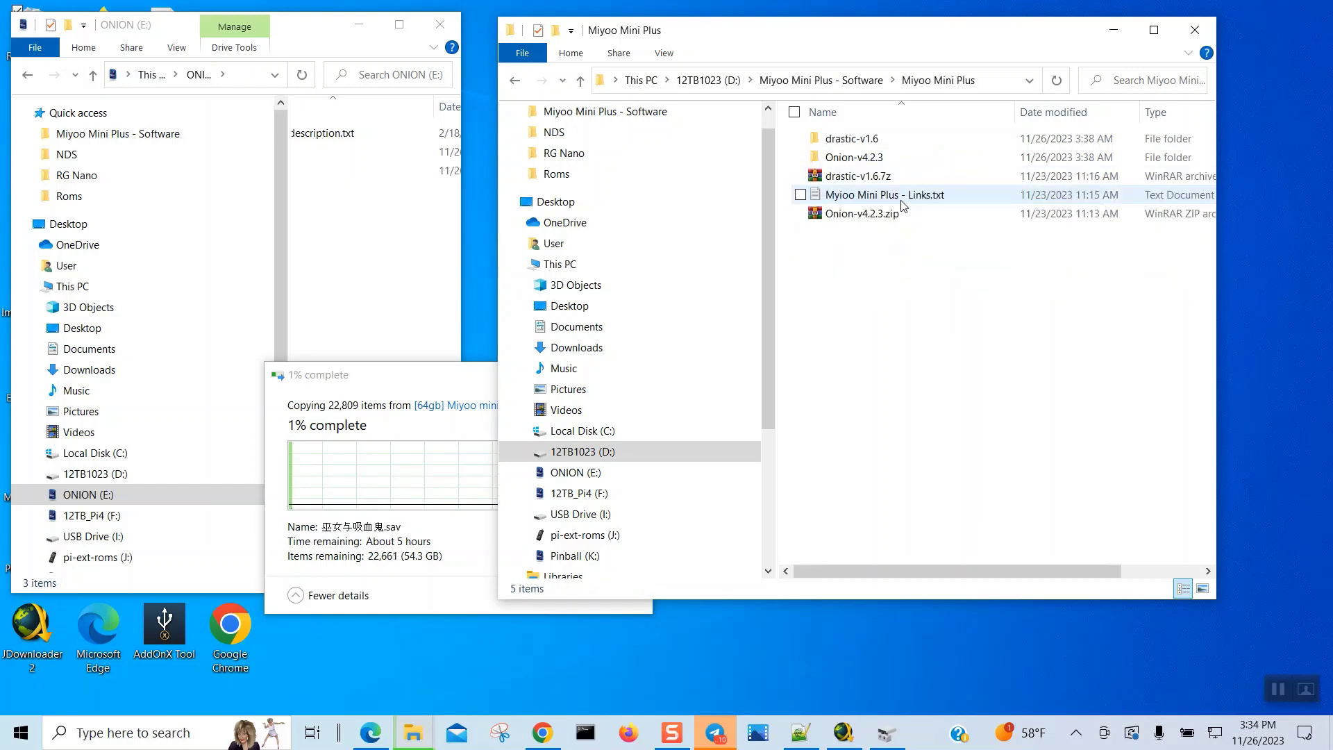
pyautogui.doubleClick(861, 158)
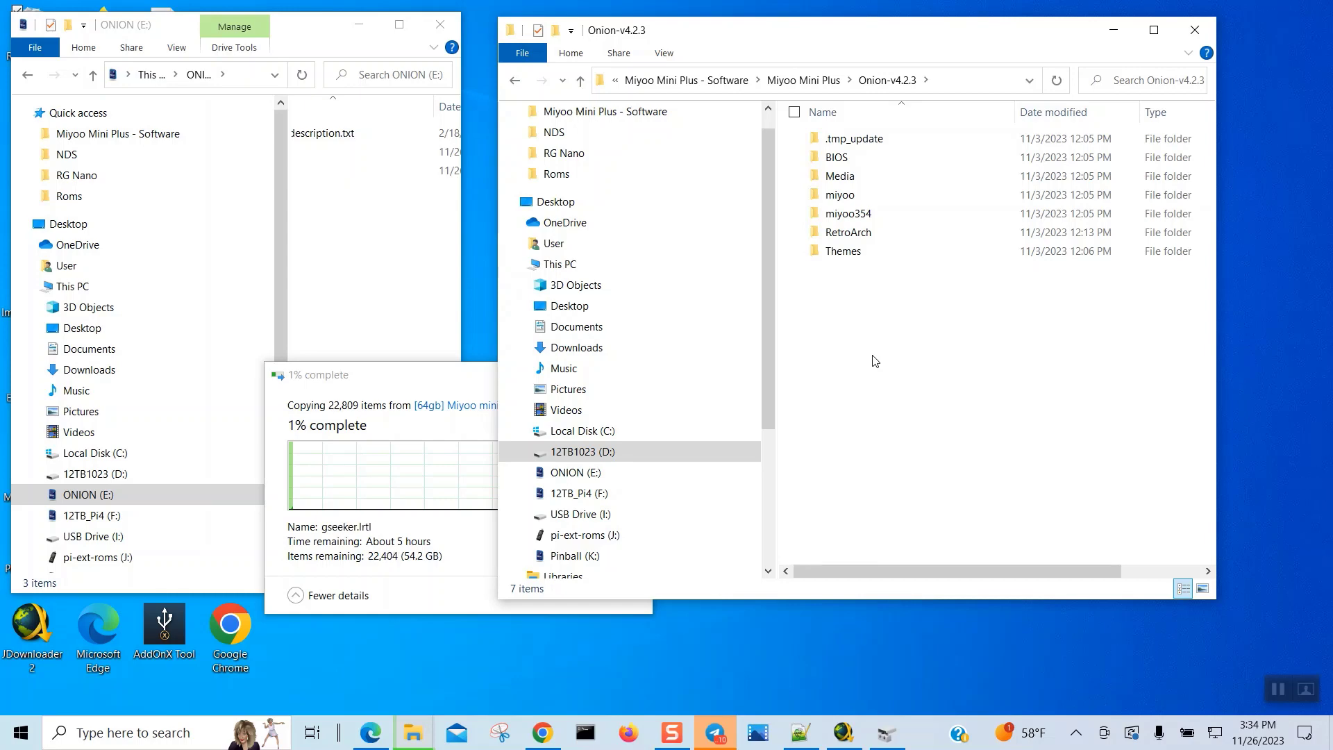
# Cancel the running backup copy and permanently delete STG description.txt and the App folder from ONION (E:)
pyautogui.click(451, 410)
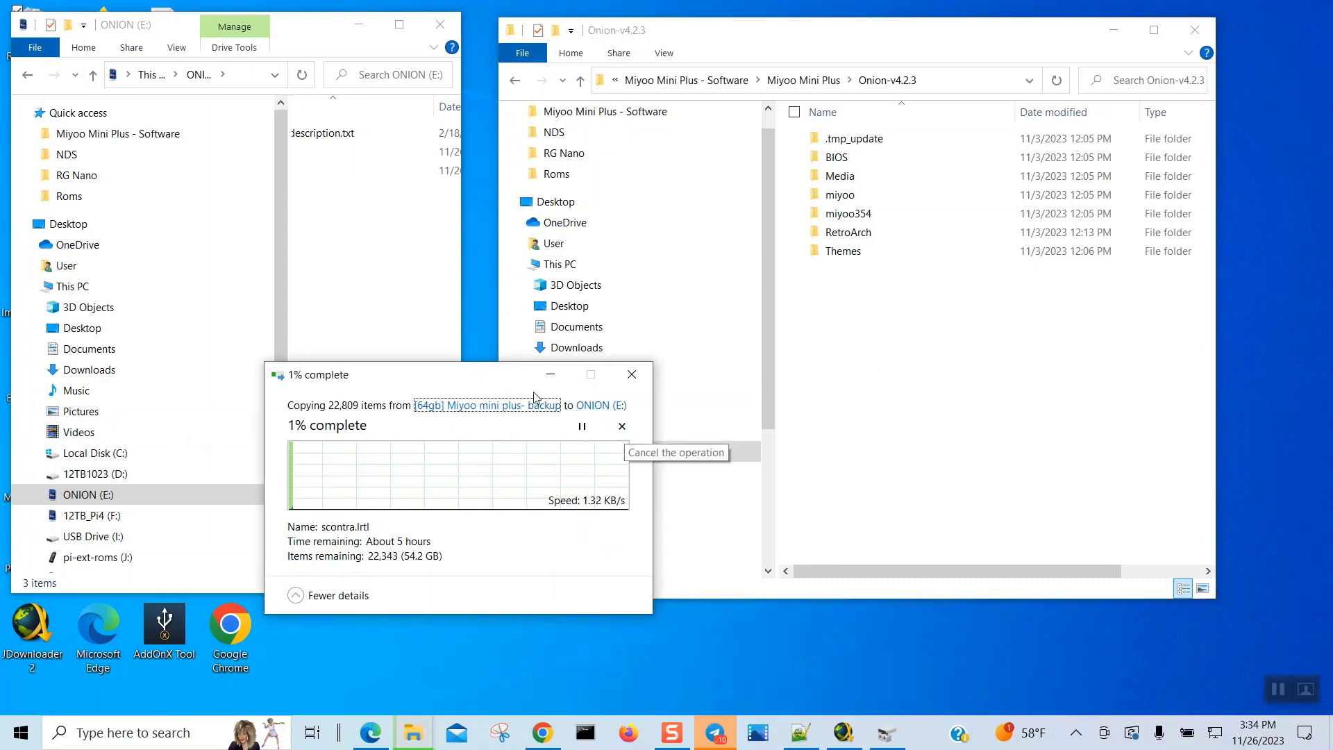
pyautogui.click(632, 375)
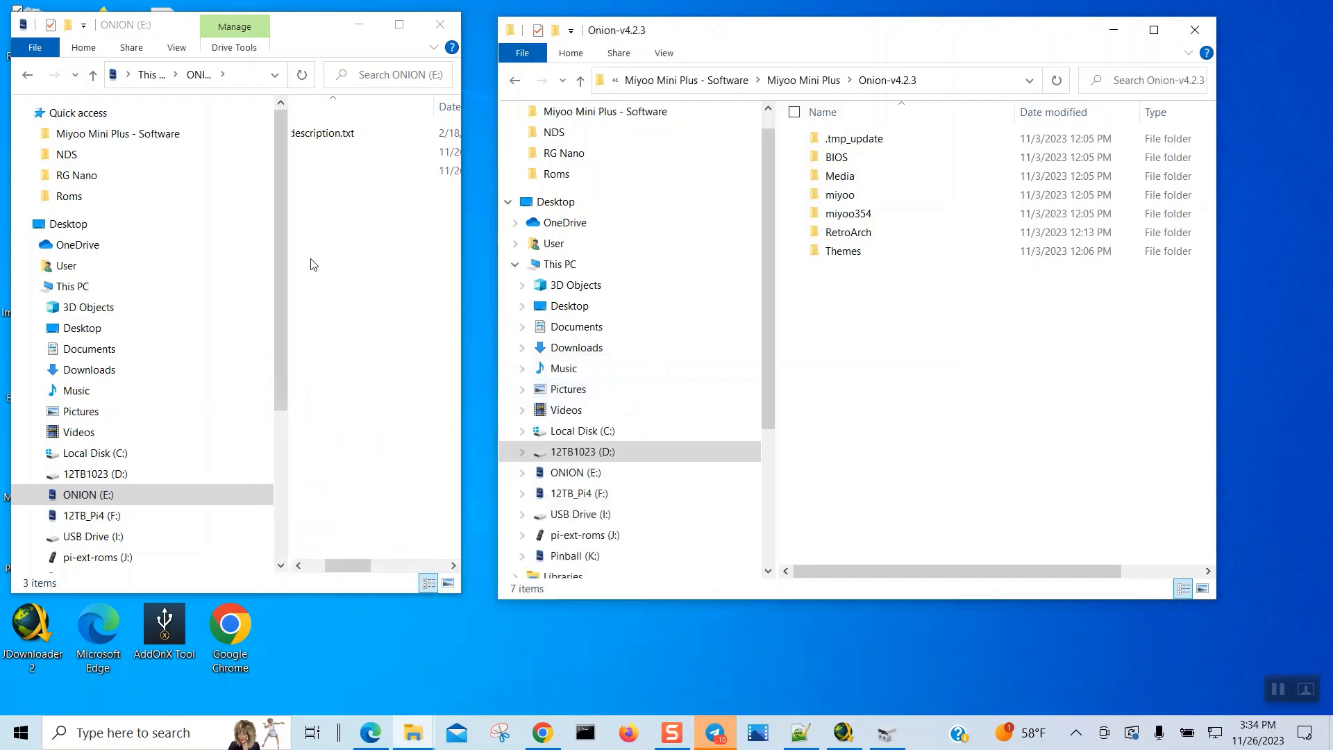
pyautogui.click(369, 282)
pyautogui.click(310, 564)
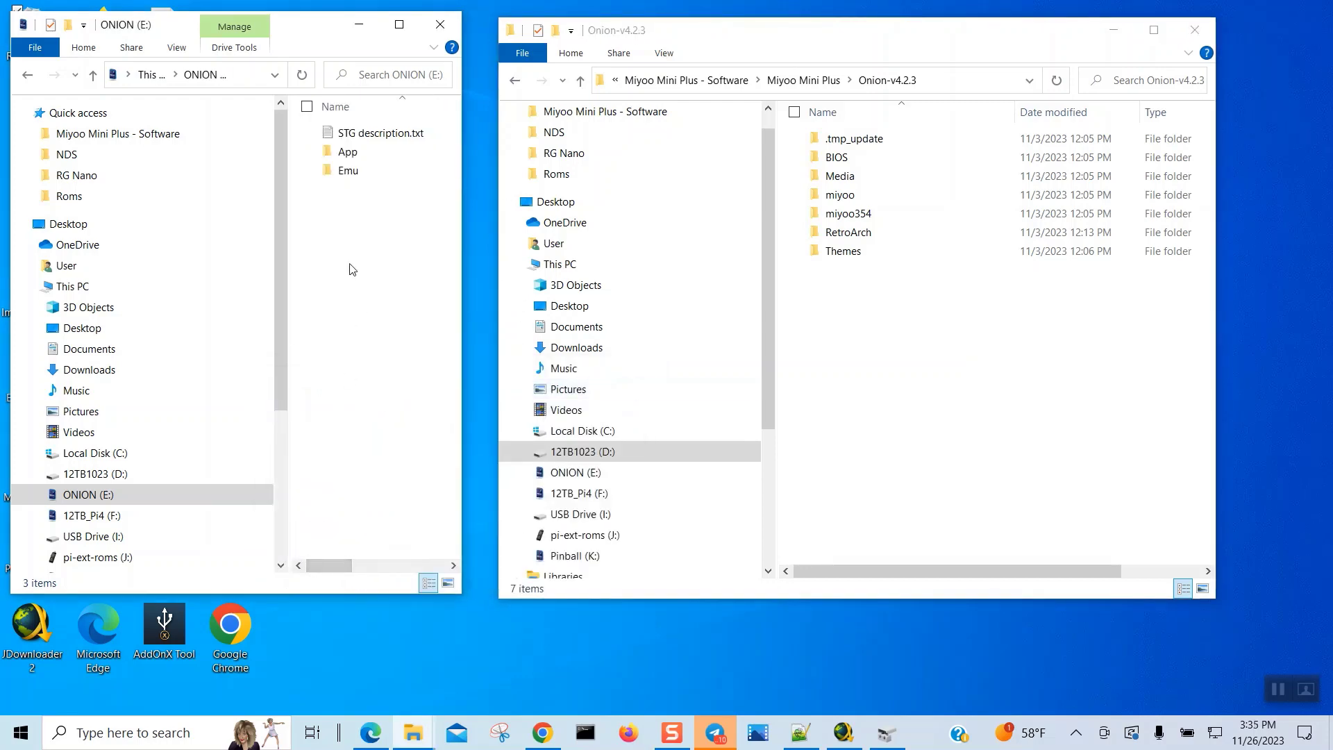
pyautogui.hotkey('ctrl', 'a')
pyautogui.press('Delete')
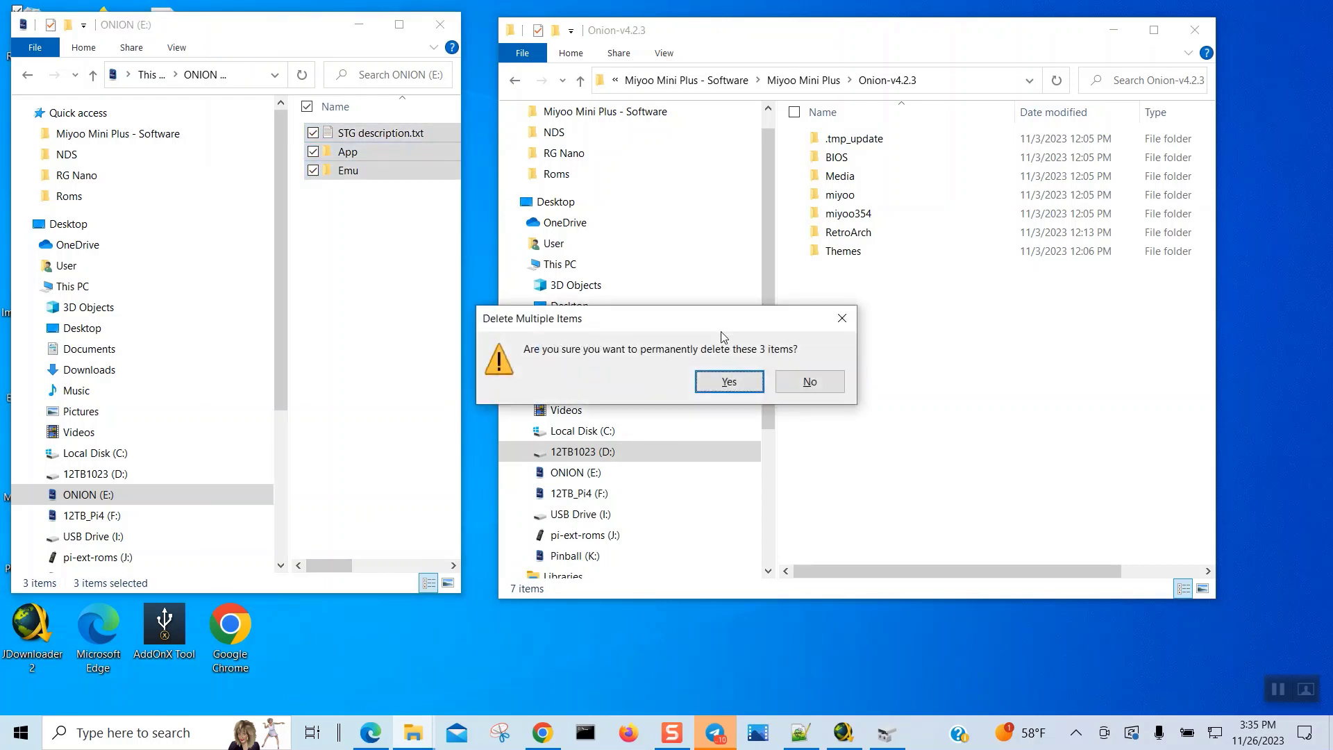
pyautogui.click(807, 382)
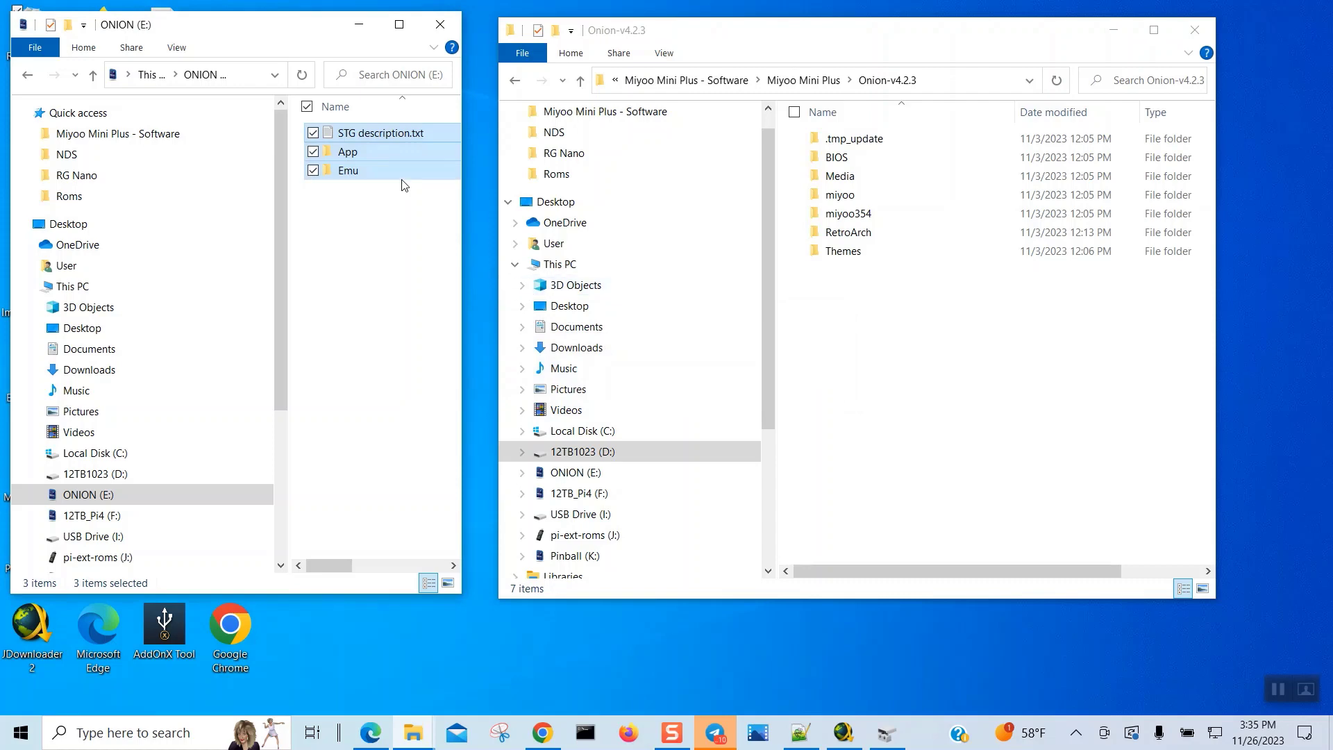
pyautogui.click(389, 156)
pyautogui.keyDown('ctrl'); pyautogui.click(402, 139); pyautogui.keyUp('ctrl')
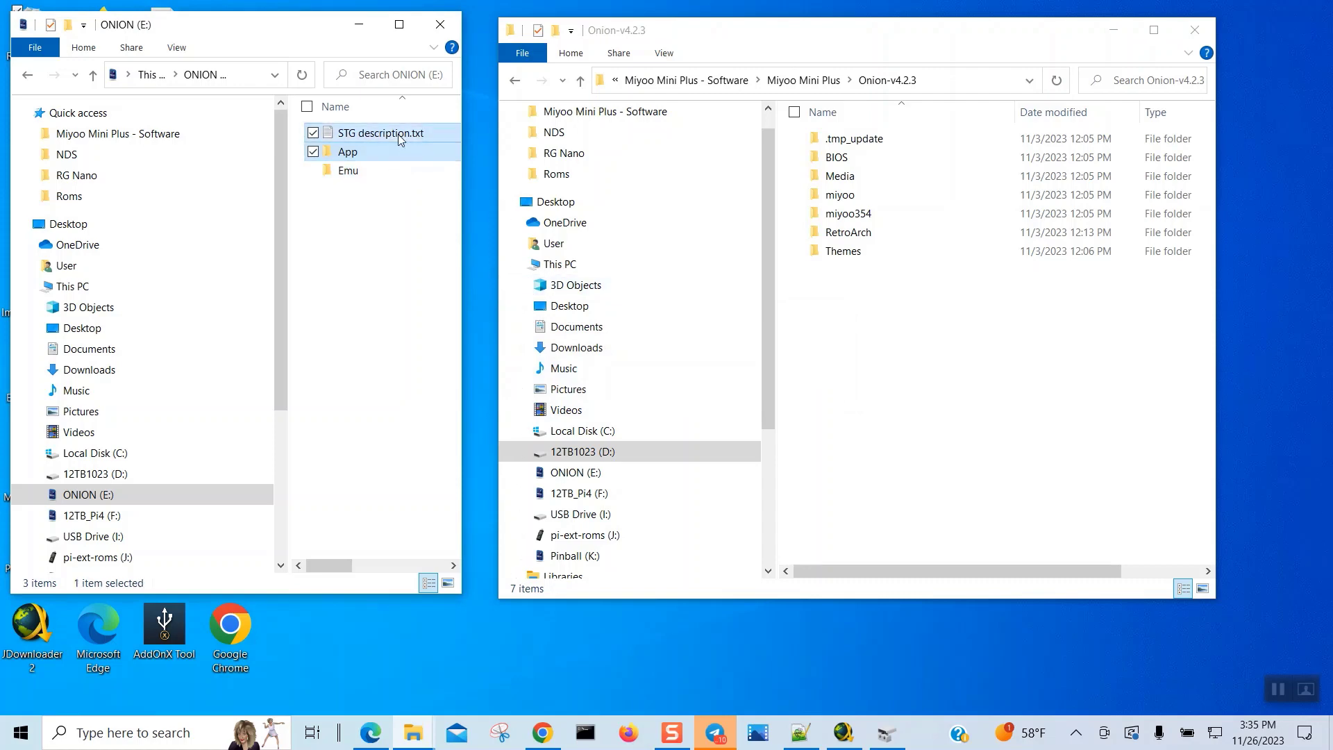
pyautogui.press('Delete')
pyautogui.press('Return')
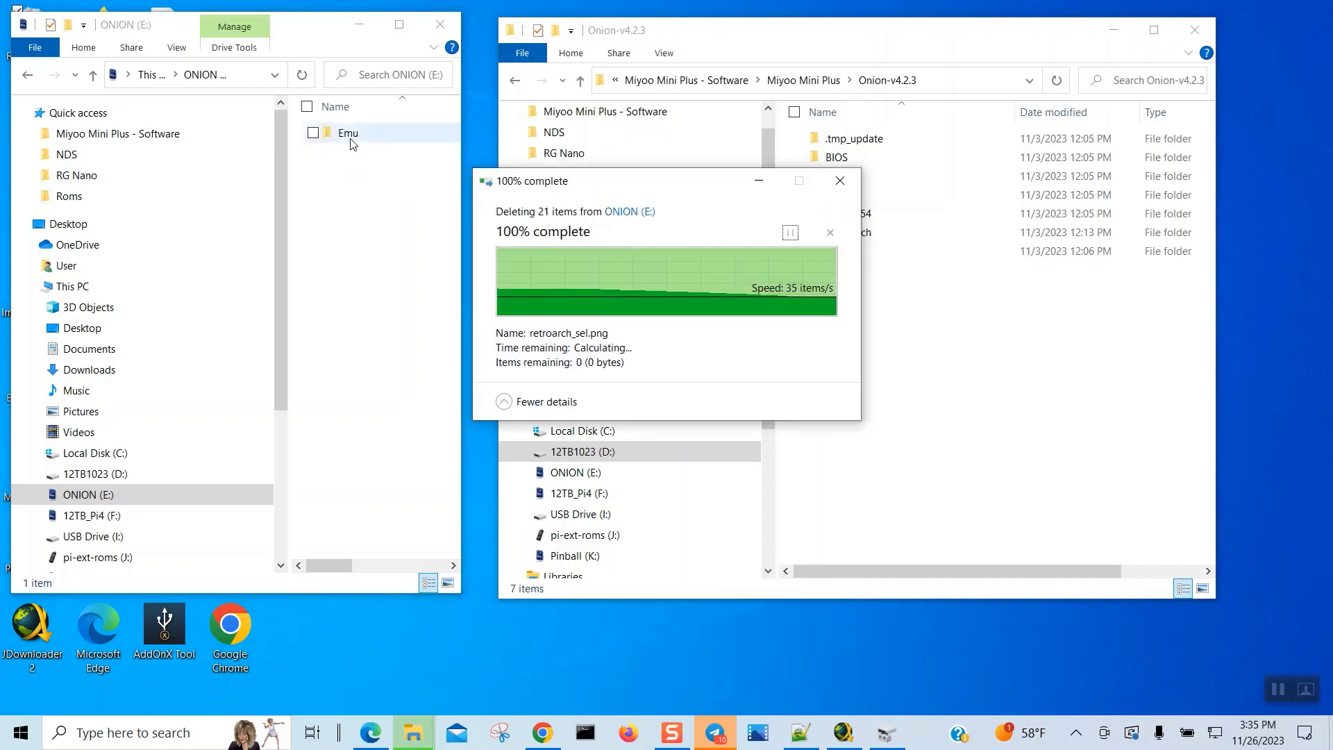
# Permanently delete all folders inside the Emu folder on ONION (E:)
pyautogui.doubleClick(351, 136)
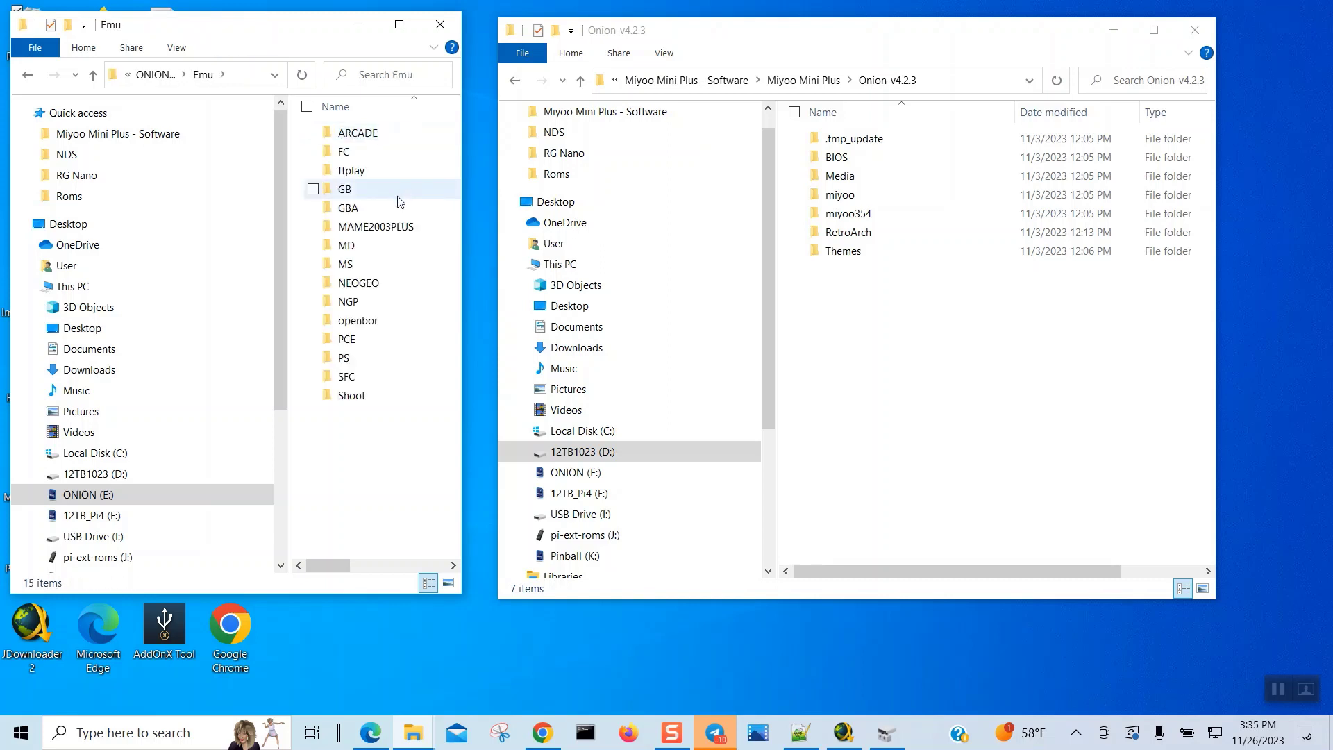
pyautogui.click(386, 394)
pyautogui.hotkey('ctrl', 'a')
pyautogui.hotkey('shift', 'Delete')
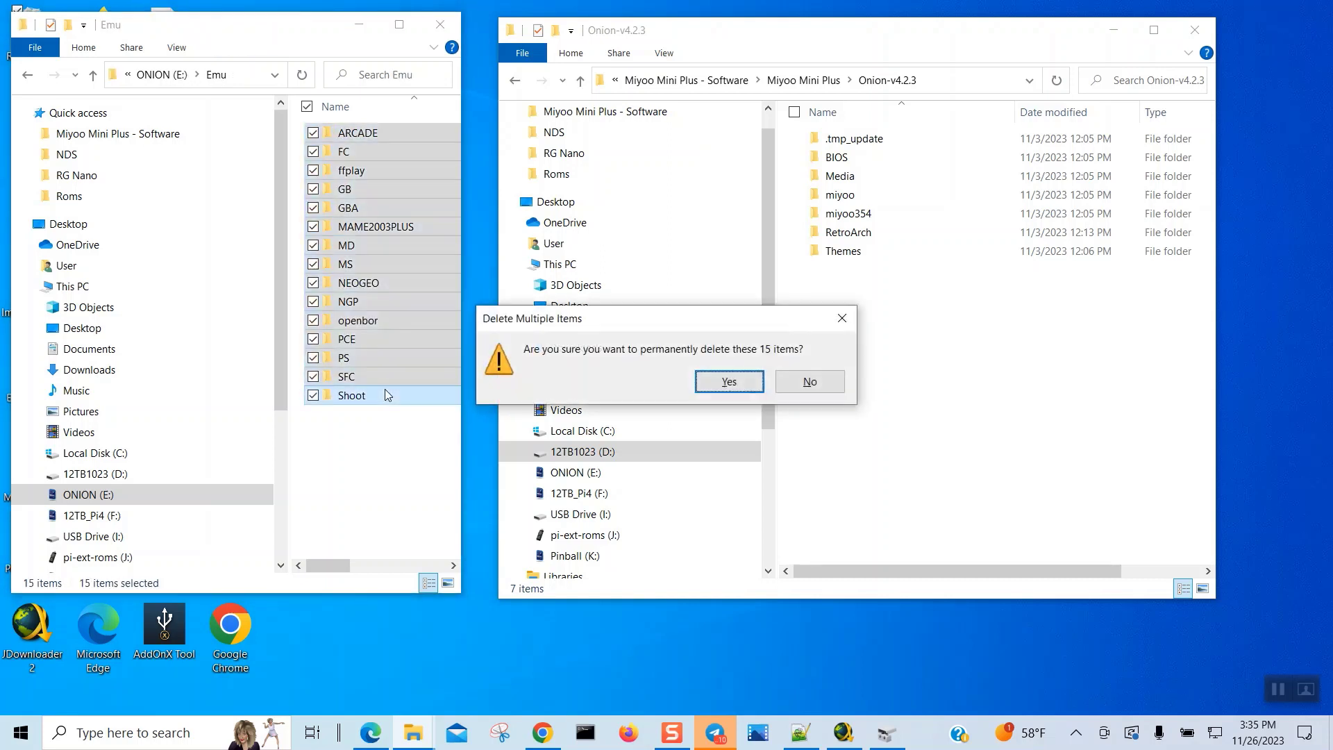
pyautogui.press('Return')
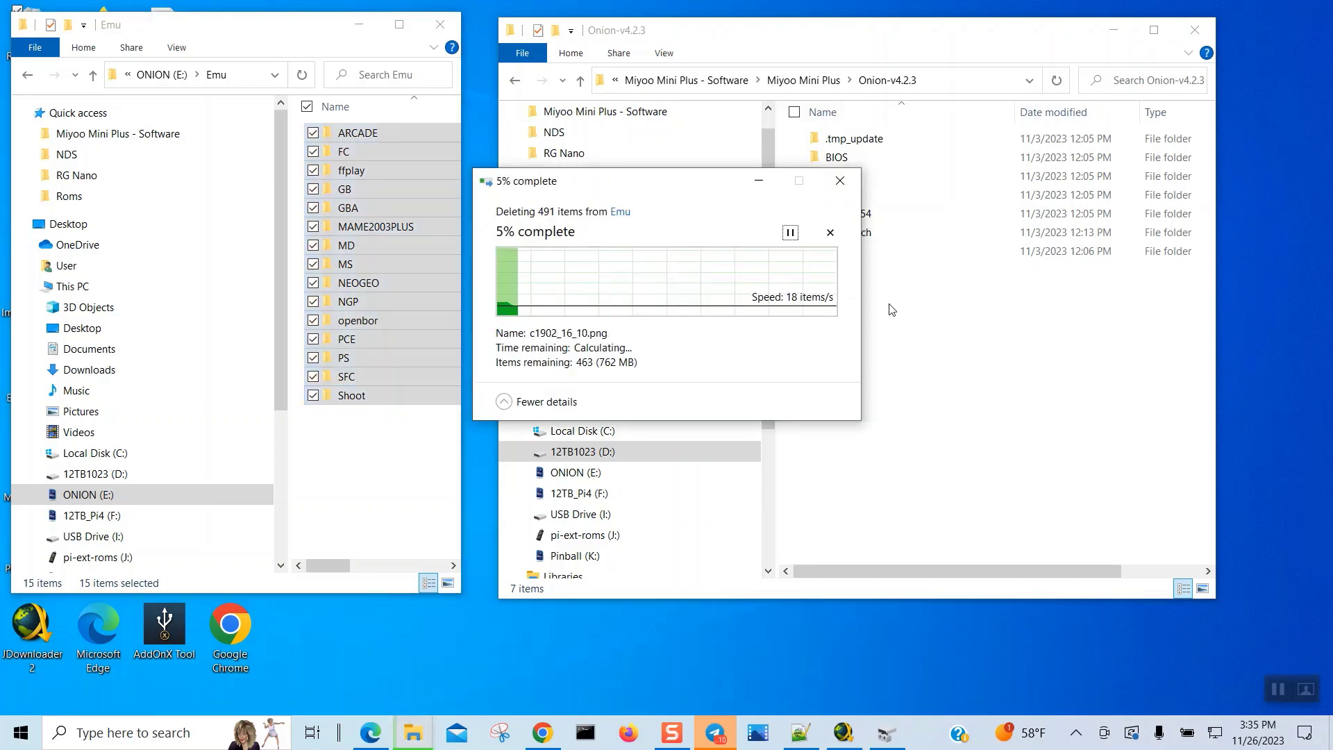
# Select all folders in Onion-v4.2.3 and return the other Explorer window to the root of ONION (E:)
pyautogui.click(892, 310)
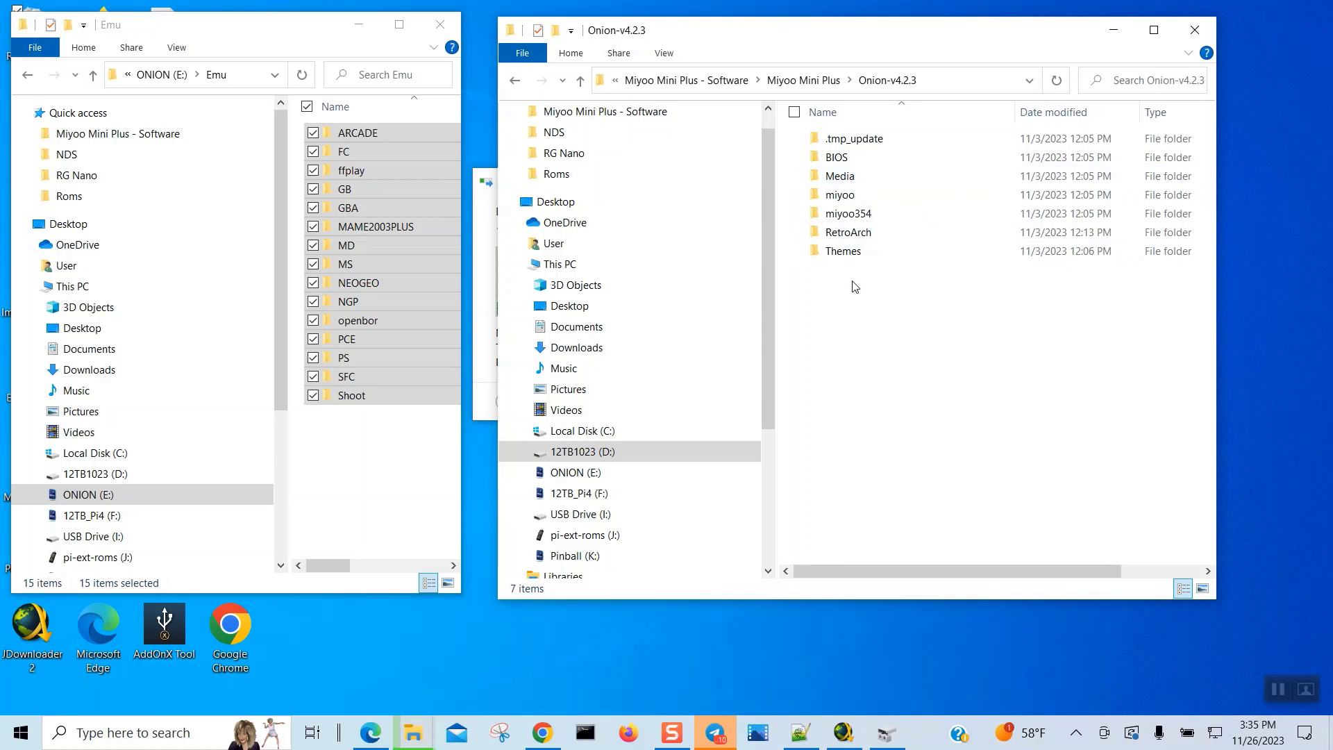
pyautogui.hotkey('ctrl', 'a')
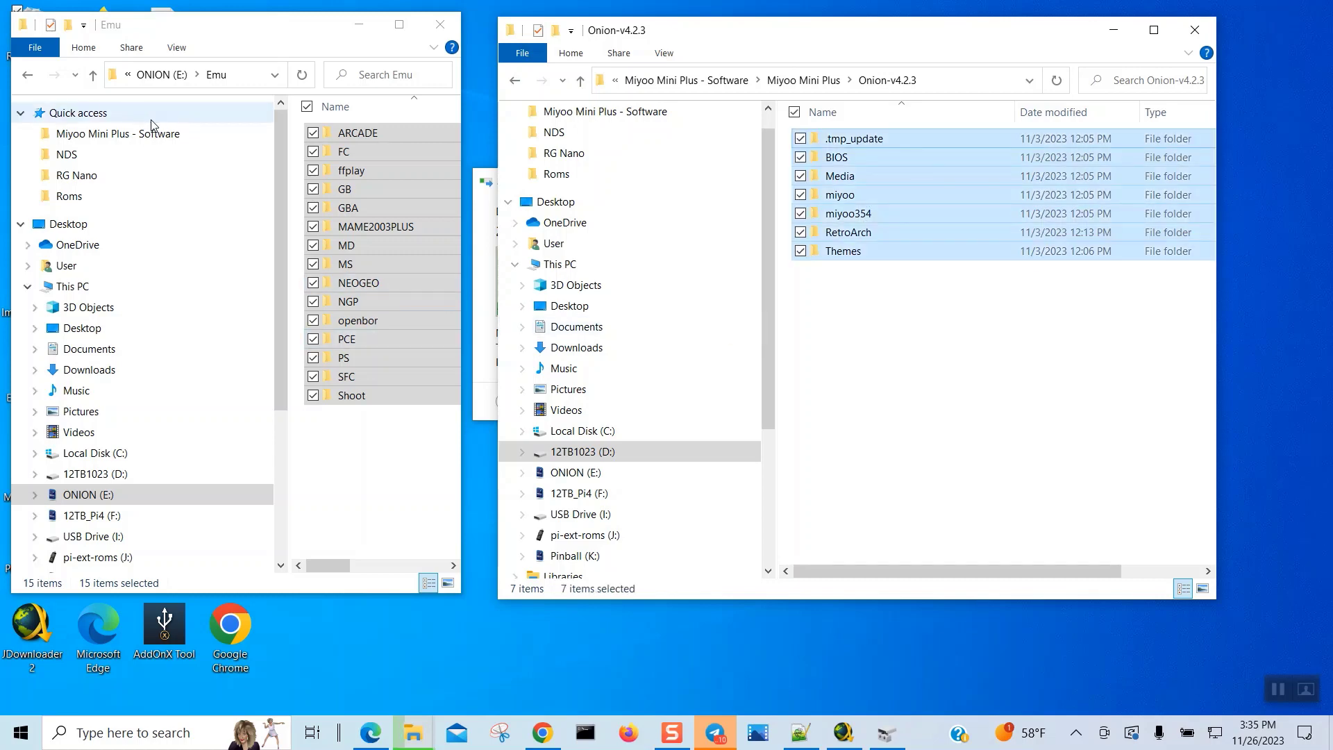
pyautogui.click(92, 78)
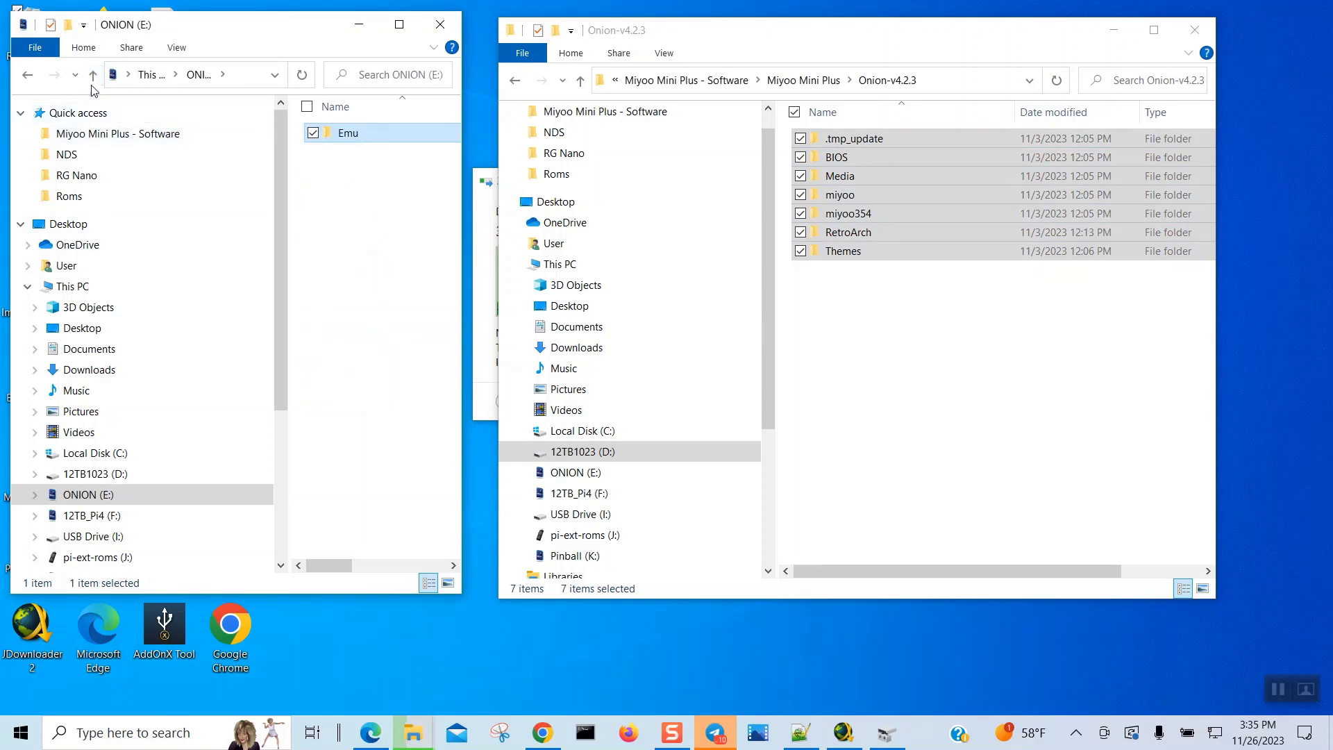
pyautogui.click(93, 75)
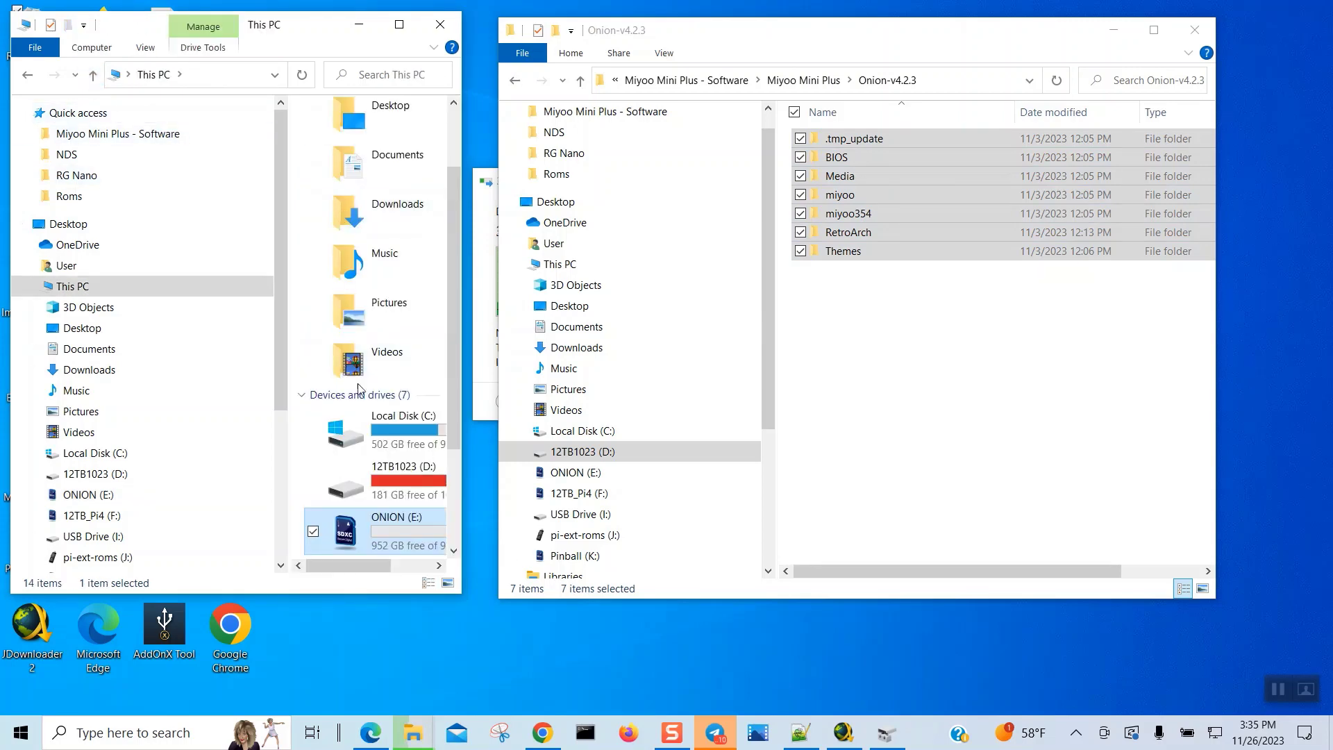
pyautogui.click(21, 76)
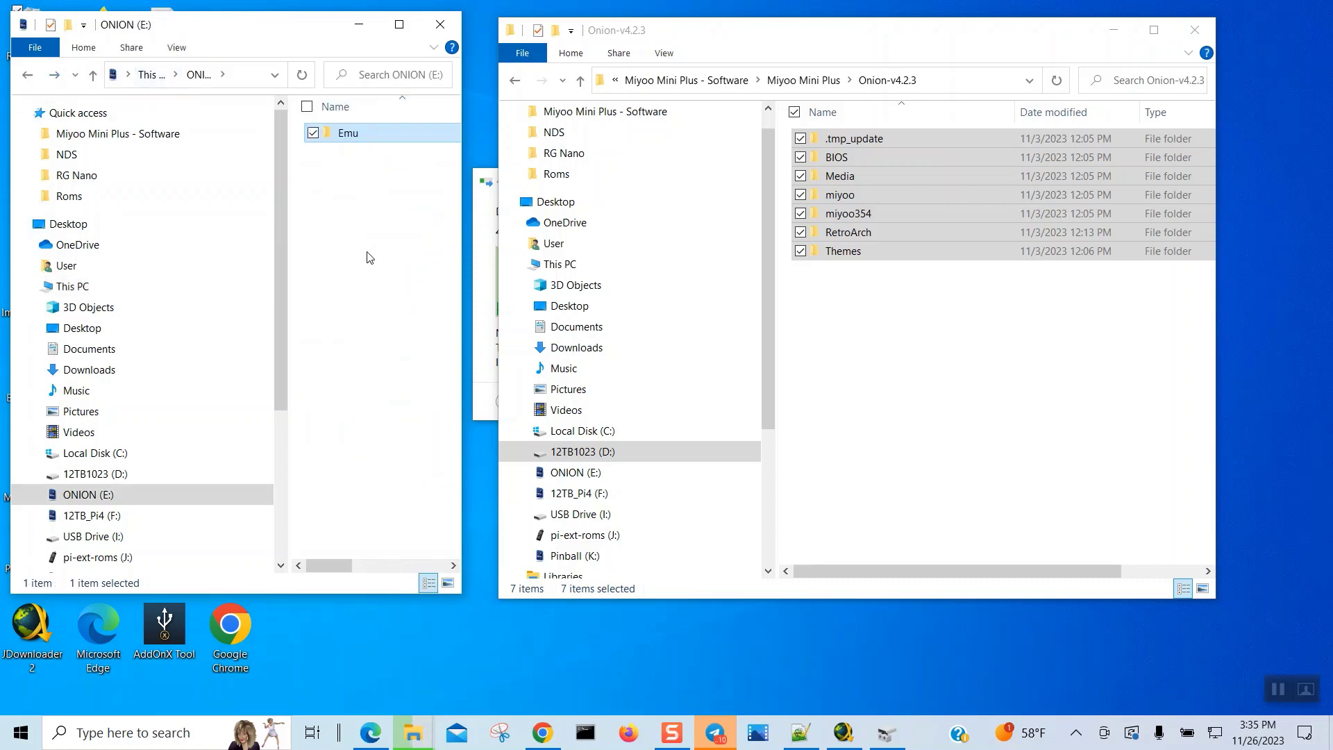
pyautogui.click(369, 257)
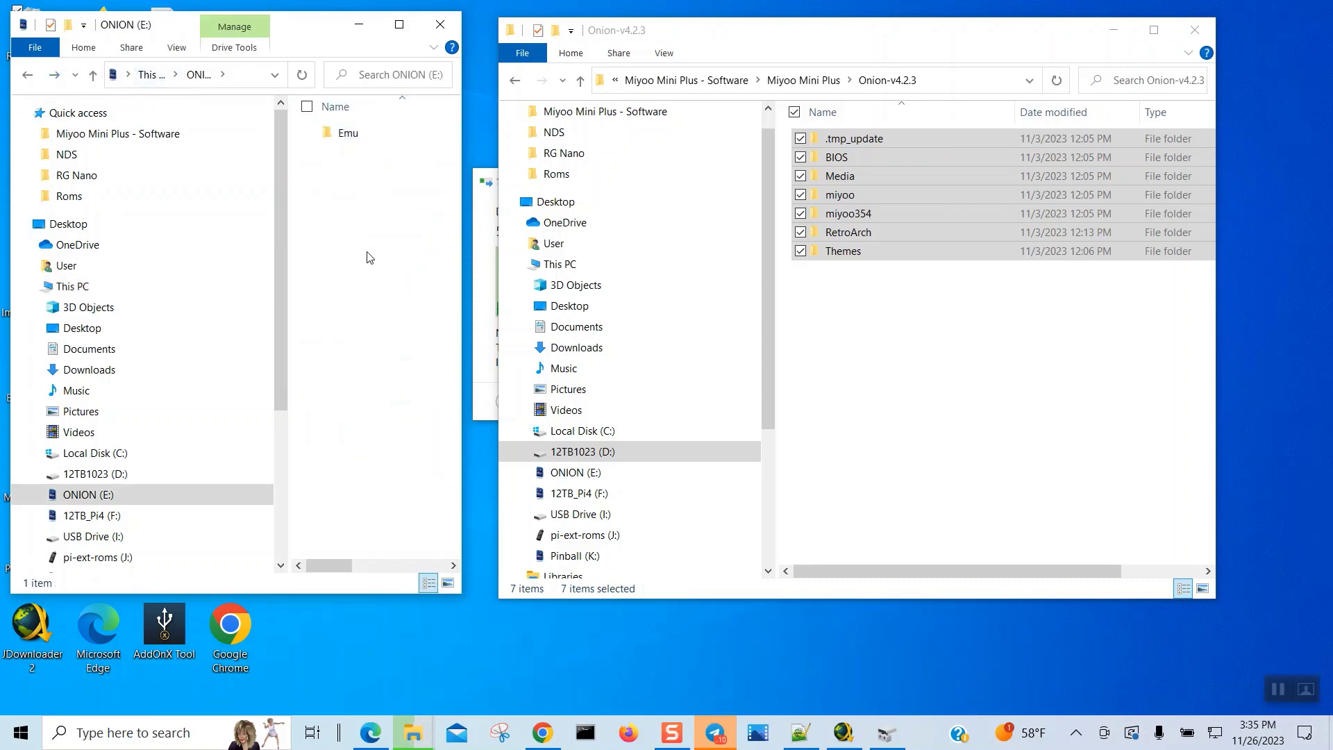
# Try to permanently delete the Emu folder from ONION (E:), retrying the missing item once and cancelling the interrupted deletions
pyautogui.click(342, 139)
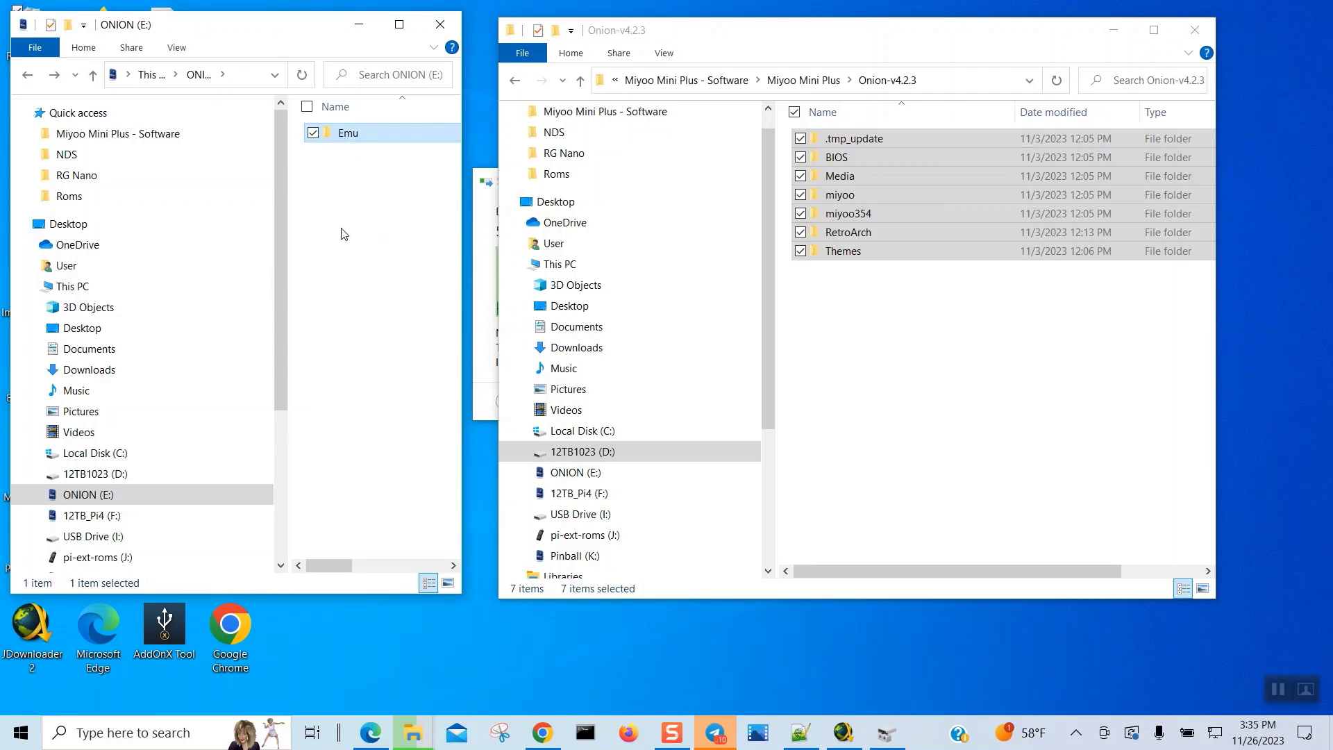
pyautogui.press('Delete')
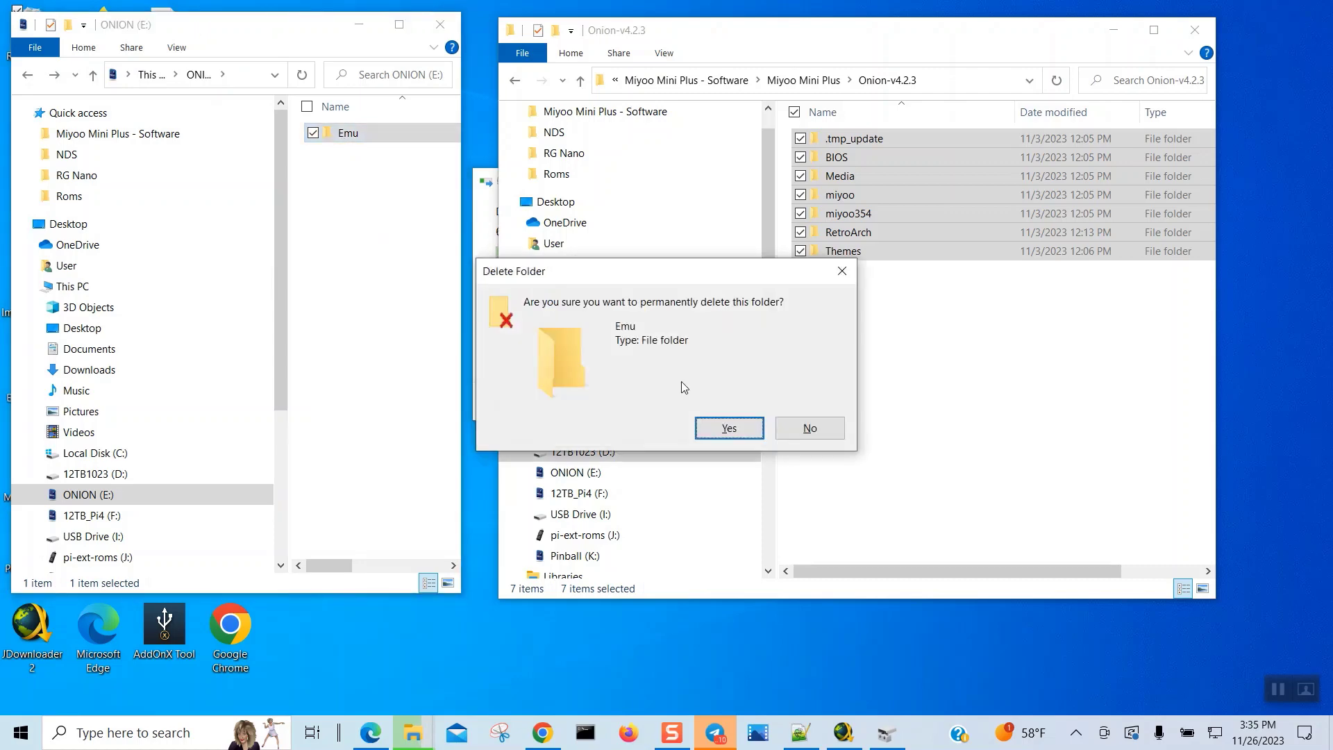
pyautogui.click(723, 419)
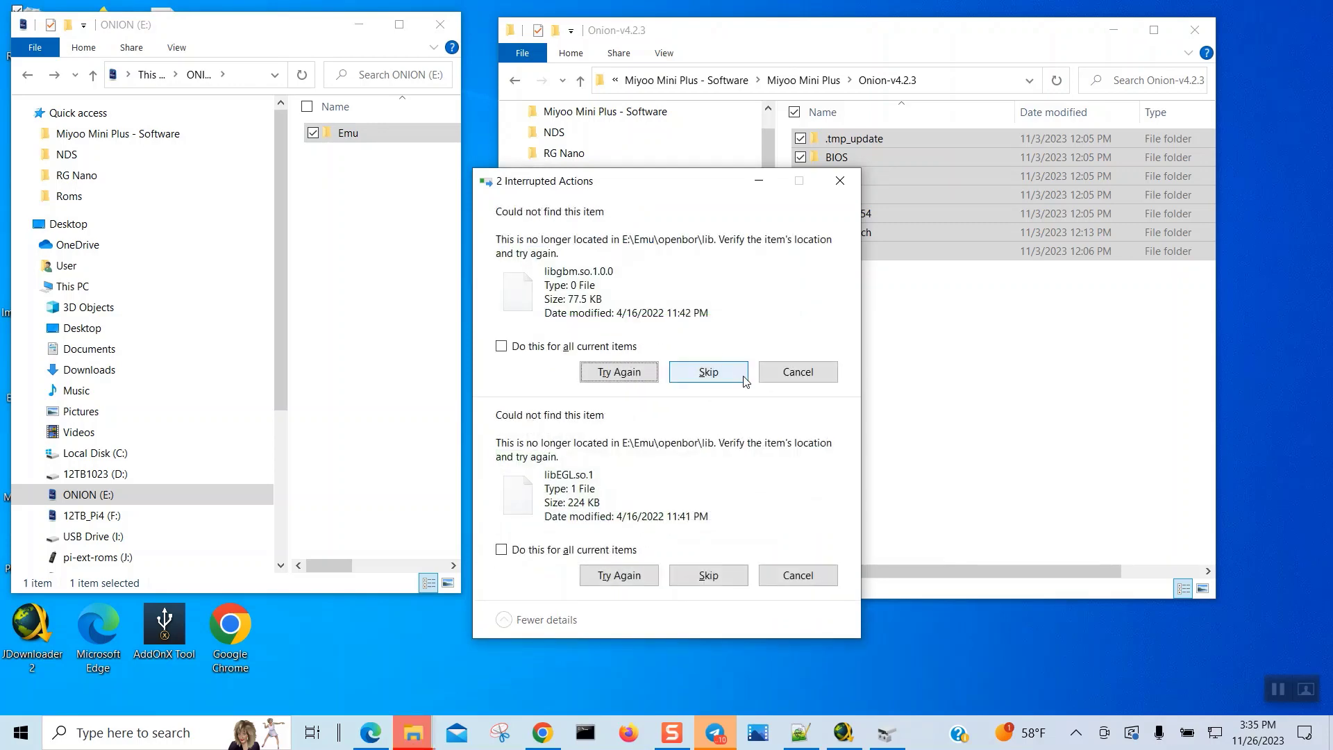
pyautogui.click(799, 375)
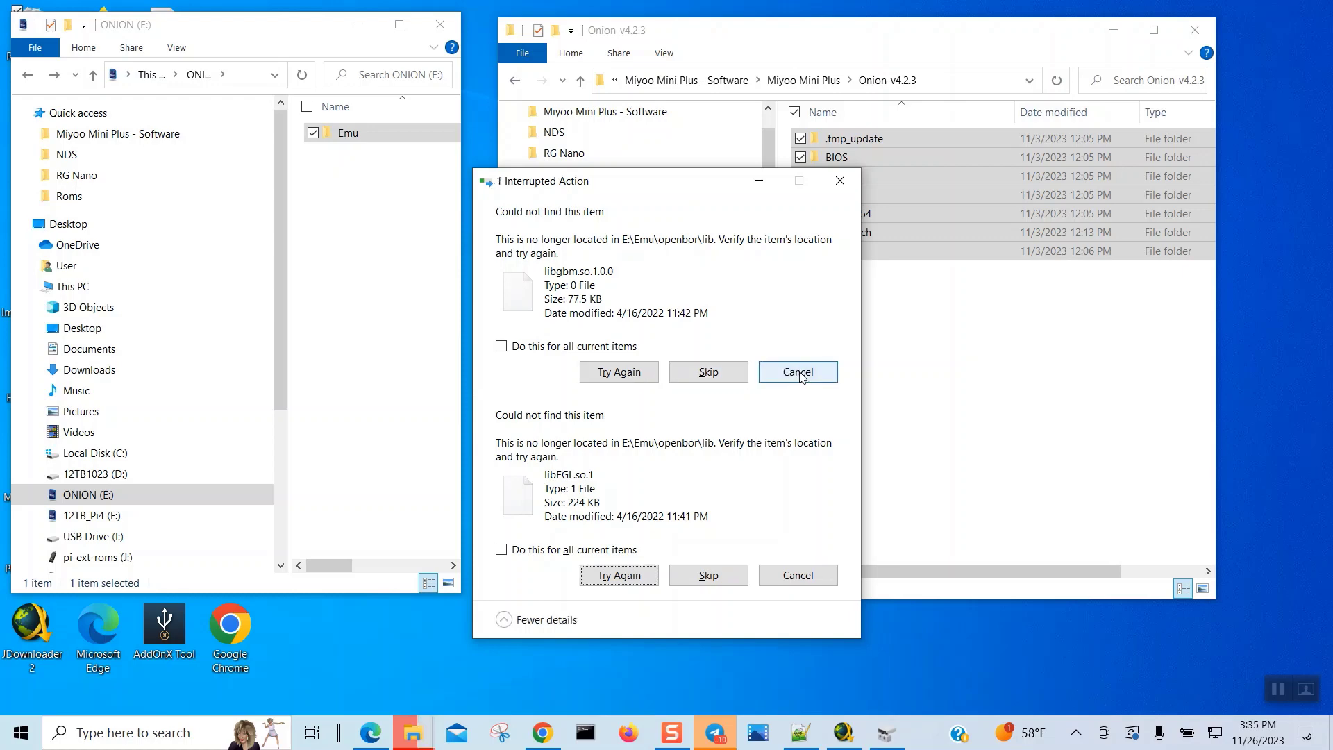
pyautogui.click(800, 374)
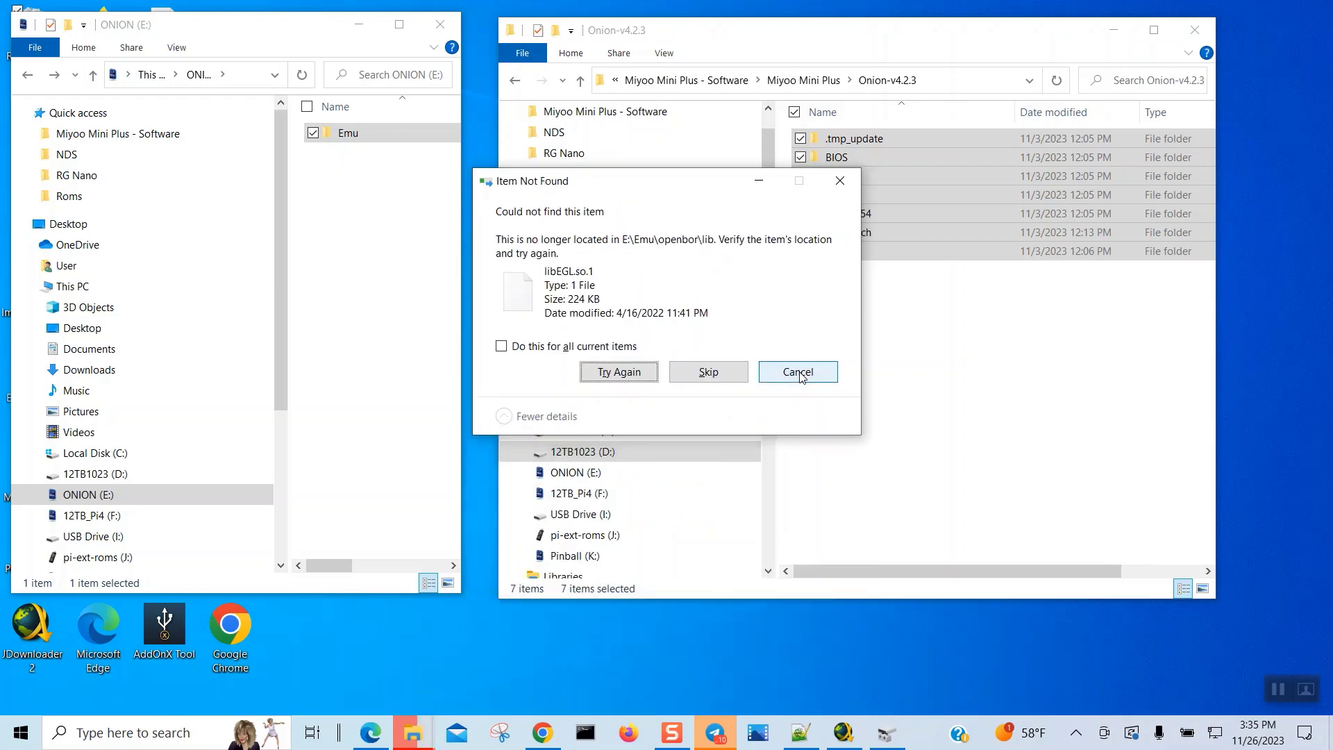
pyautogui.click(614, 360)
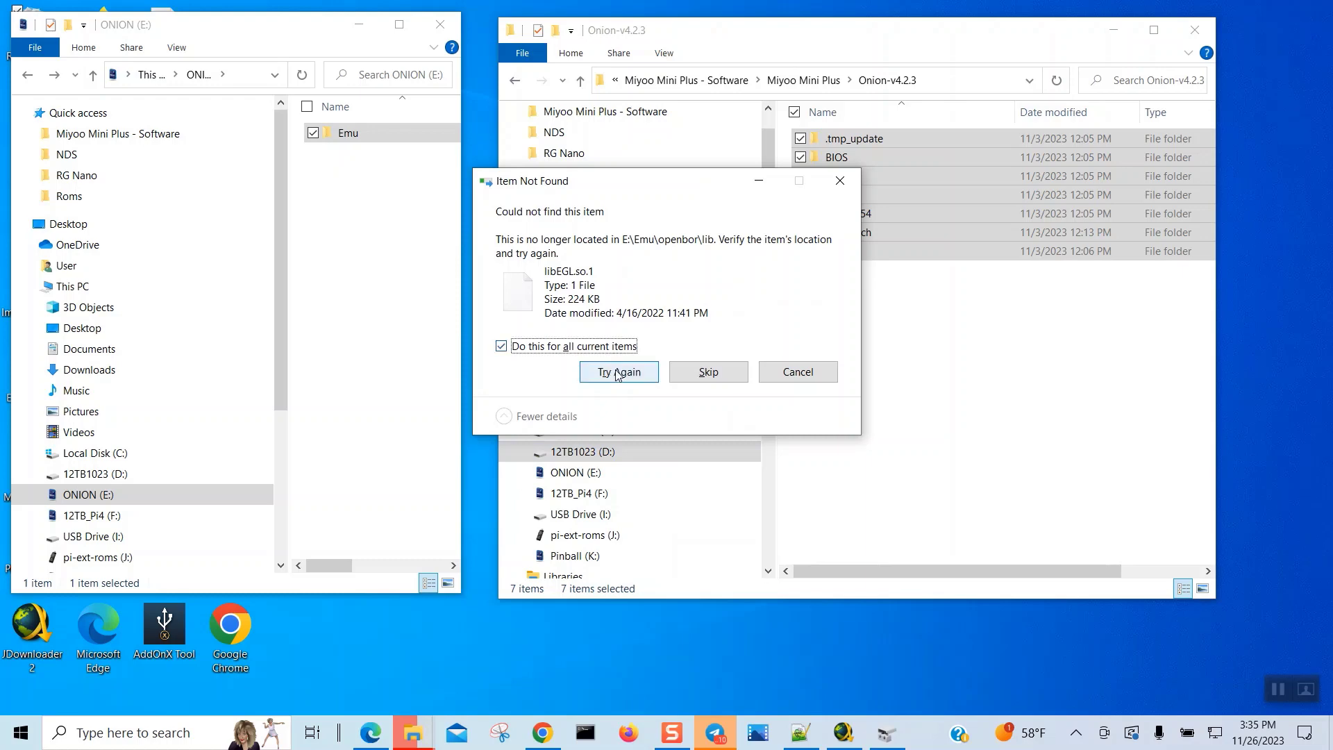
pyautogui.click(616, 373)
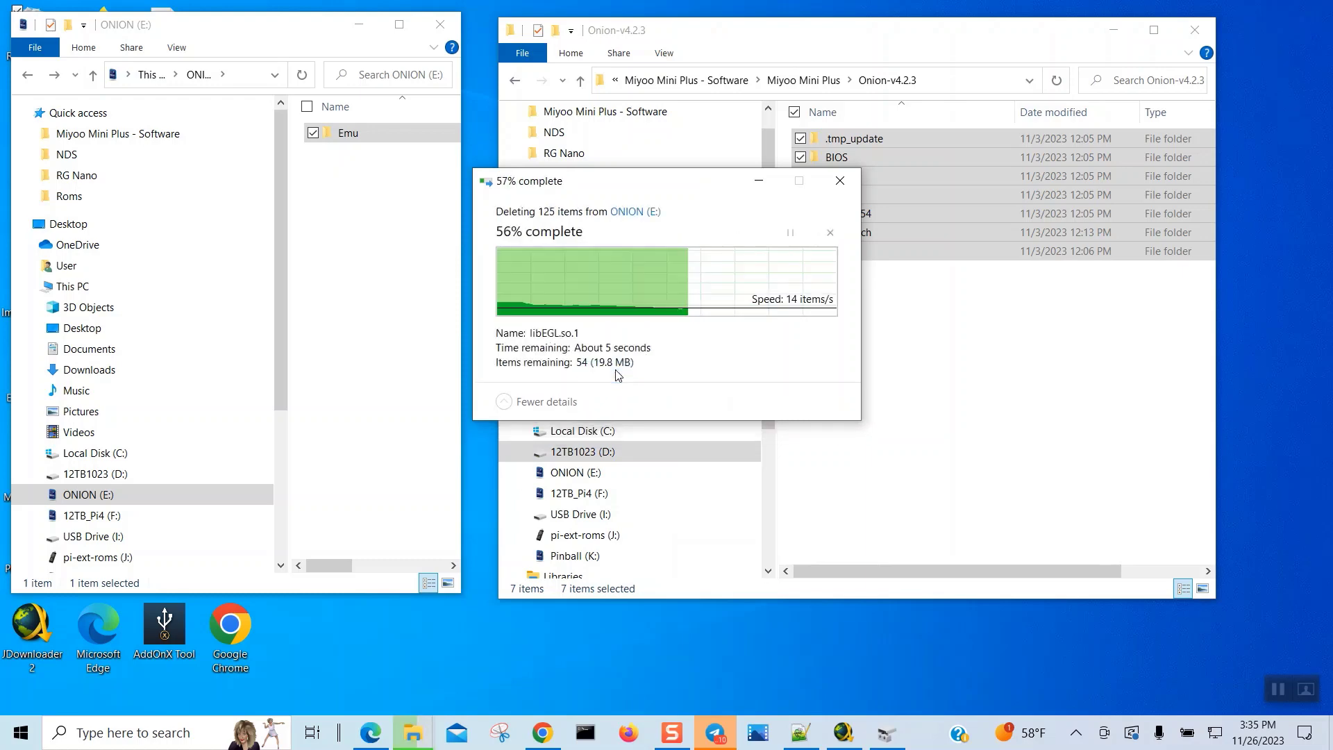
pyautogui.click(617, 373)
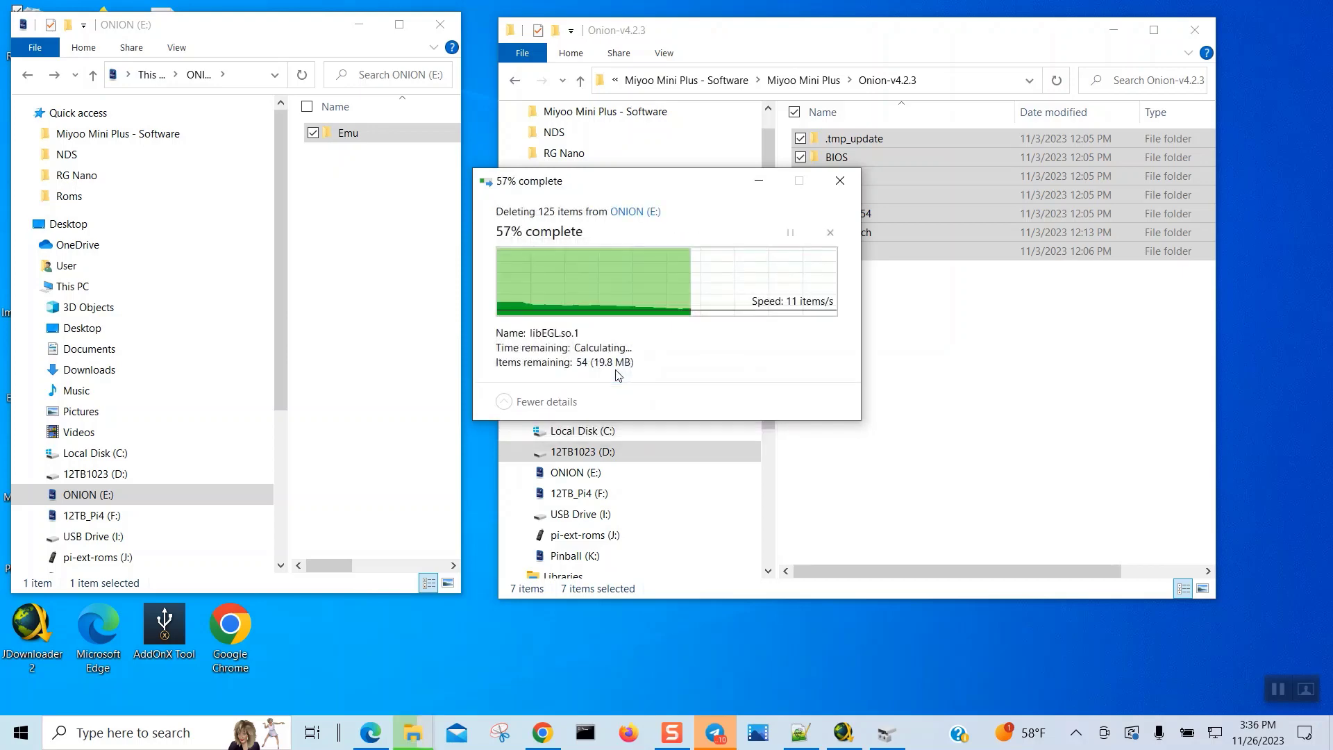
pyautogui.click(791, 373)
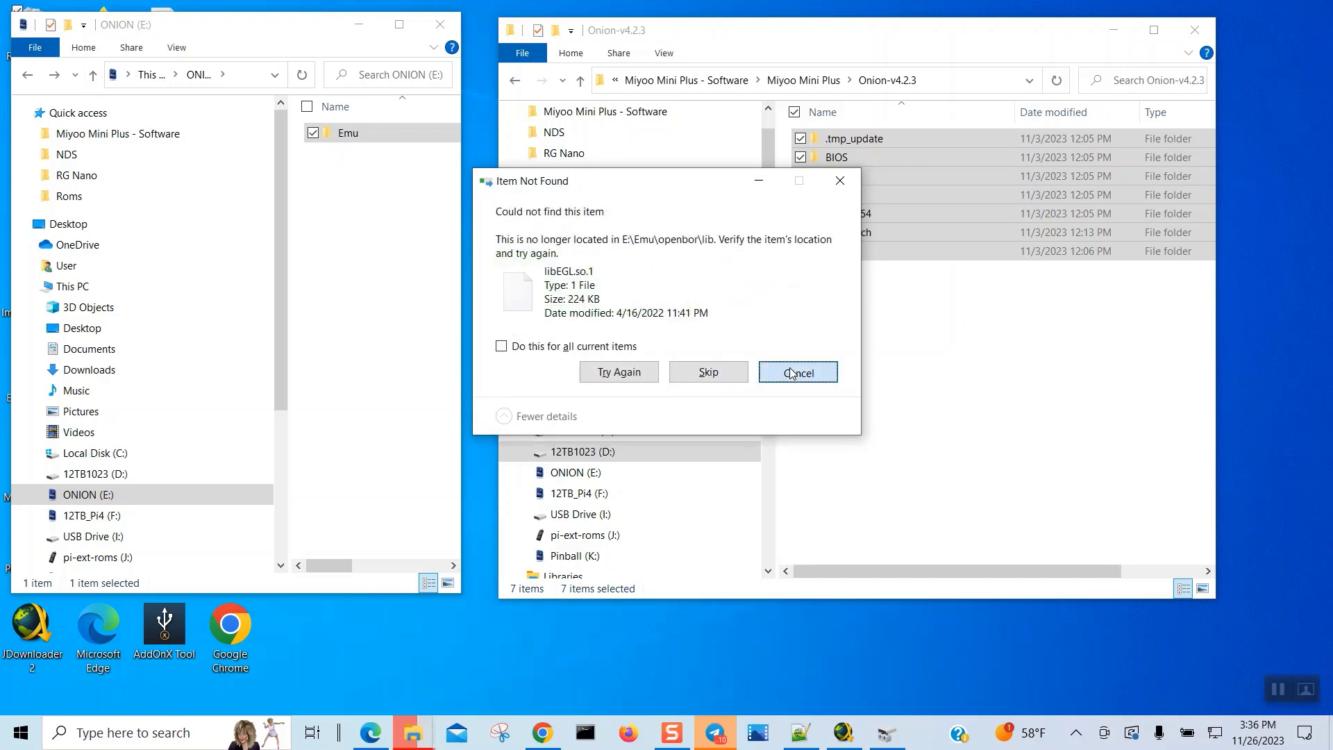
# Permanently delete the leftover Emu folder at the root of ONION (E:)
pyautogui.click(334, 220)
pyautogui.click(361, 137)
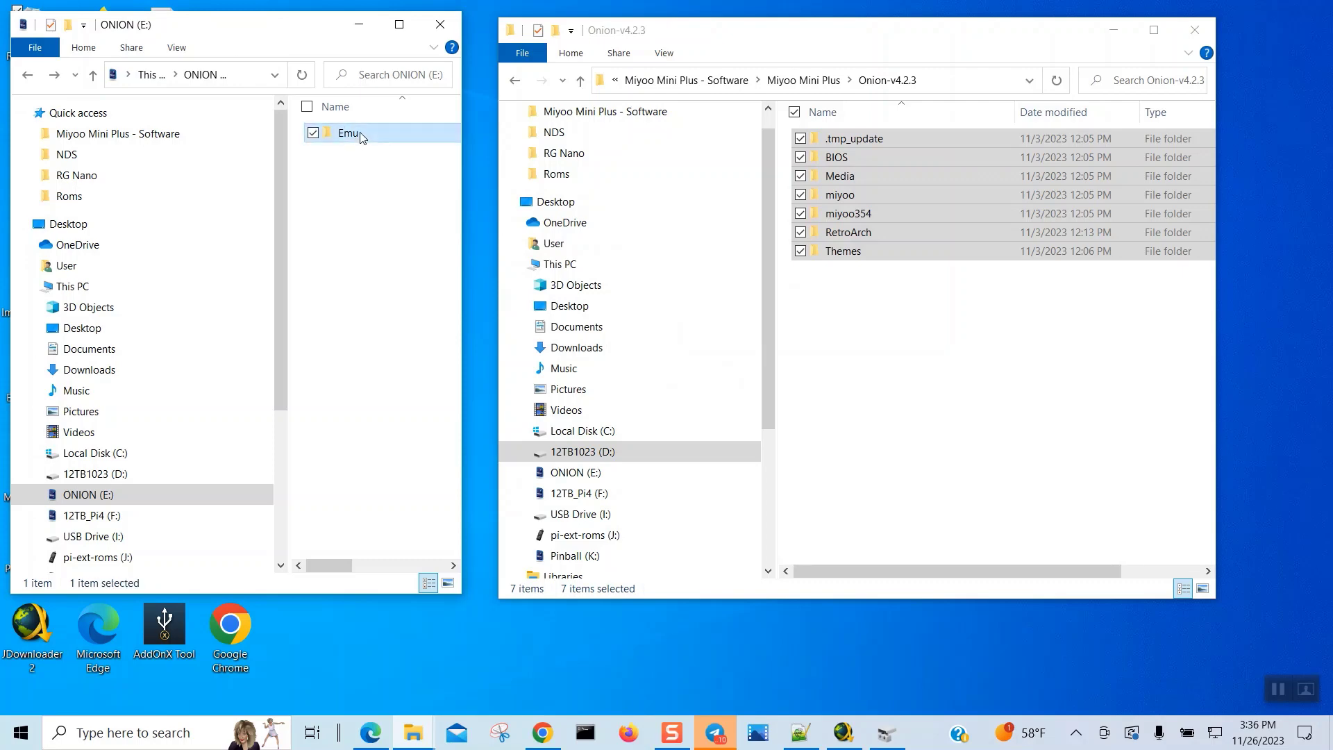
pyautogui.press('Delete')
pyautogui.press('Return')
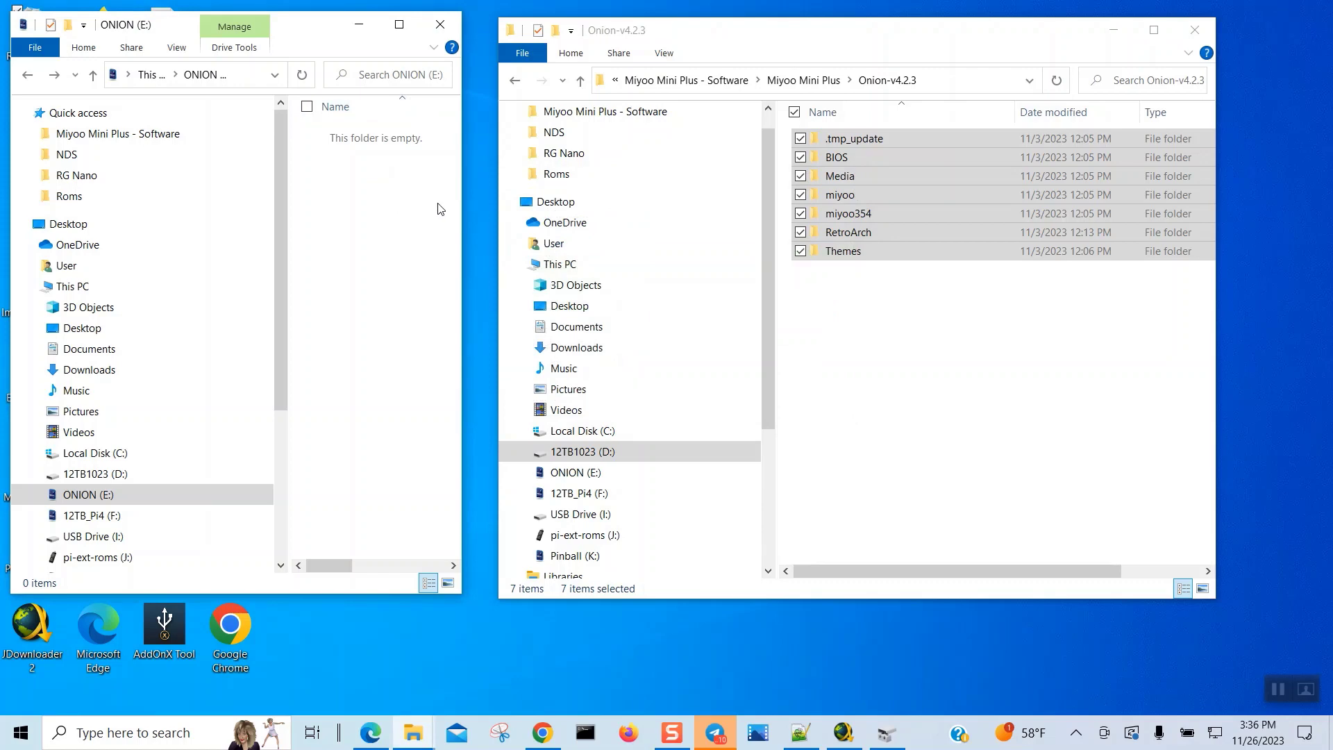
# Widen the ONION (E:) window and copy all selected Onion-v4.2.3 folders to the root of the drive
pyautogui.moveTo(464, 216); pyautogui.dragTo(669, 221)
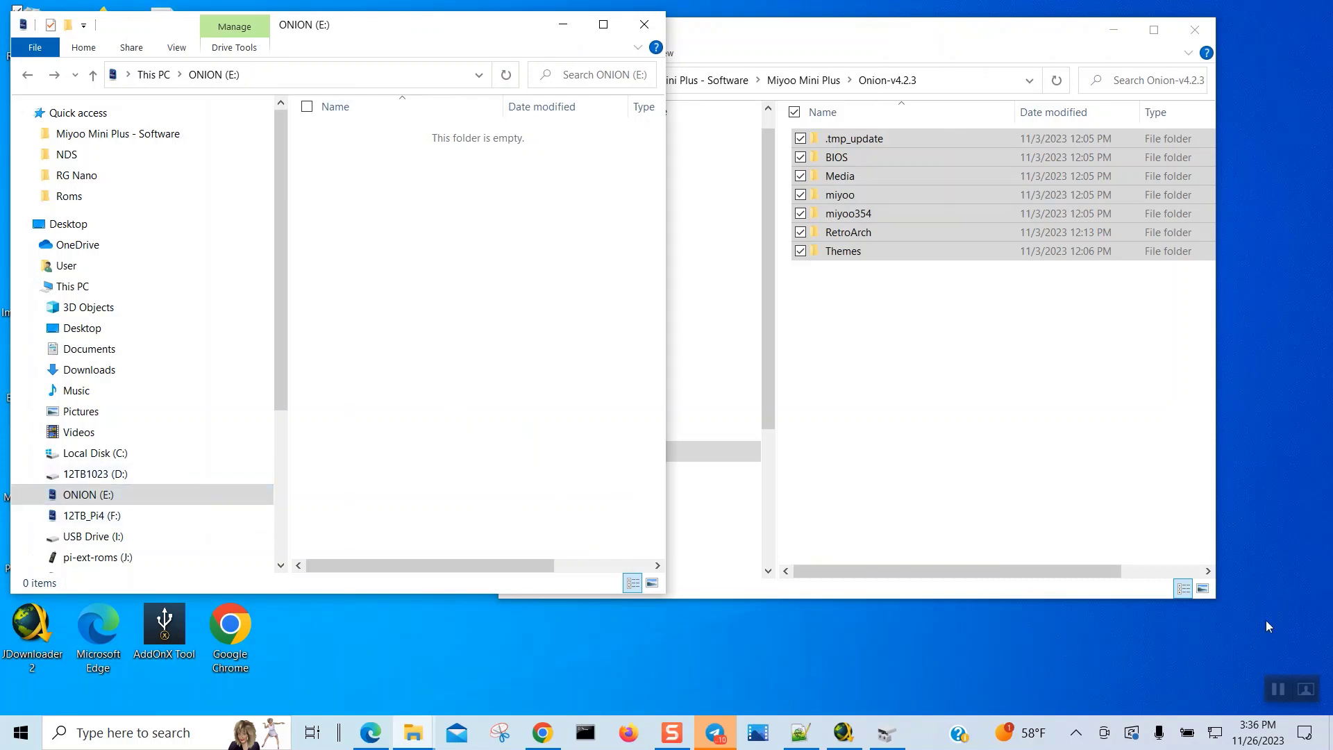
pyautogui.click(847, 685)
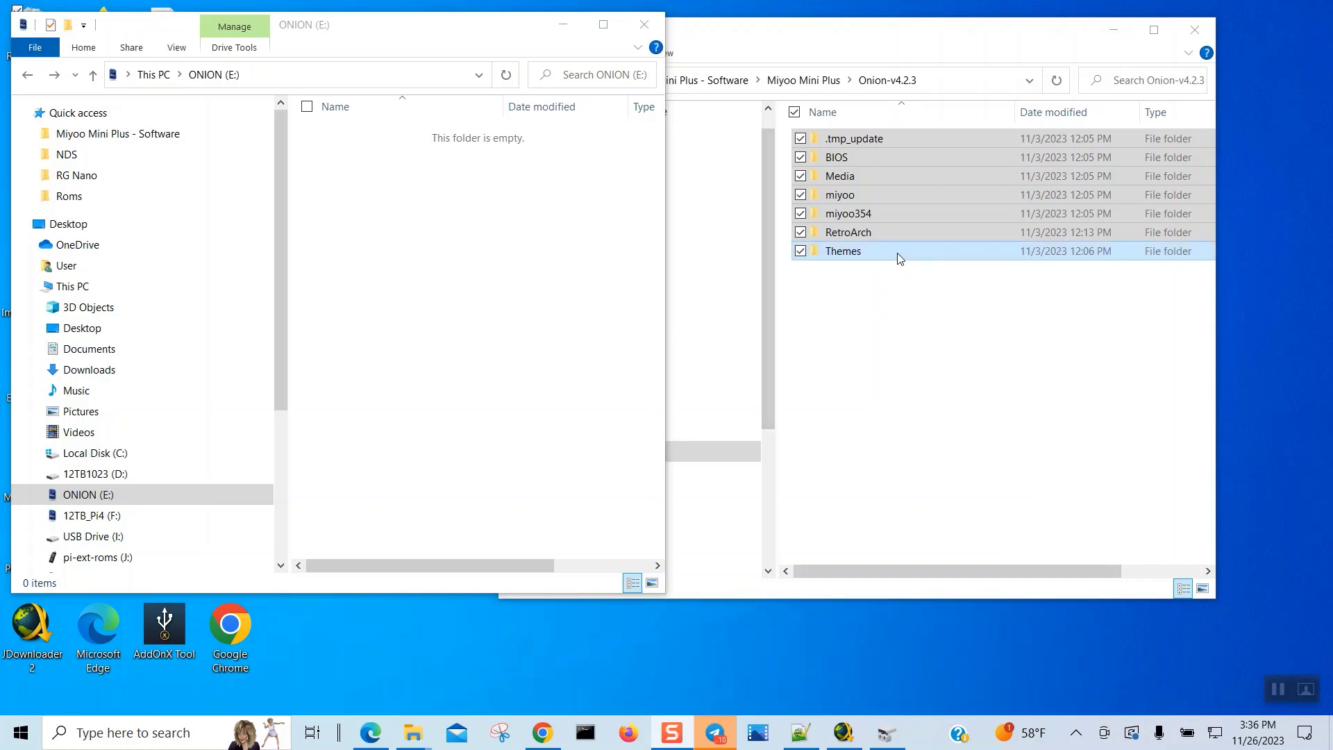
pyautogui.moveTo(843, 251); pyautogui.dragTo(472, 347)
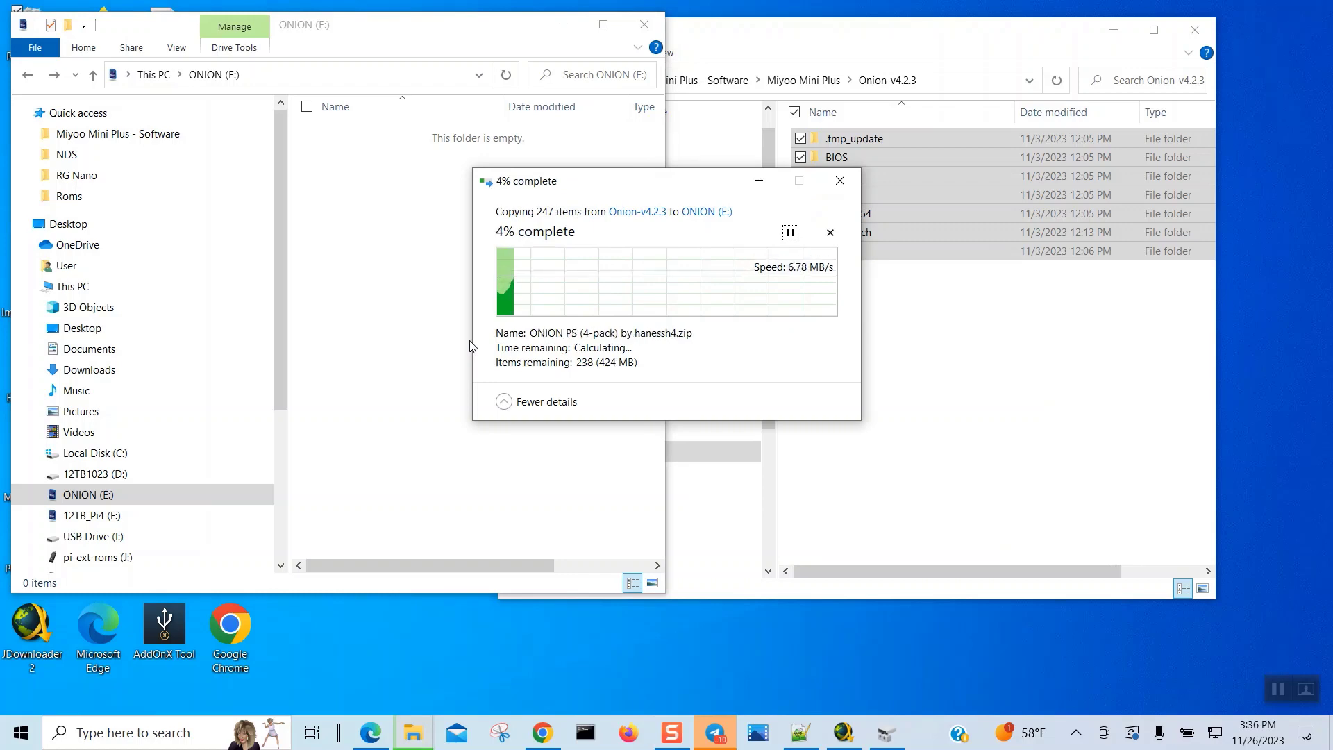
# In the Notepad++ links file, correct the misspelled Myioo to Miyoo in the Mini Plus Cores heading
pyautogui.click(795, 733)
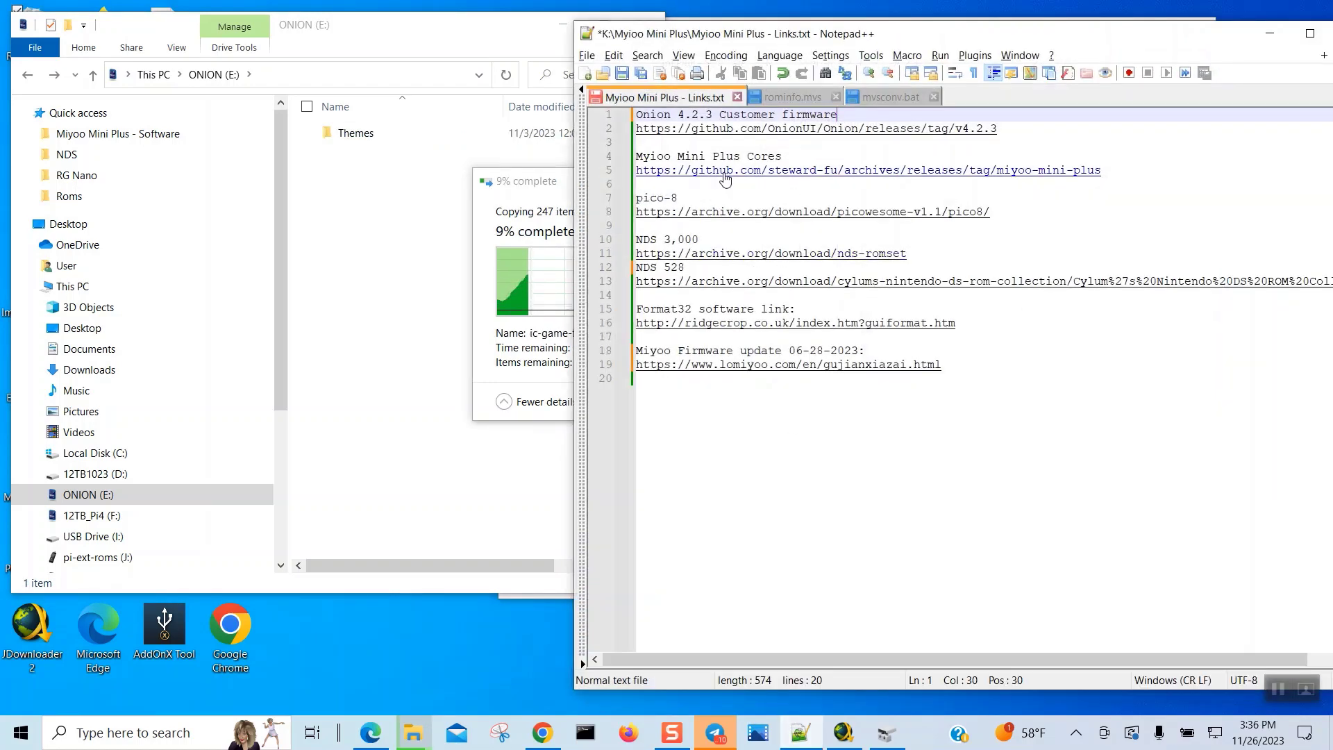
pyautogui.click(654, 157)
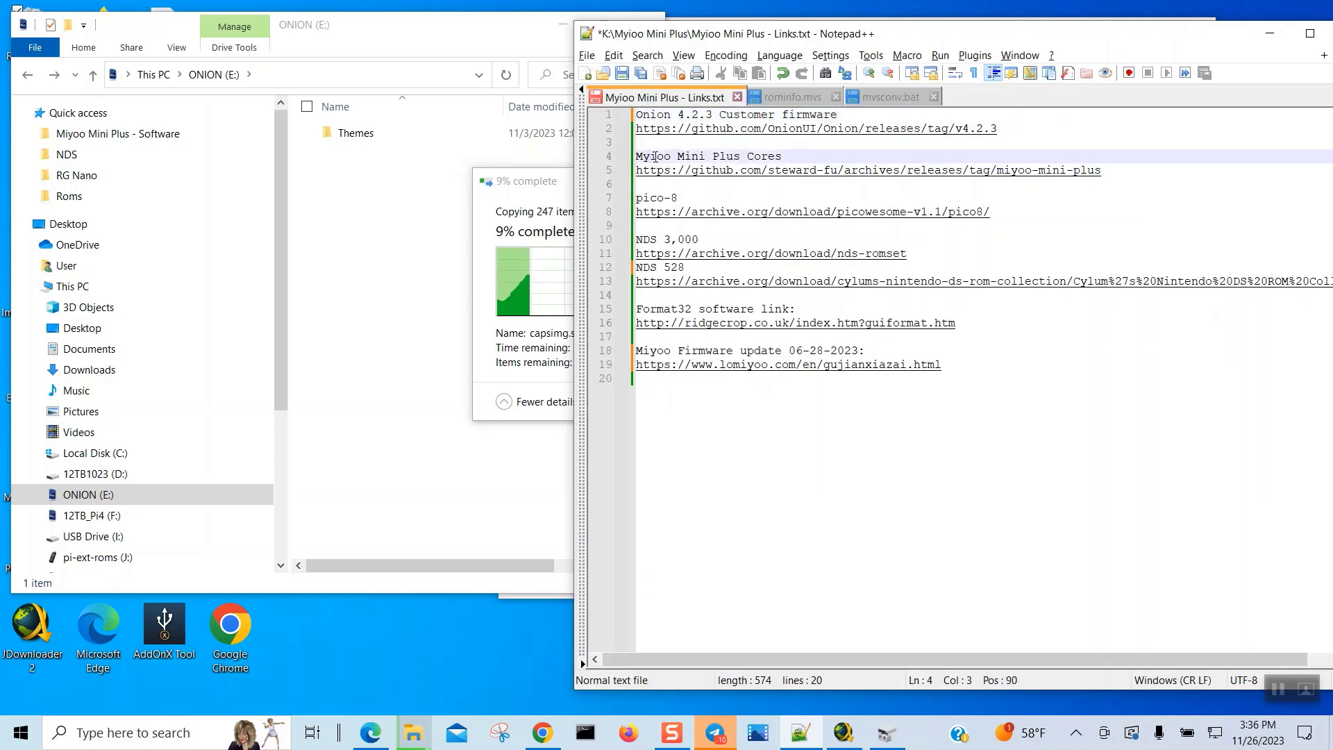
pyautogui.click(658, 157)
pyautogui.press('BackSpace')
pyautogui.press('BackSpace')
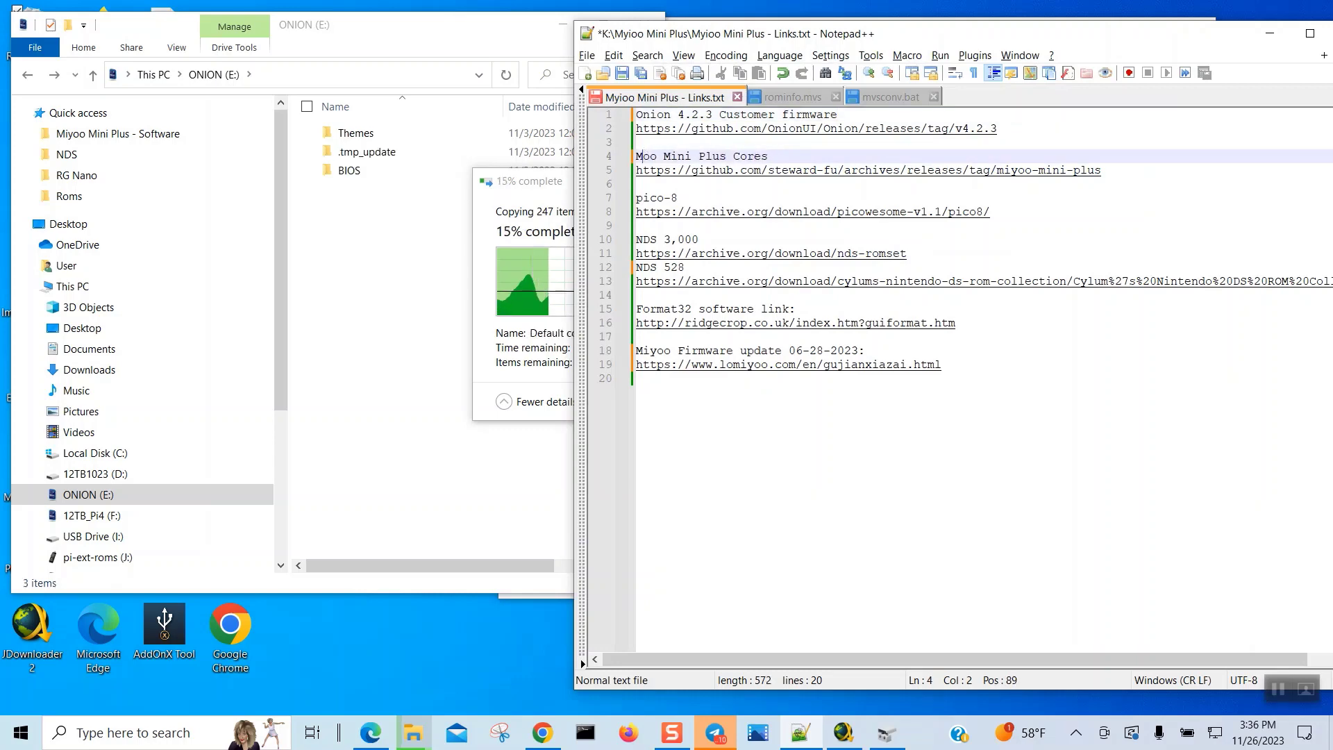
pyautogui.write('iy')
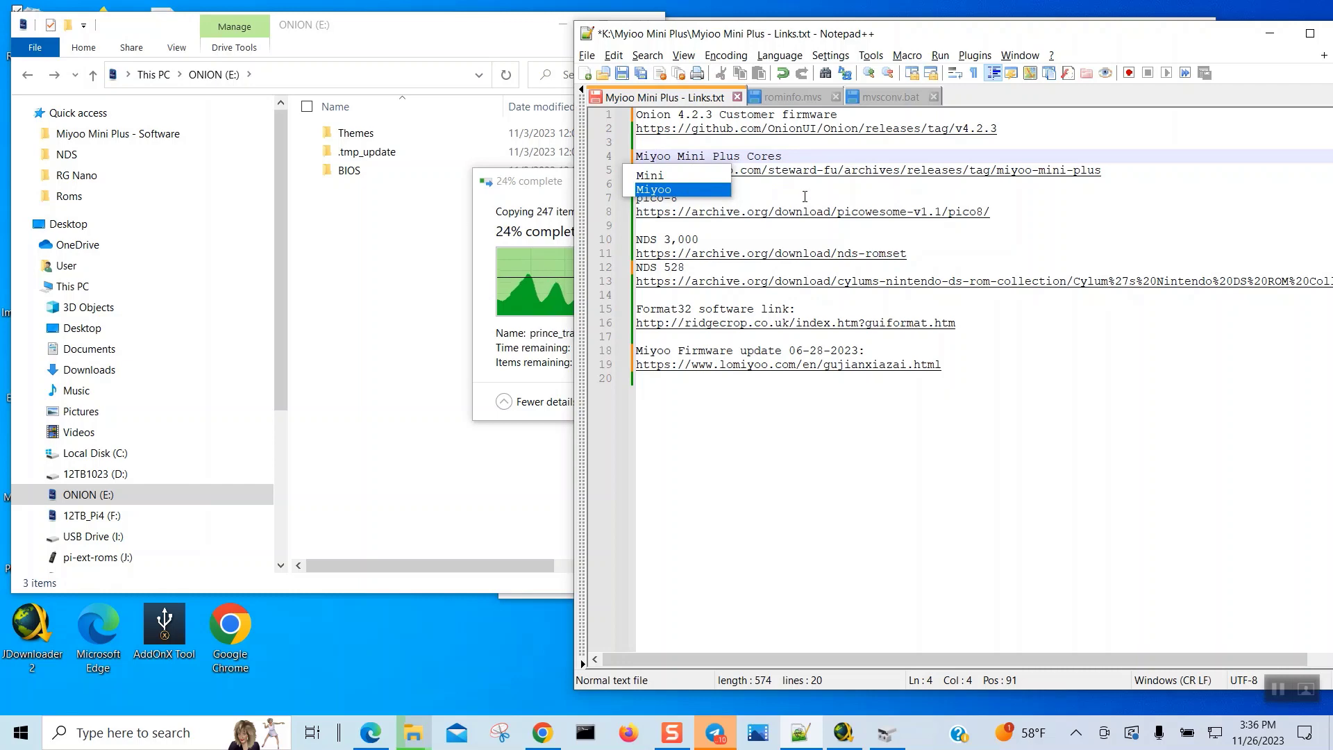
pyautogui.press('Return')
pyautogui.press('BackSpace')
pyautogui.press('BackSpace')
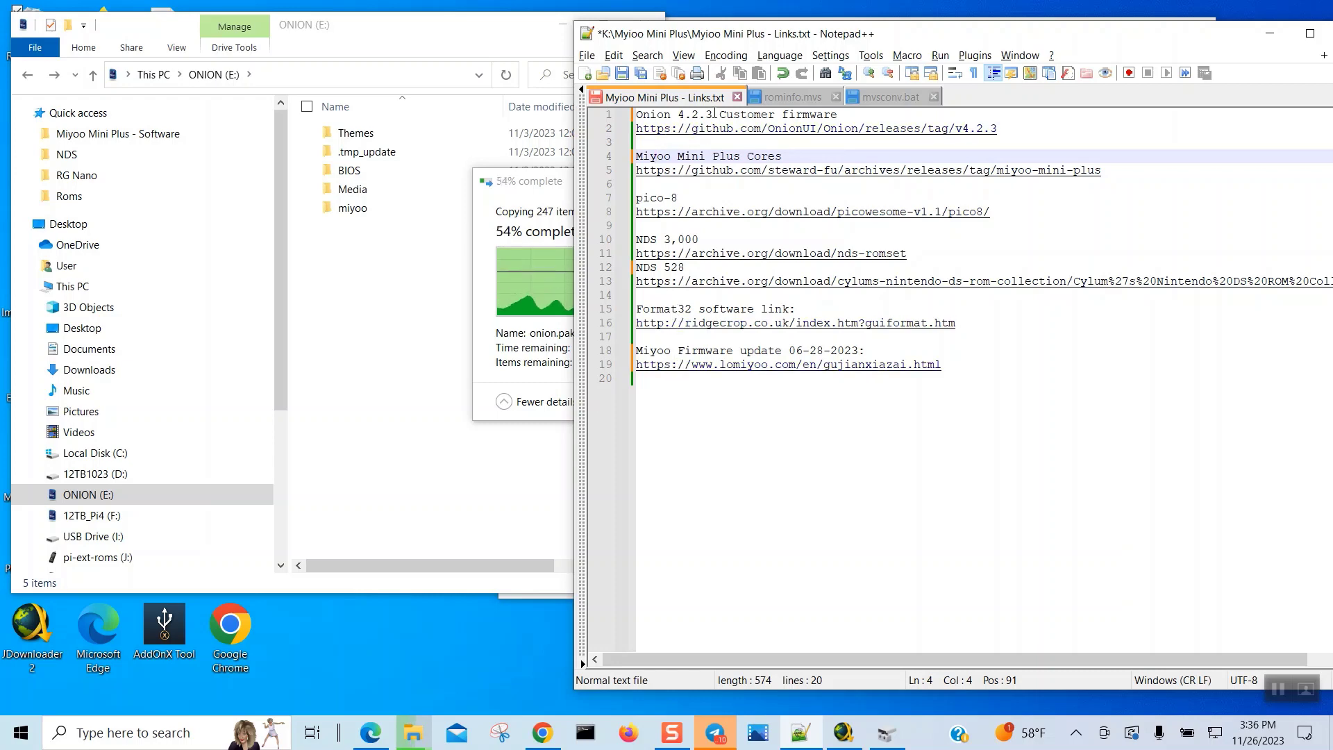
pyautogui.click(727, 132)
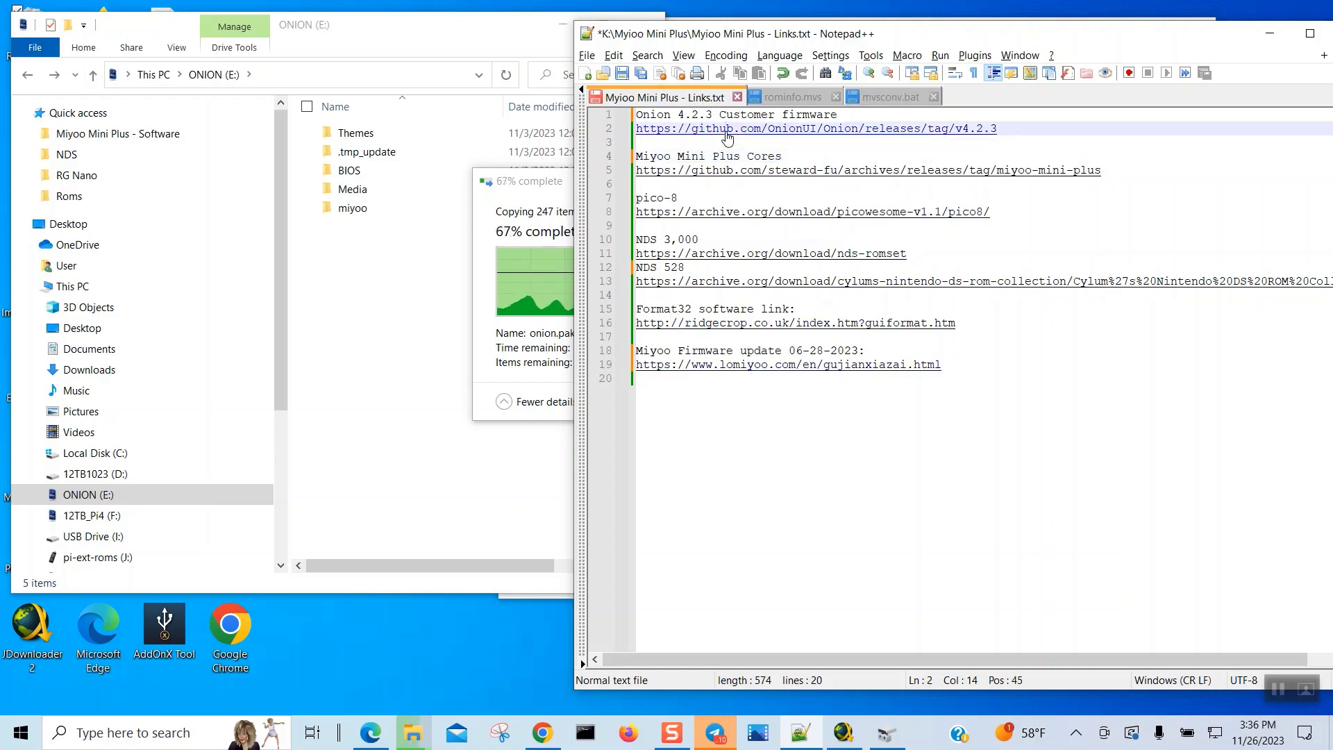
pyautogui.click(792, 132)
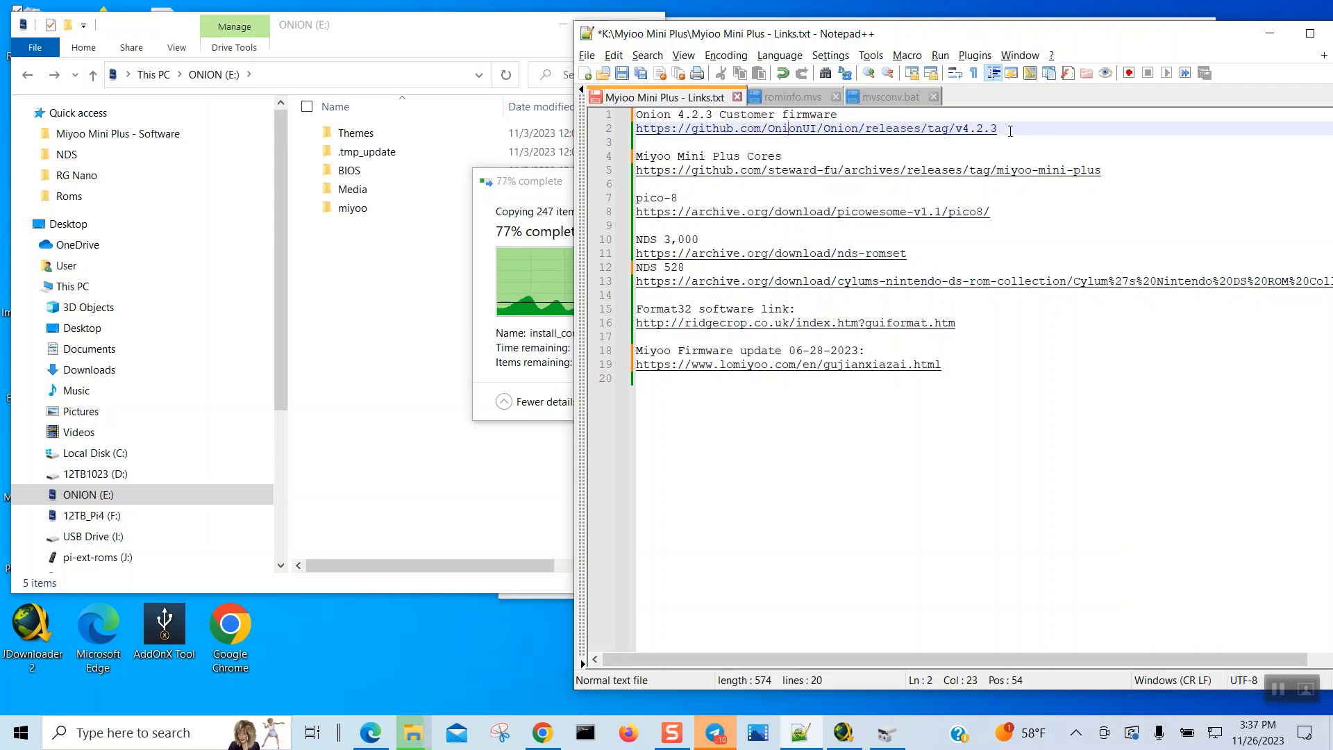
pyautogui.moveTo(1010, 131); pyautogui.dragTo(627, 134)
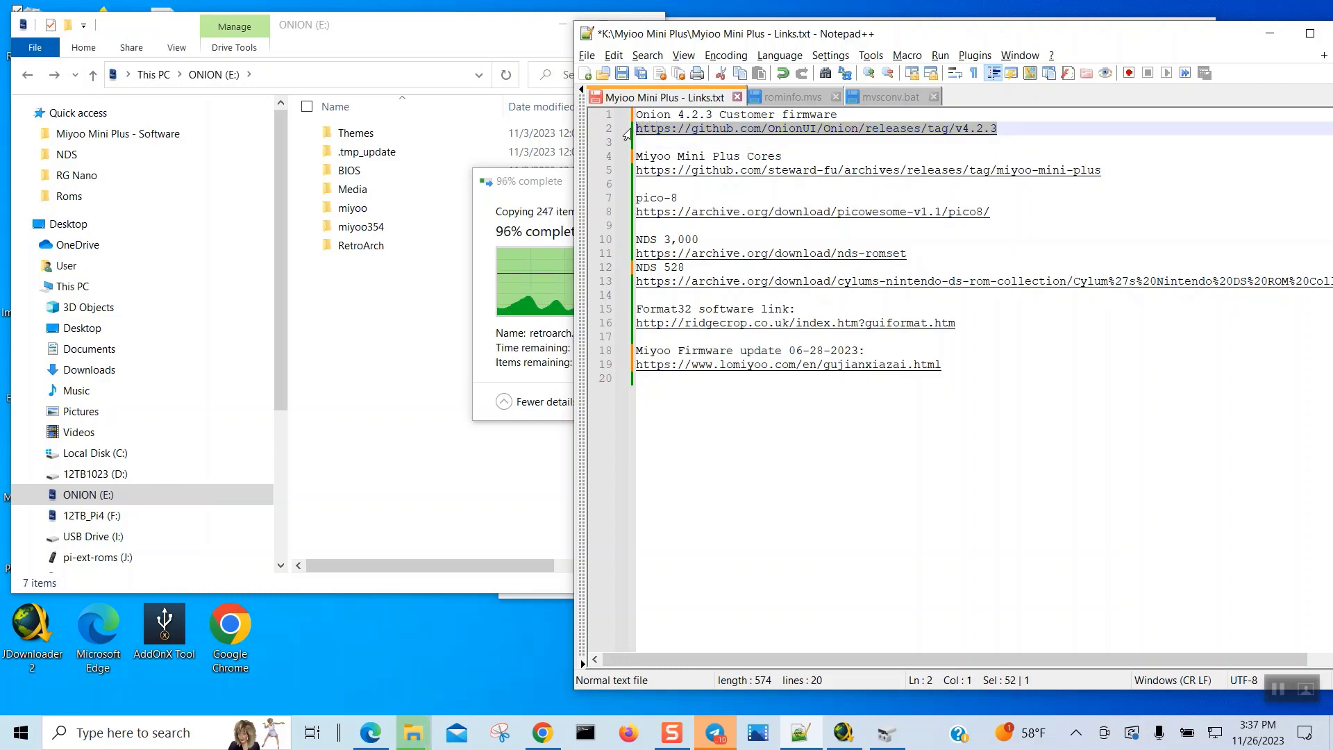
pyautogui.hotkey('ctrl', 'c')
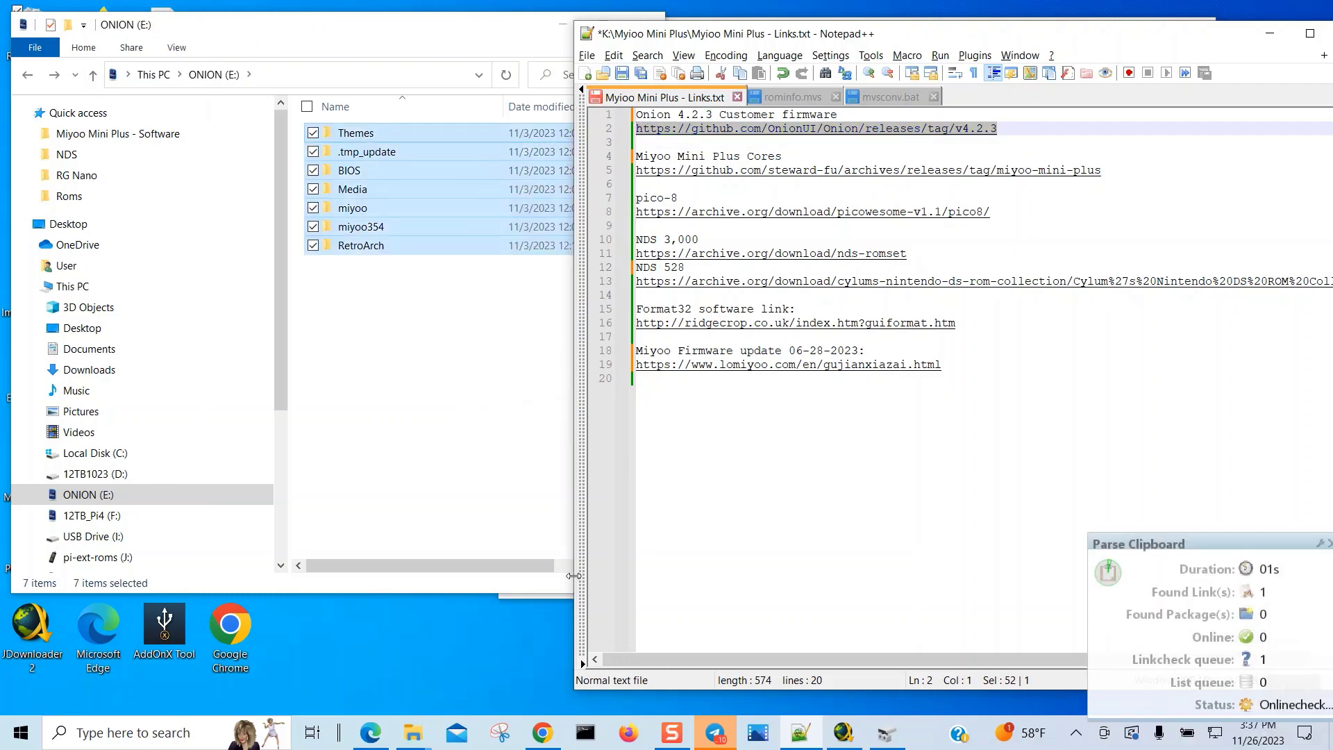
pyautogui.click(542, 734)
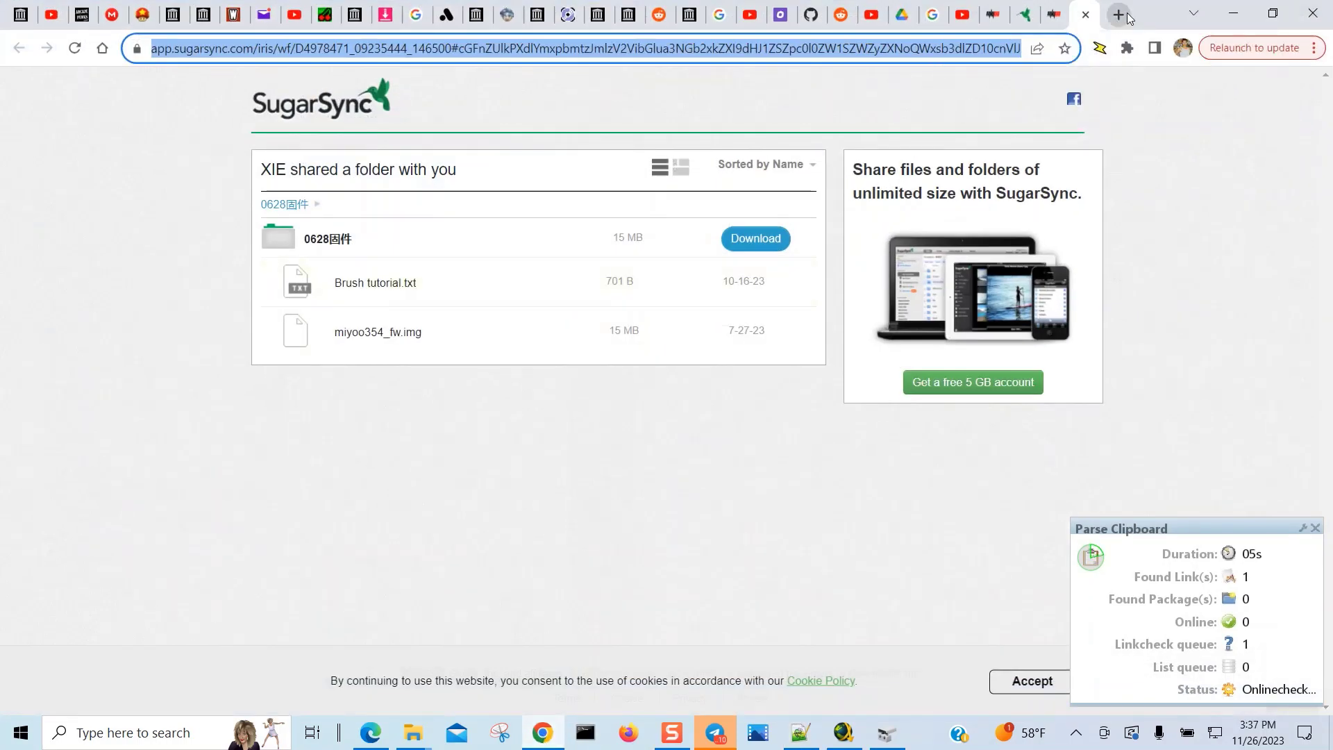
pyautogui.click(1119, 15)
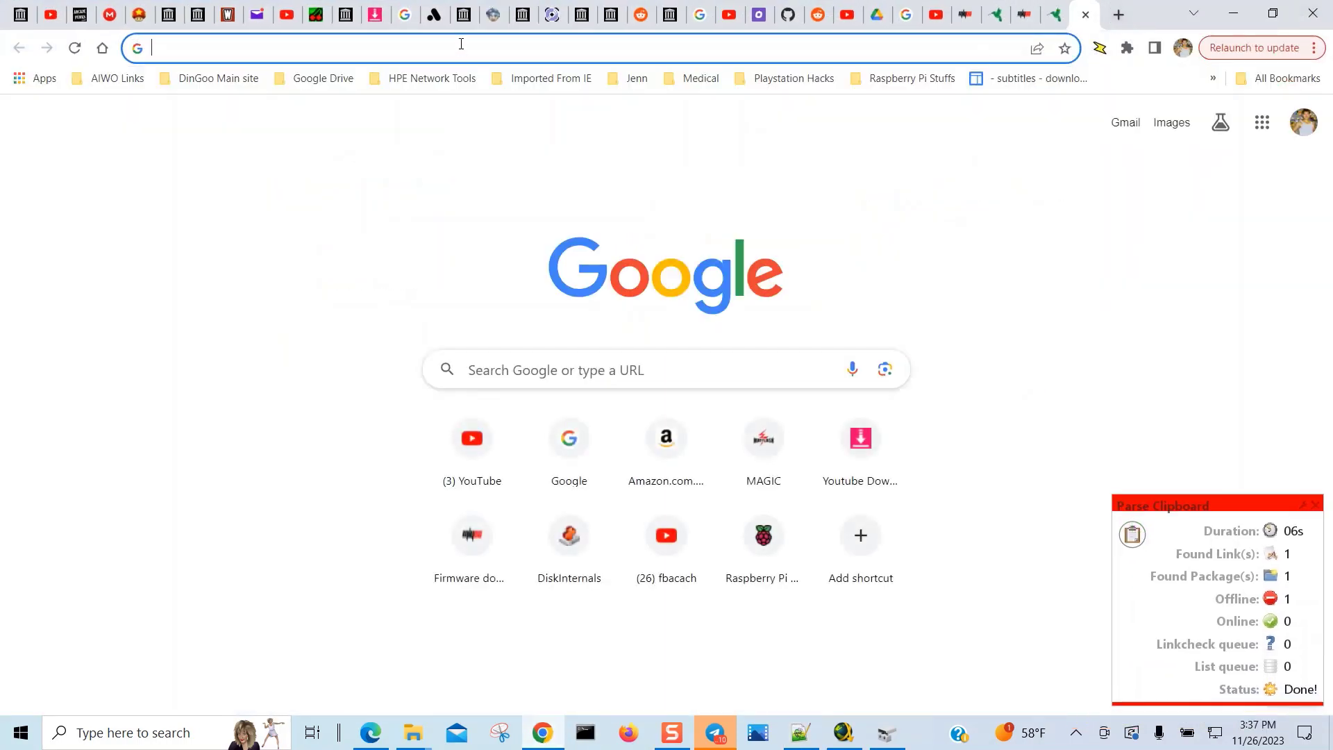
pyautogui.hotkey('ctrl', 'v')
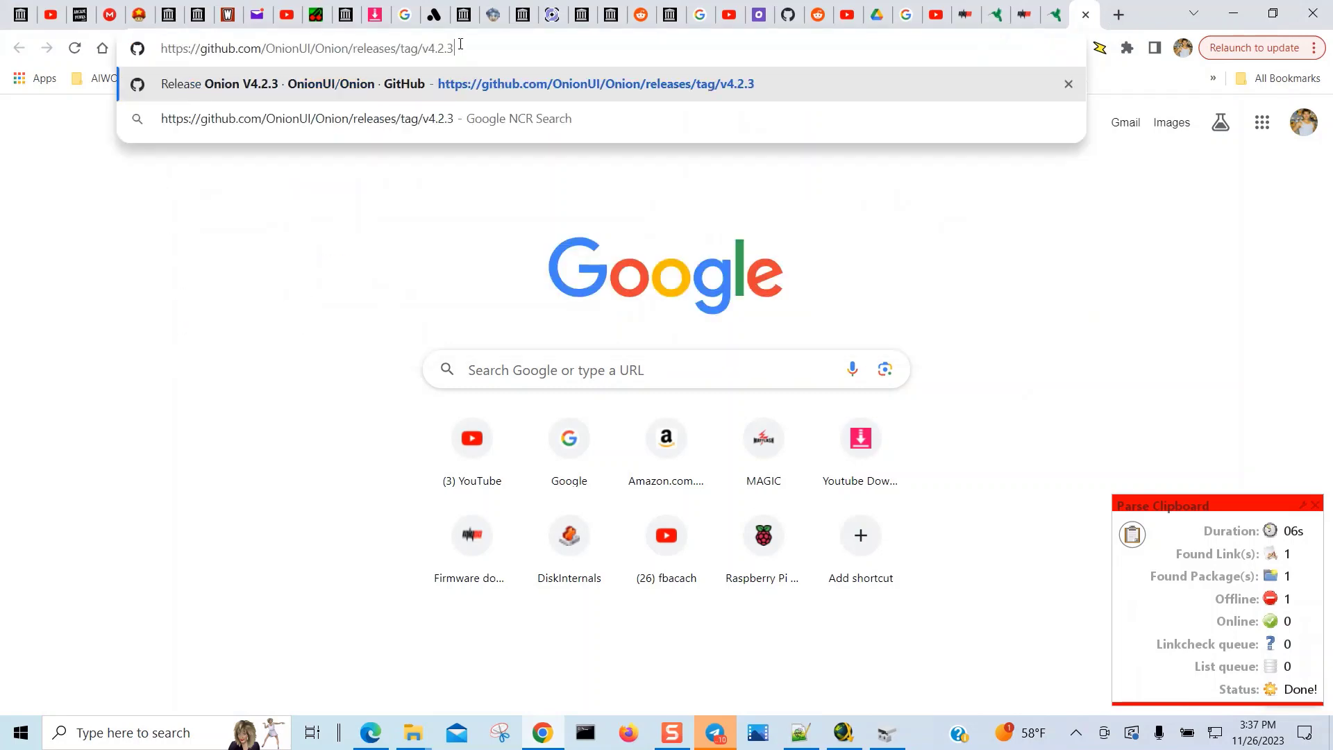
pyautogui.press('Return')
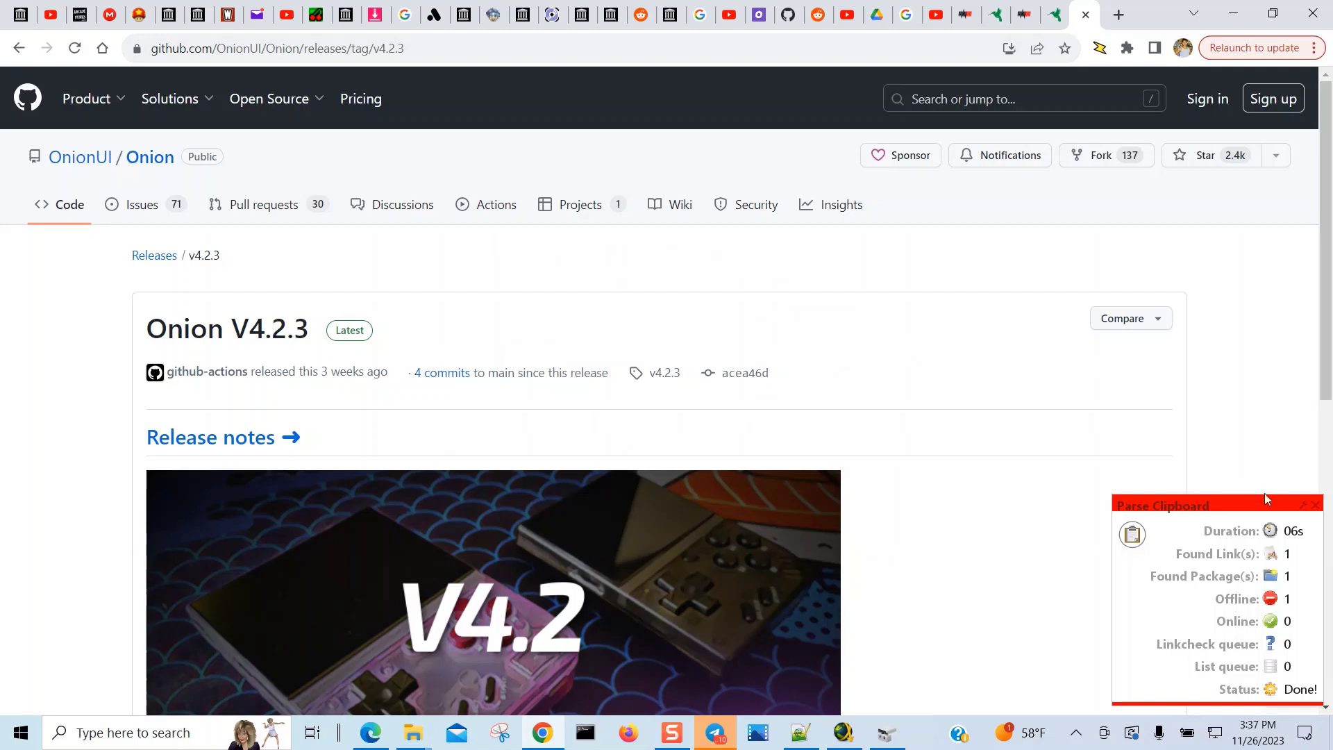
# Dismiss the clipboard notification, view the assets of the Onion V4.2.3 release, and minimize the browser
pyautogui.click(1314, 510)
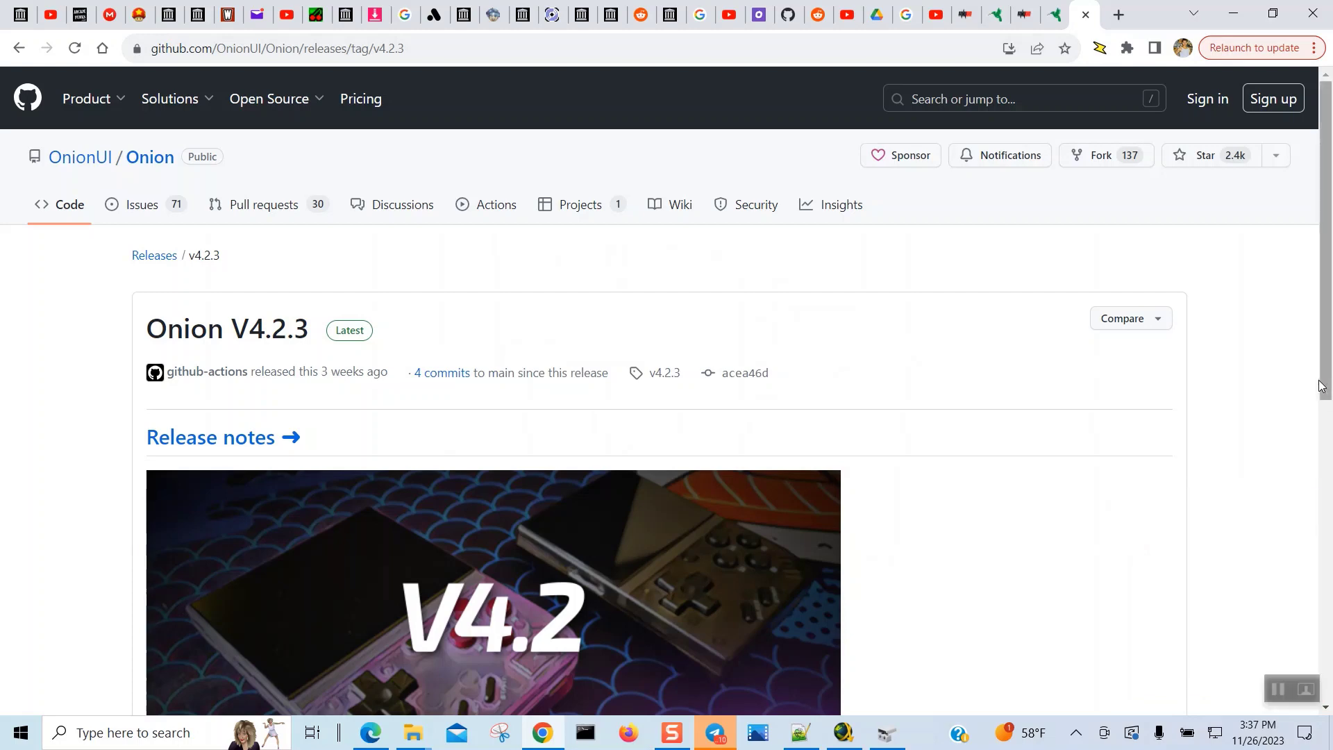
pyautogui.moveTo(1326, 385); pyautogui.dragTo(1329, 682)
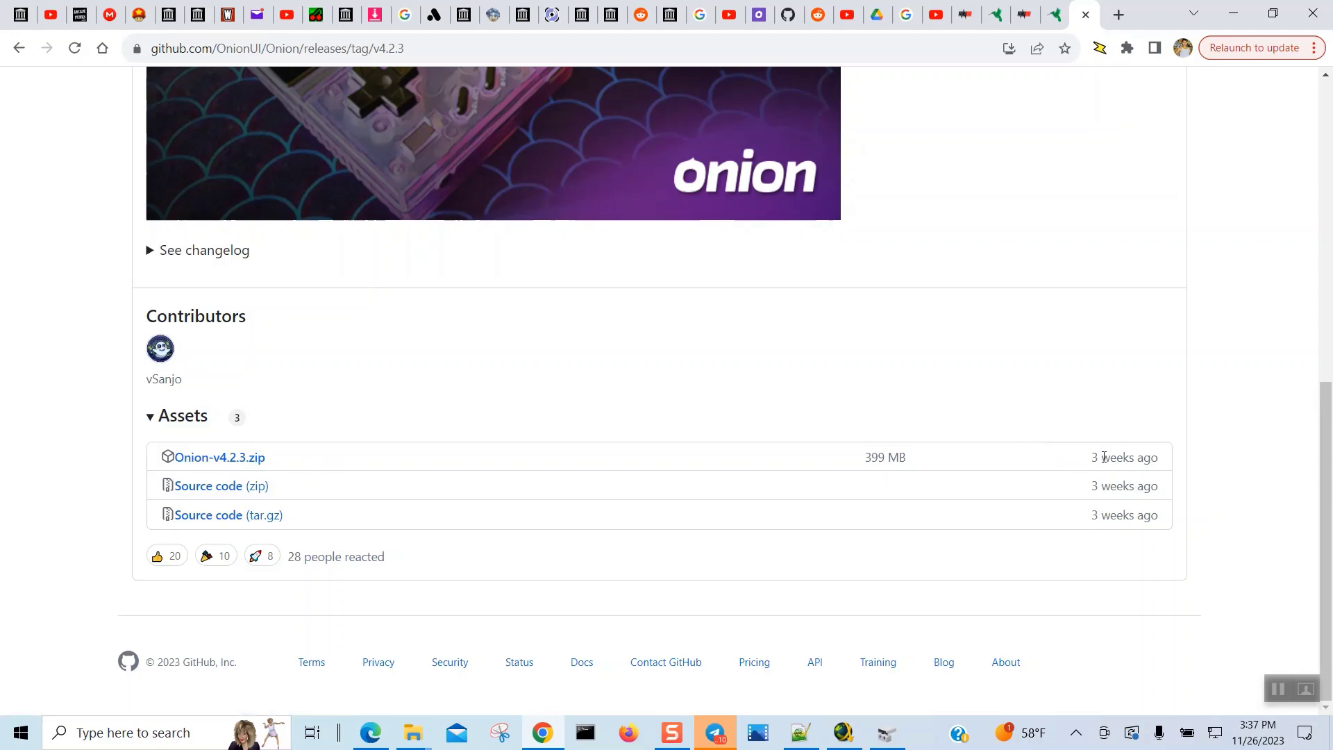
pyautogui.click(1233, 14)
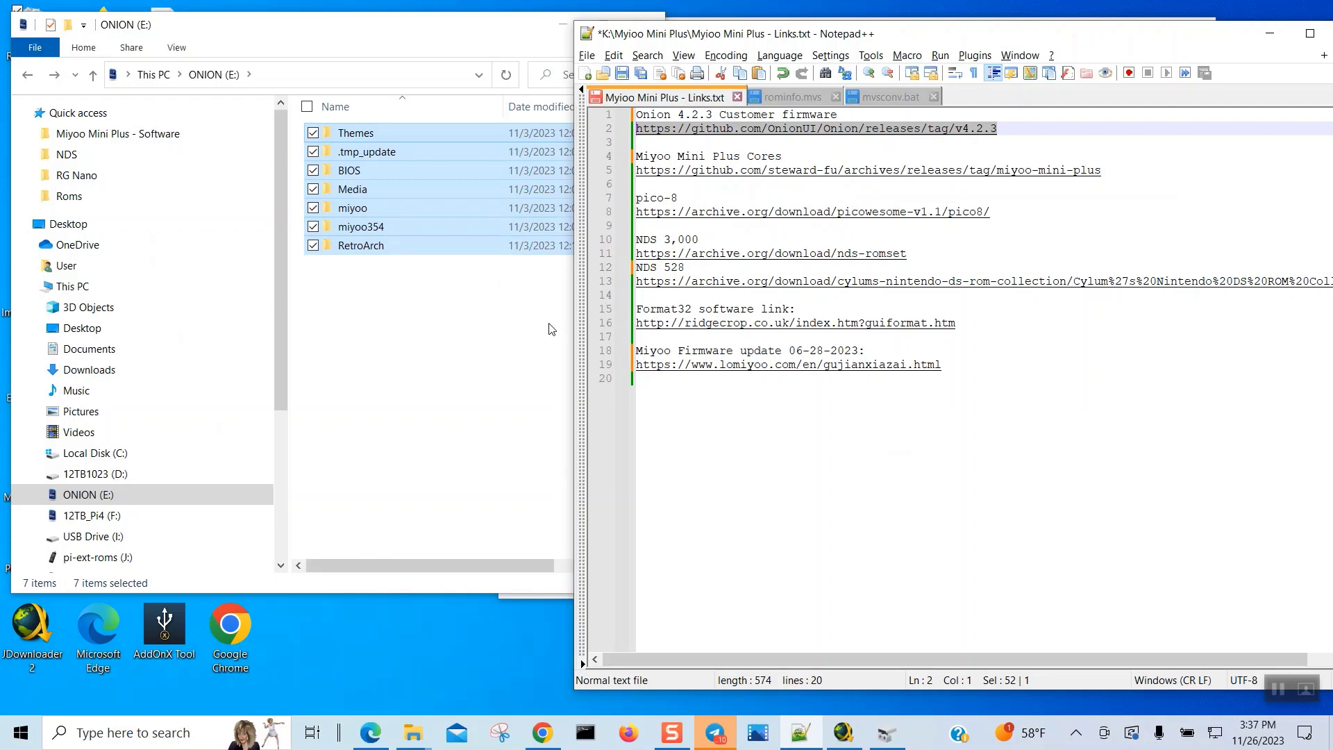
# Minimize the links file and bring up the available drive commands for ONION (E:)
pyautogui.click(1267, 34)
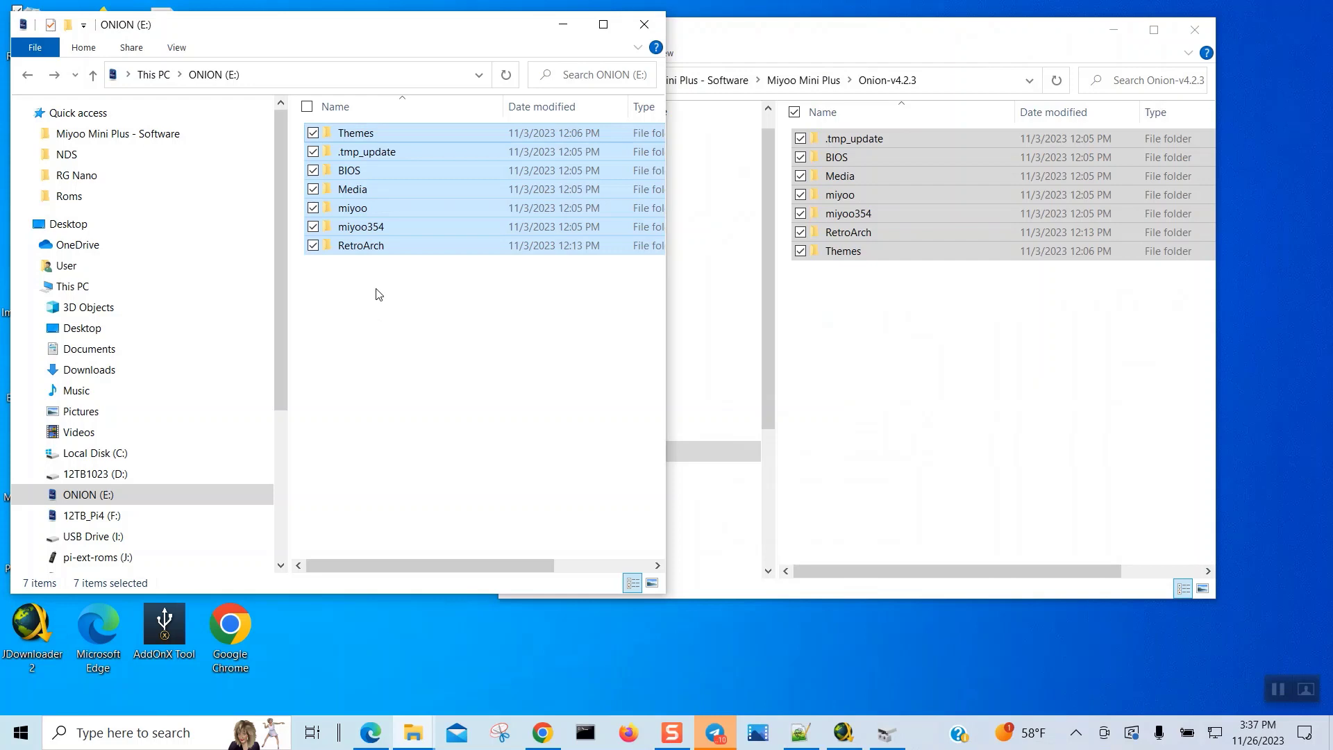
pyautogui.rightClick(152, 493)
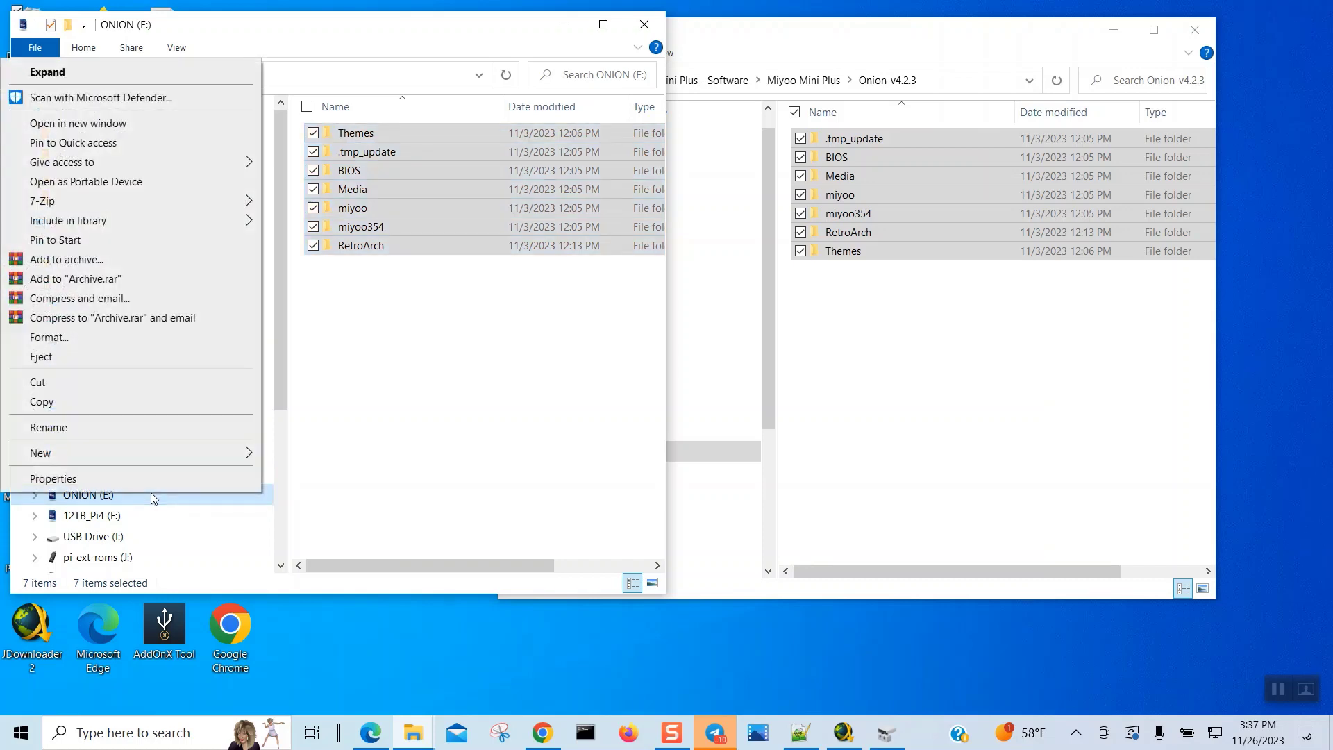